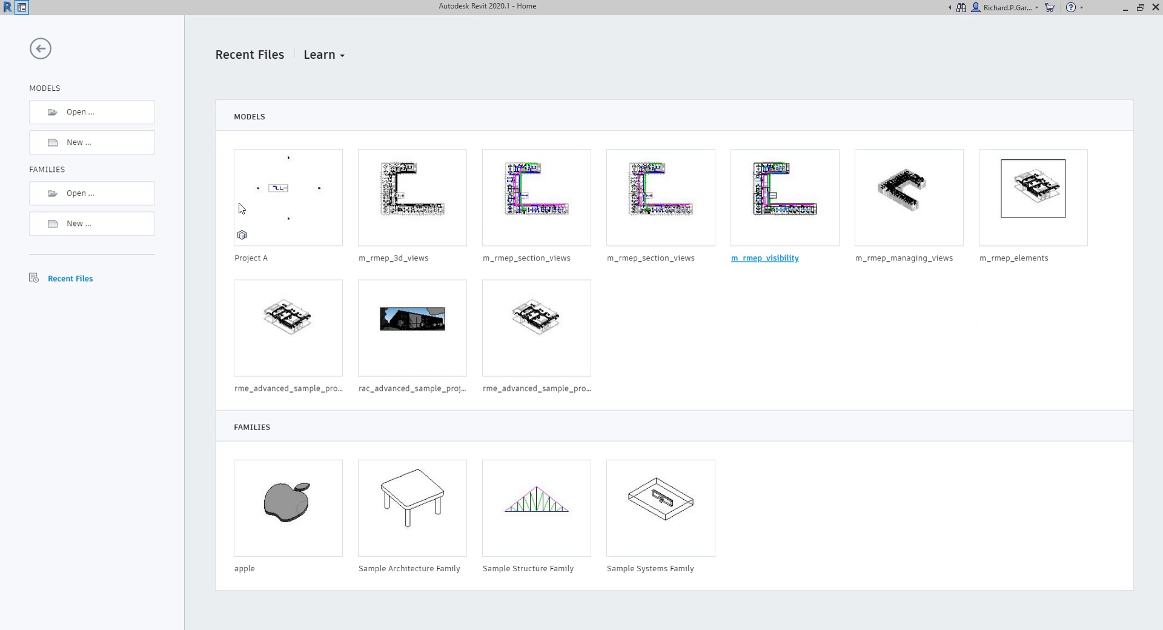
# Create a new project from the Mechanical Template and display its Project Browser.
pyautogui.click(71, 151)
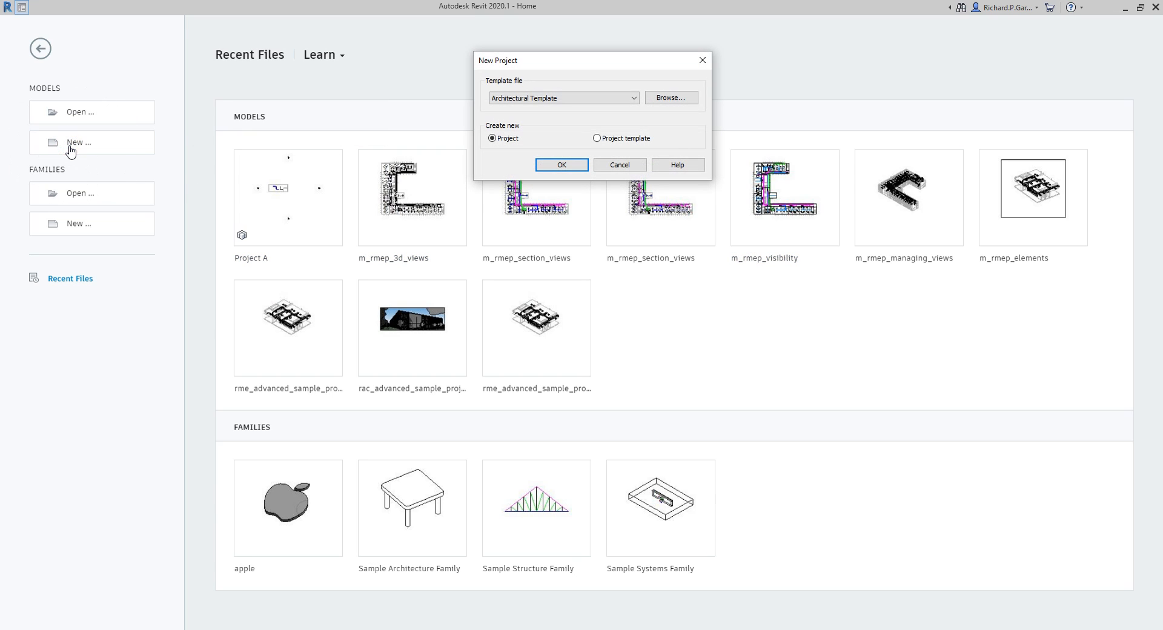
pyautogui.click(574, 101)
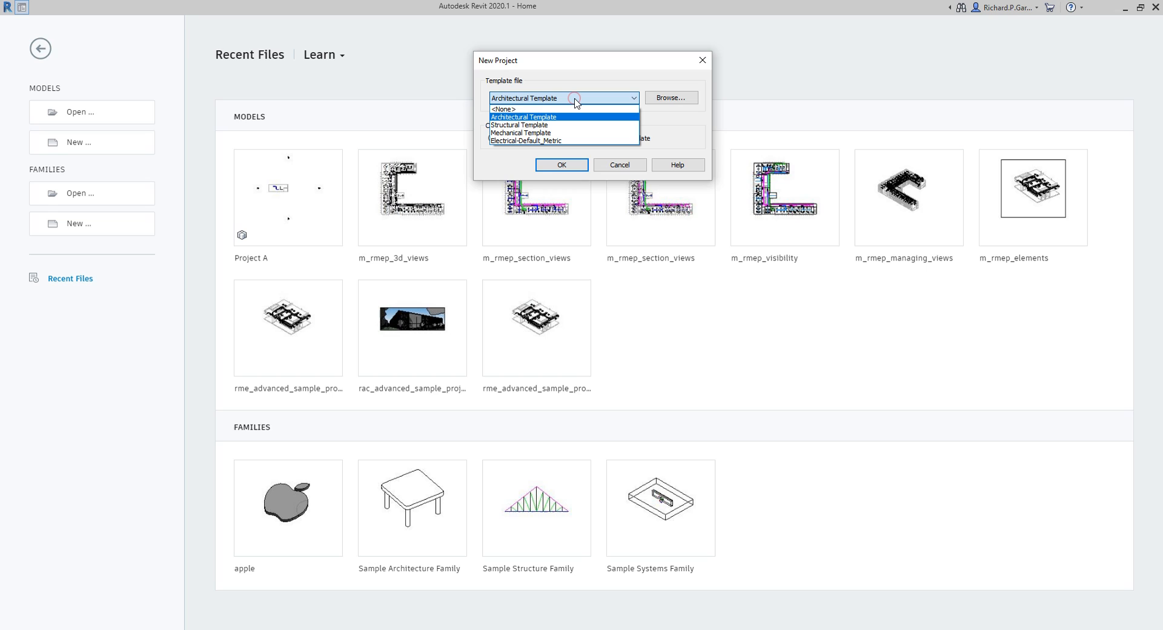
pyautogui.click(550, 133)
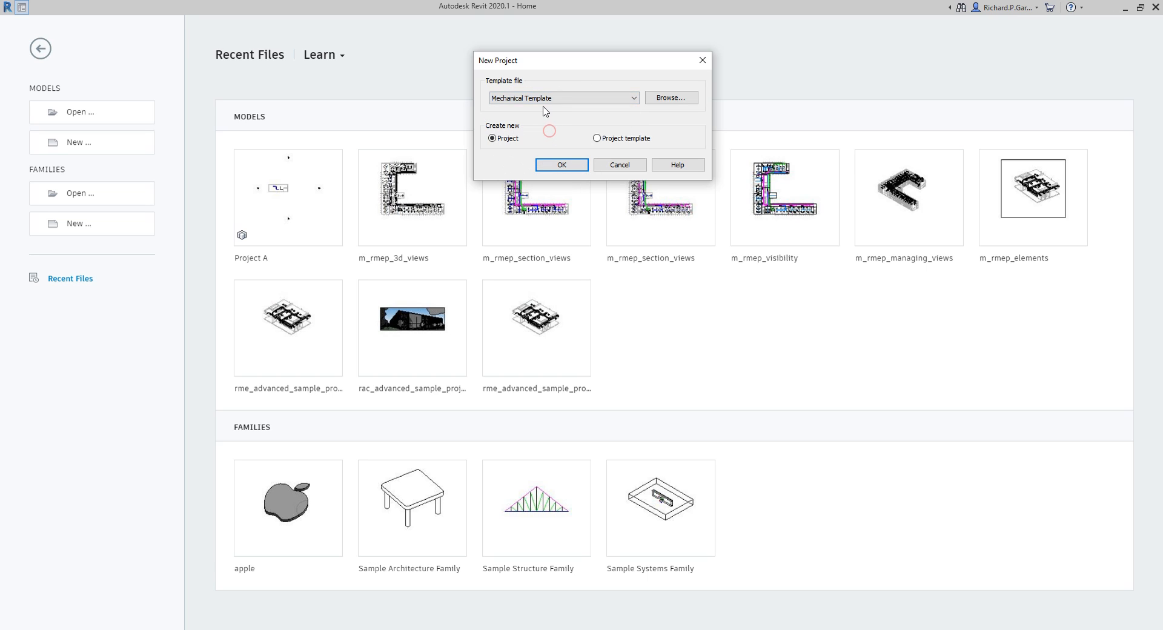
pyautogui.click(561, 163)
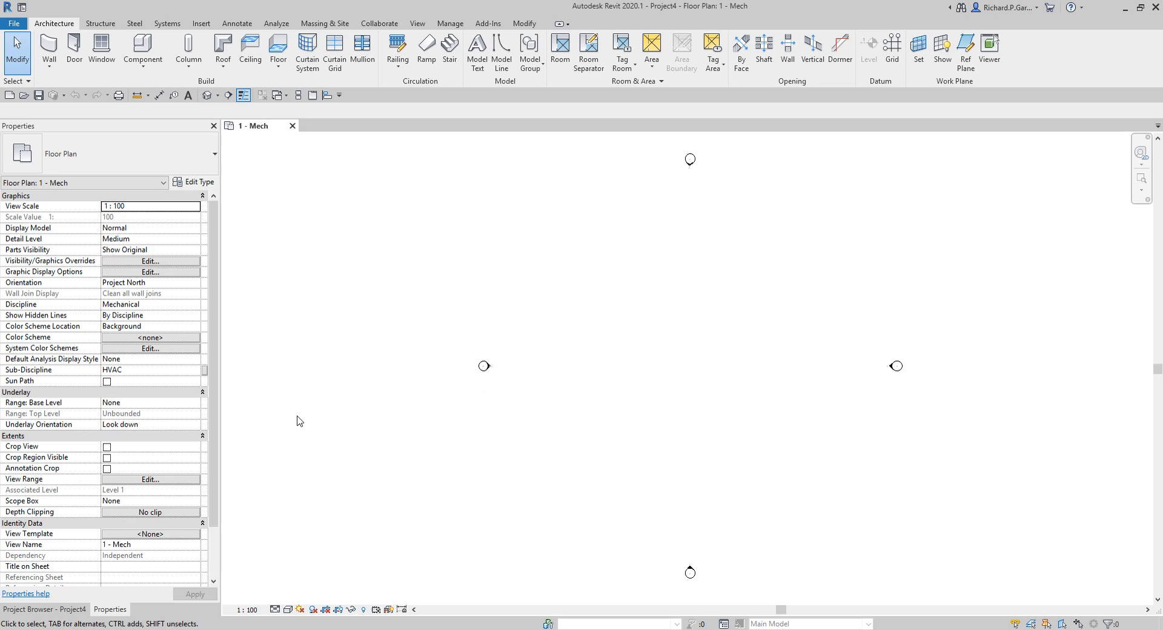
pyautogui.click(80, 610)
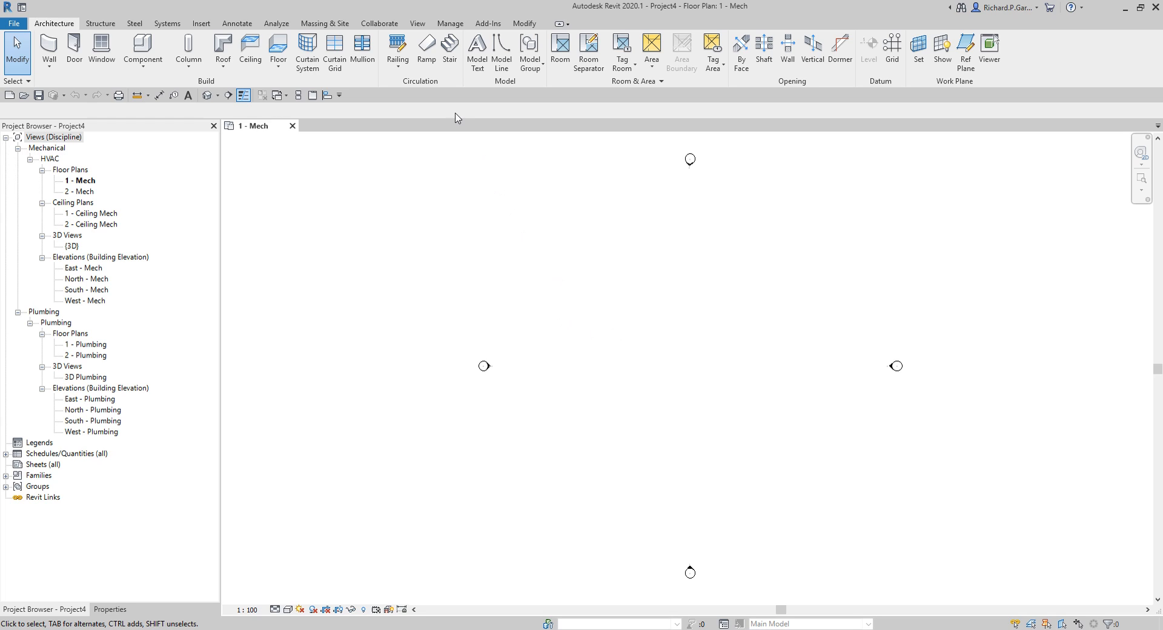
# Start collaboration on the model, agree to save it, and pick the existing Project A file as the save target.
pyautogui.click(379, 24)
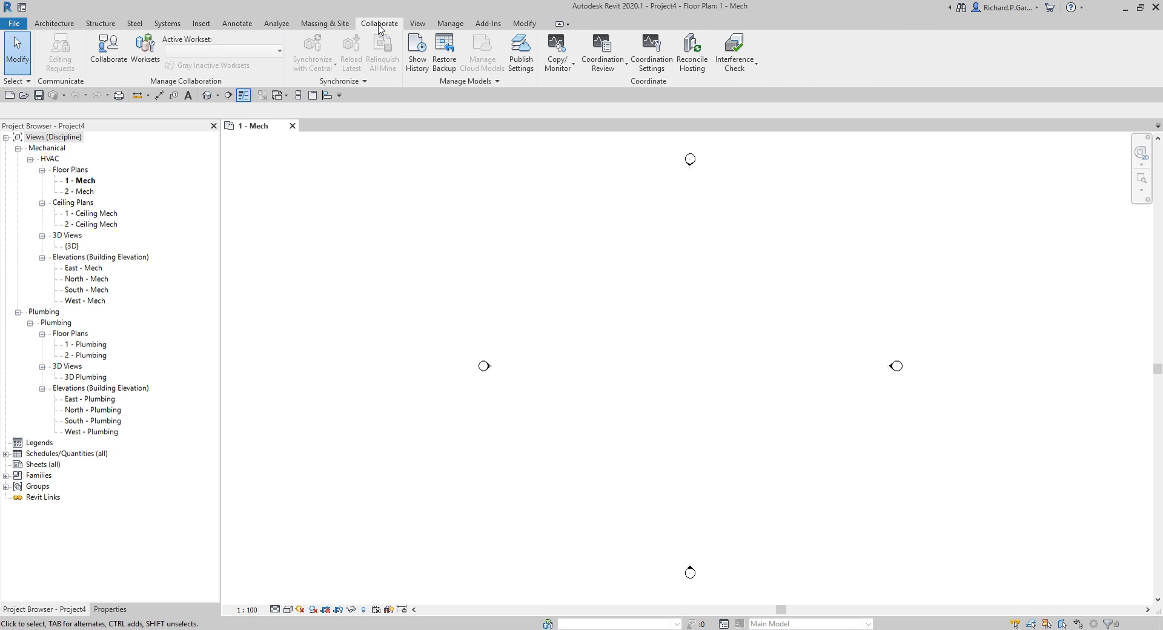
pyautogui.click(108, 49)
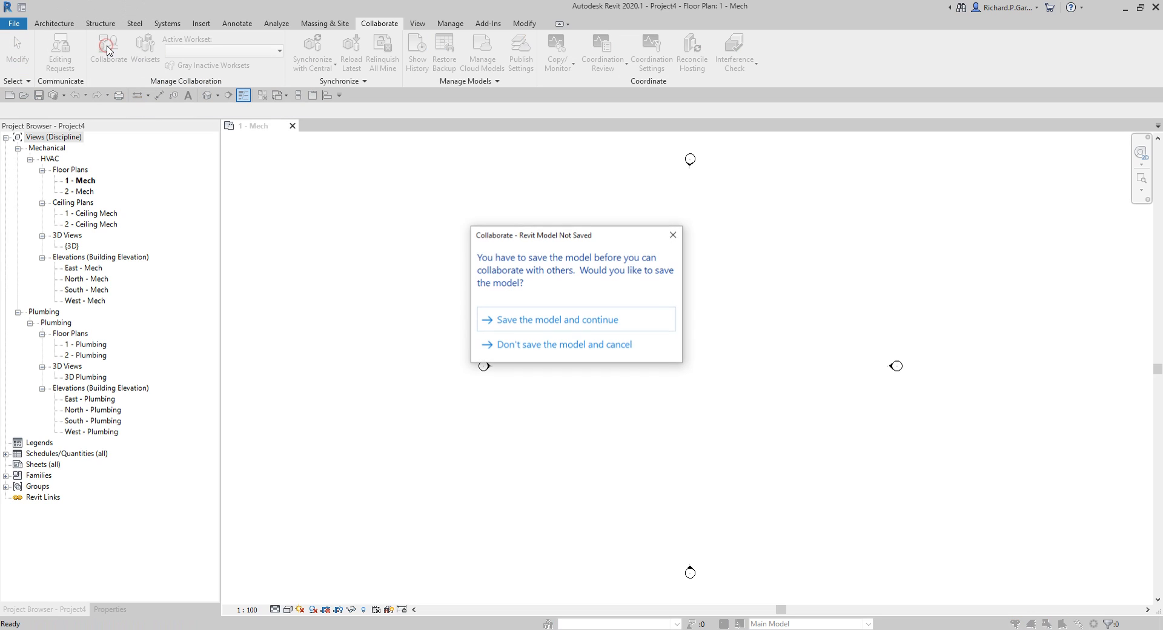
pyautogui.click(558, 325)
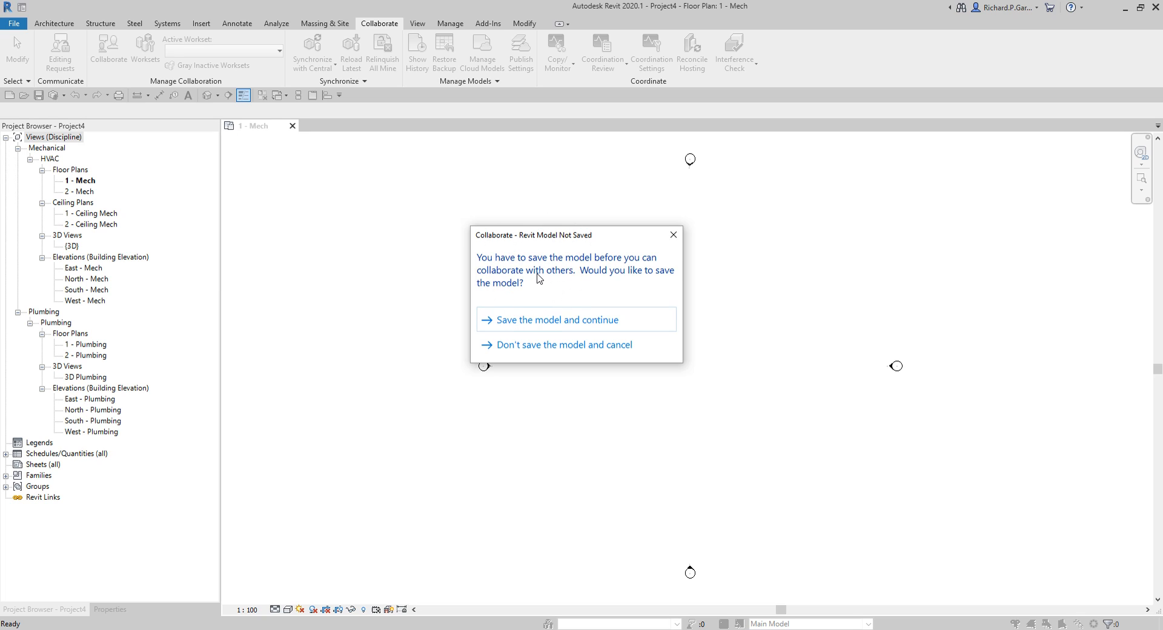
pyautogui.click(565, 321)
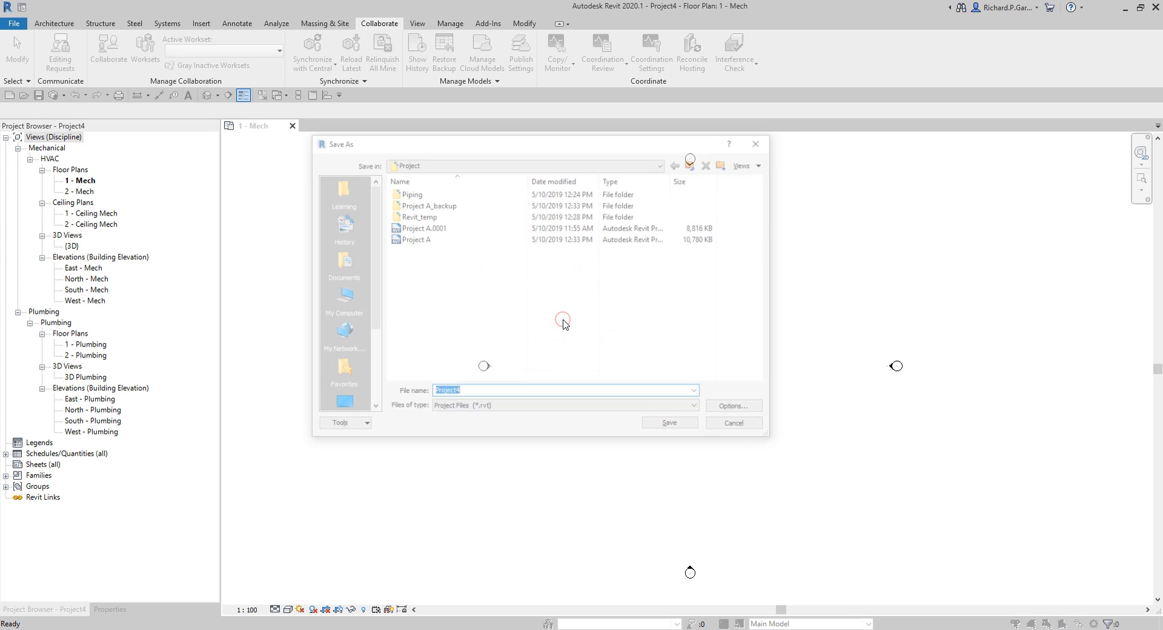
pyautogui.click(391, 241)
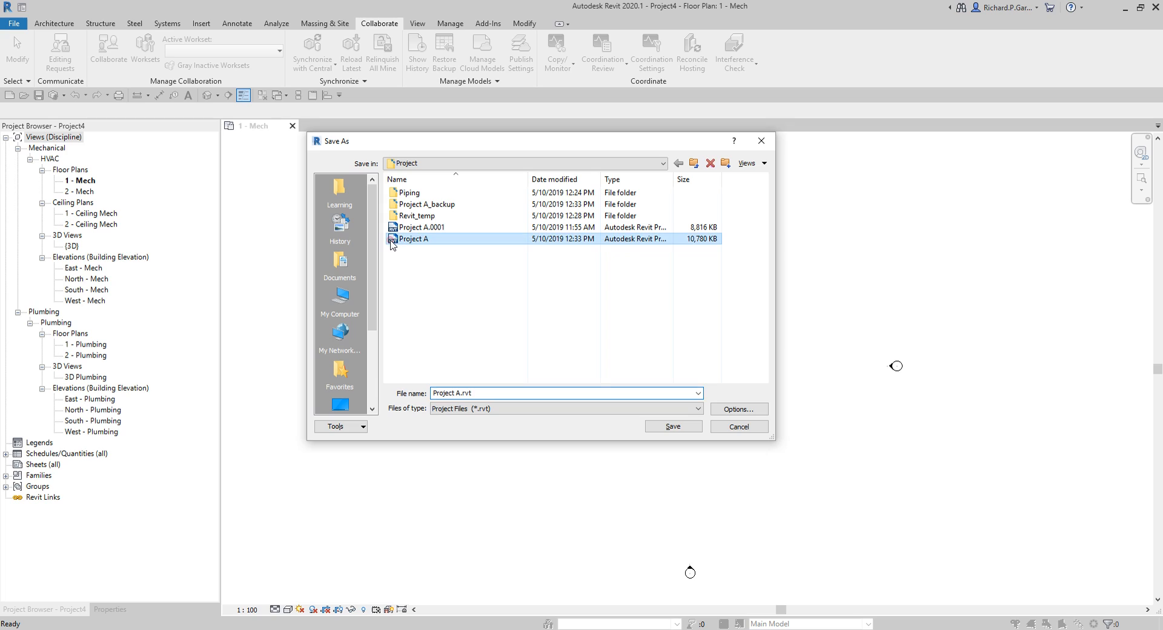
pyautogui.click(391, 241)
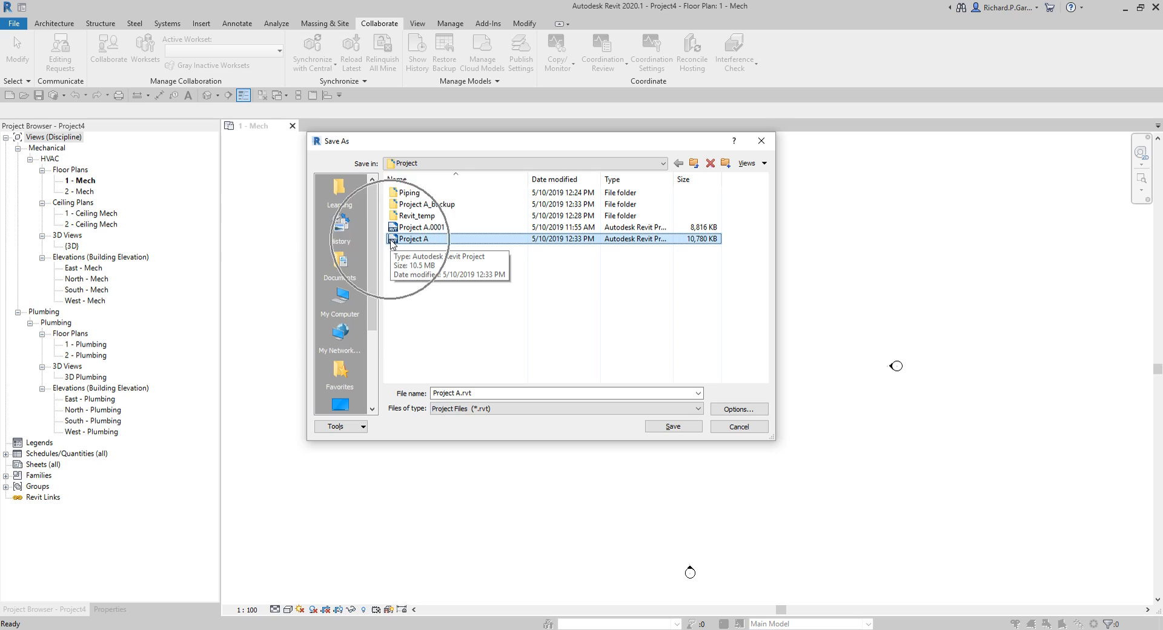
# Set the maximum backups to 1 and save the model as Project A.rvt, replacing the existing file.
pyautogui.click(731, 409)
pyautogui.click(527, 209)
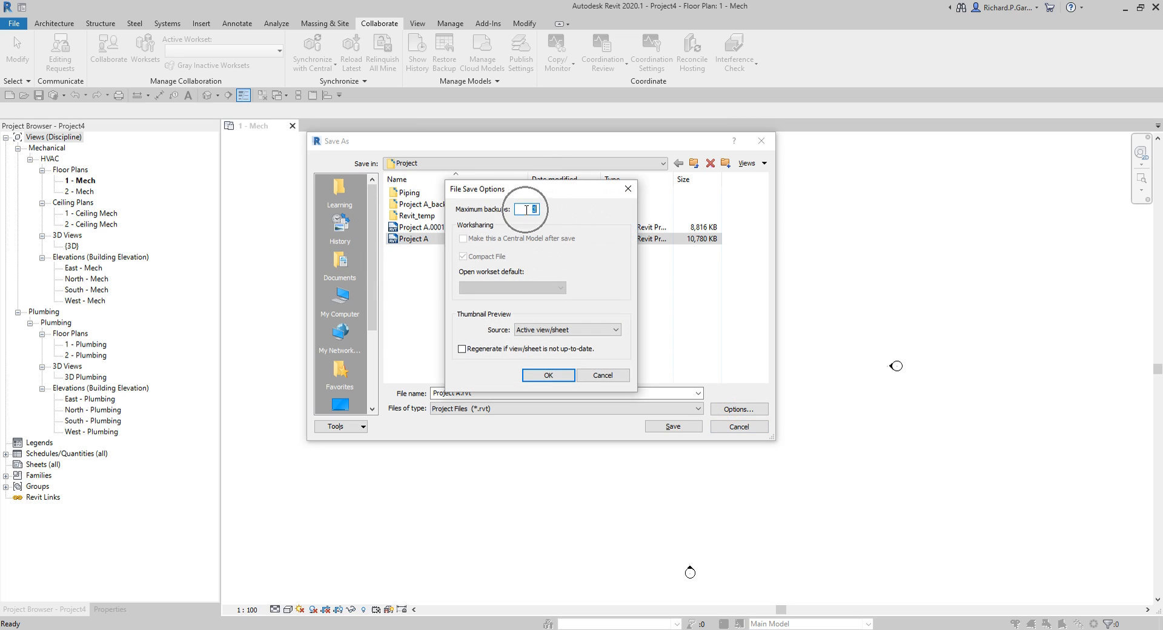
pyautogui.write('1')
pyautogui.click(552, 375)
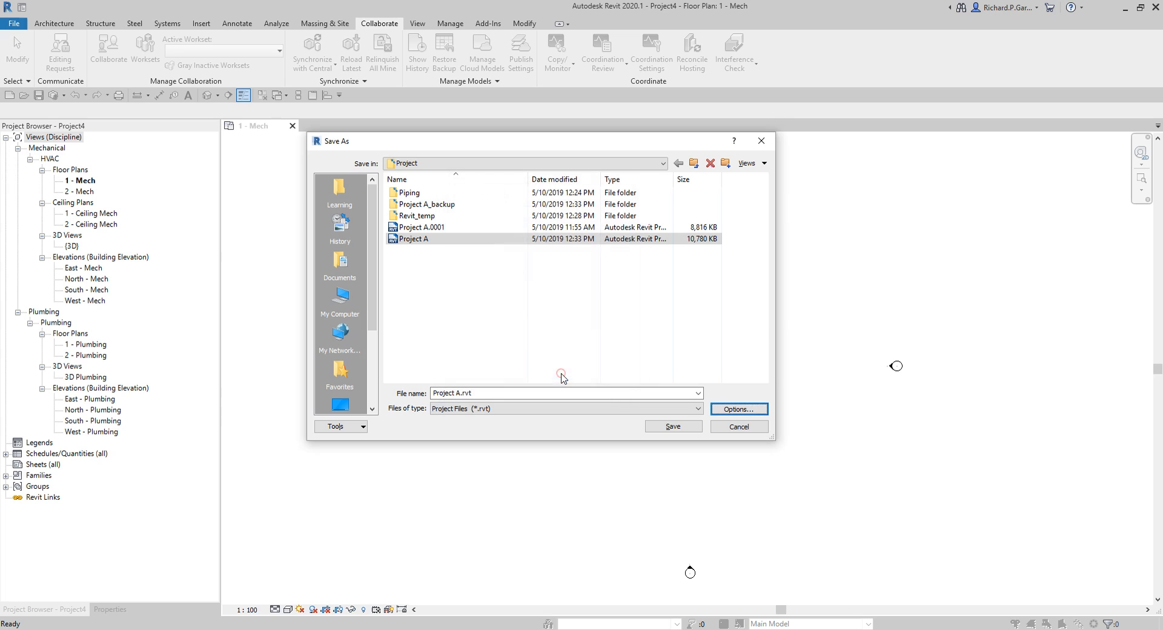
pyautogui.click(676, 427)
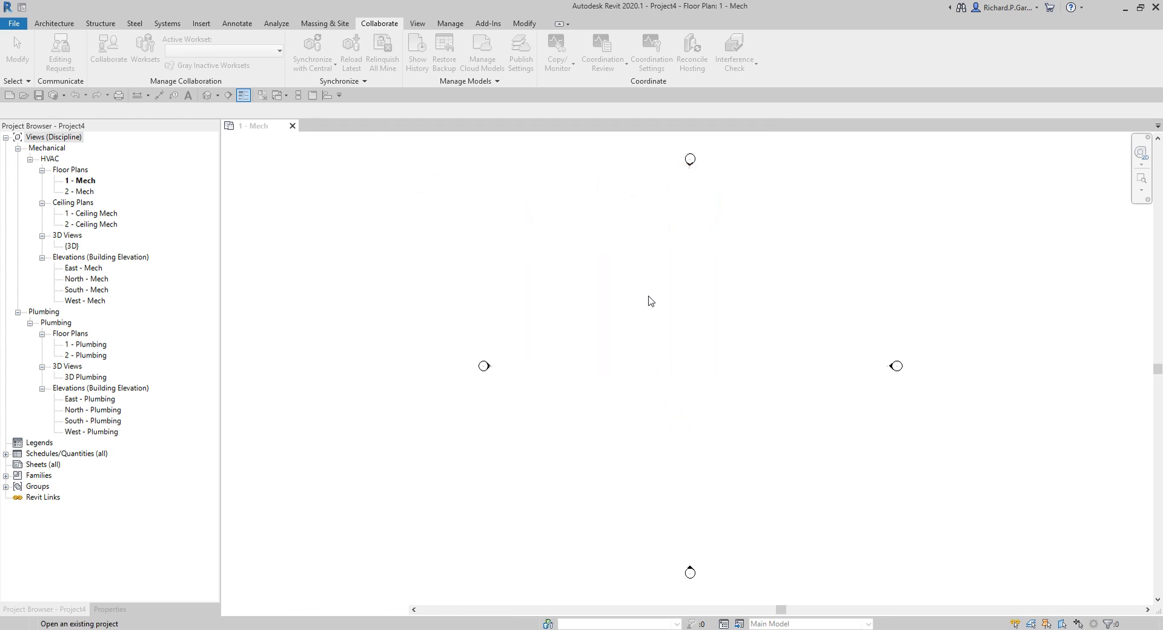
pyautogui.click(560, 340)
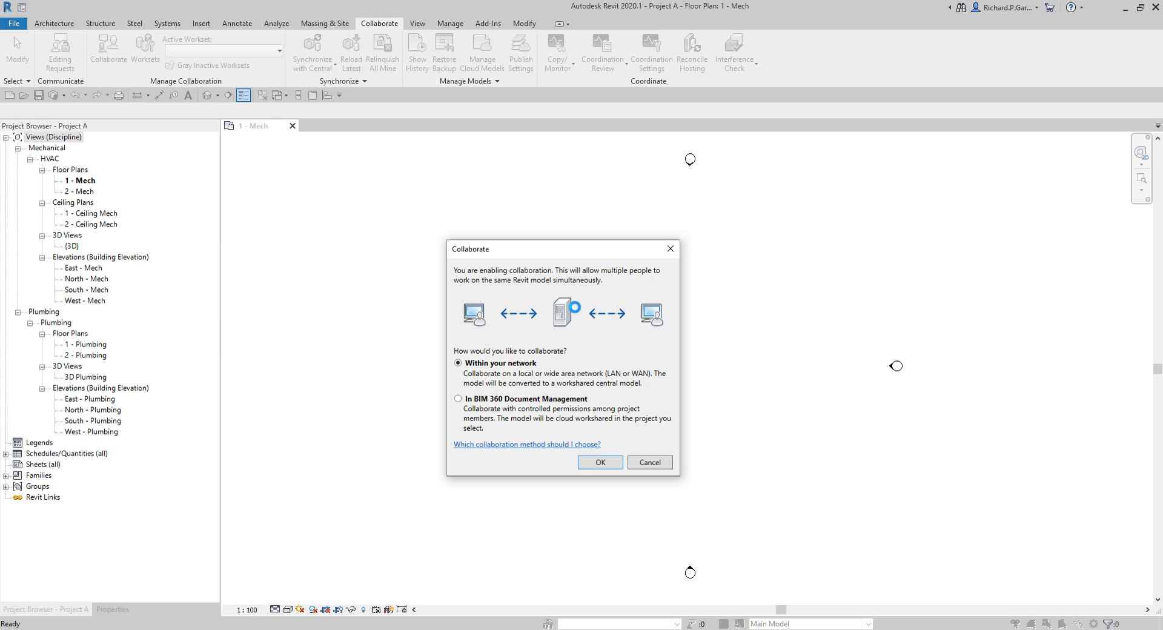
# Enable collaboration for the model using the Within your network method.
pyautogui.click(610, 257)
pyautogui.moveTo(602, 248); pyautogui.dragTo(578, 160)
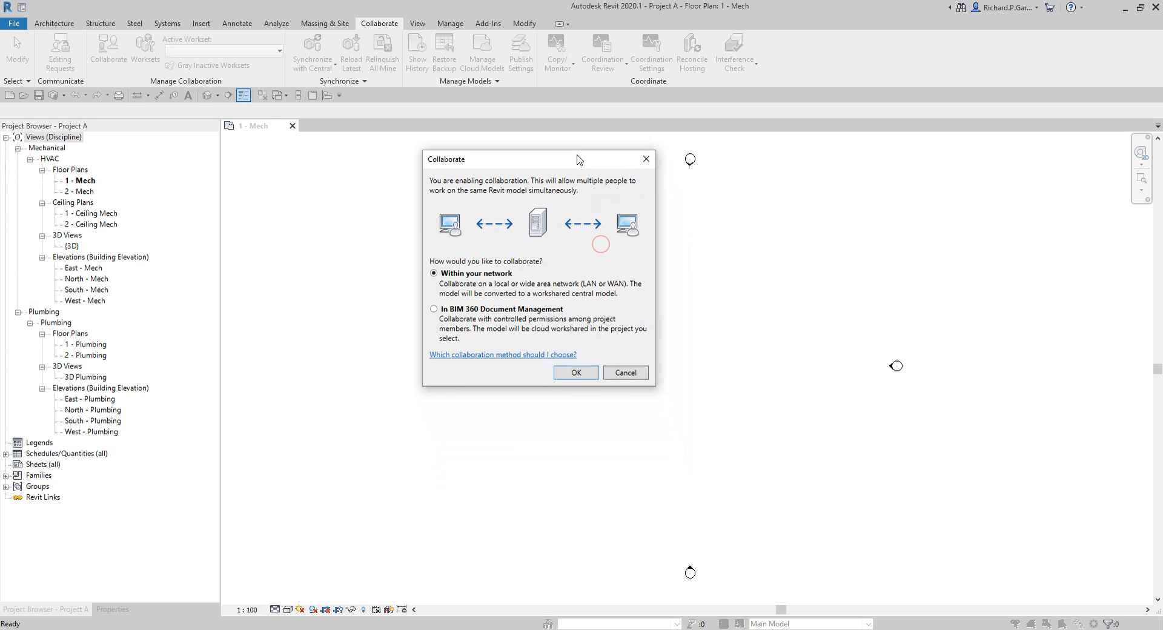
pyautogui.click(504, 278)
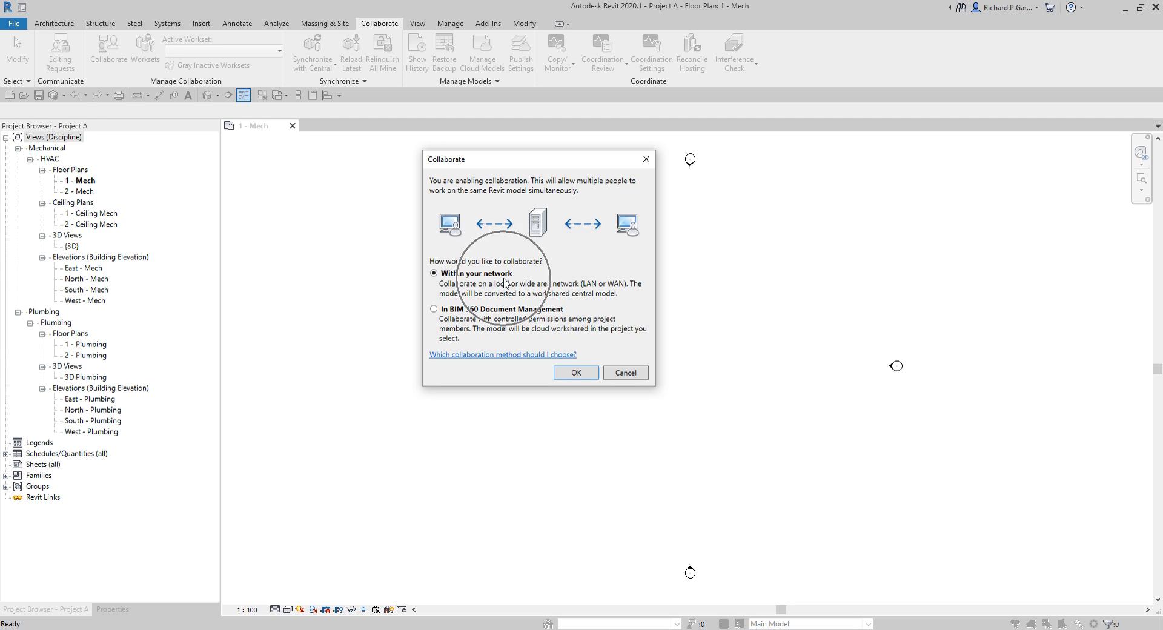
pyautogui.click(477, 318)
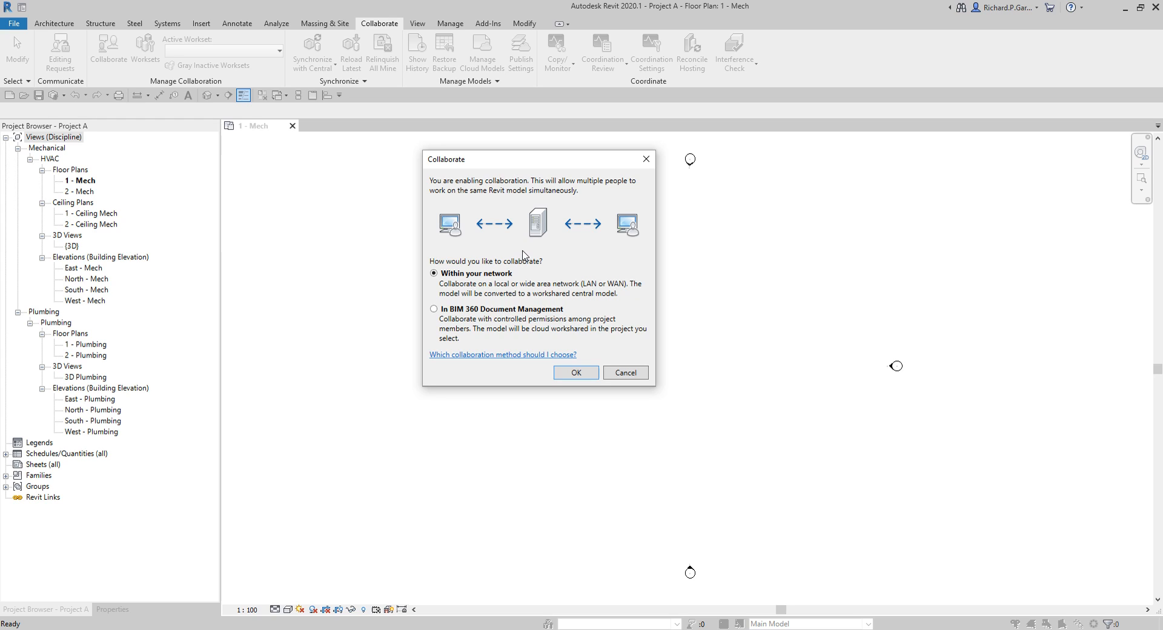
pyautogui.click(502, 274)
pyautogui.press('ctrl')
pyautogui.press('ctrl')
pyautogui.press('ctrl')
pyautogui.press('ctrl')
pyautogui.press('ctrl')
pyautogui.press('ctrl')
pyautogui.press('ctrl')
pyautogui.press('ctrl')
pyautogui.press('ctrl')
pyautogui.press('ctrl')
pyautogui.click(575, 372)
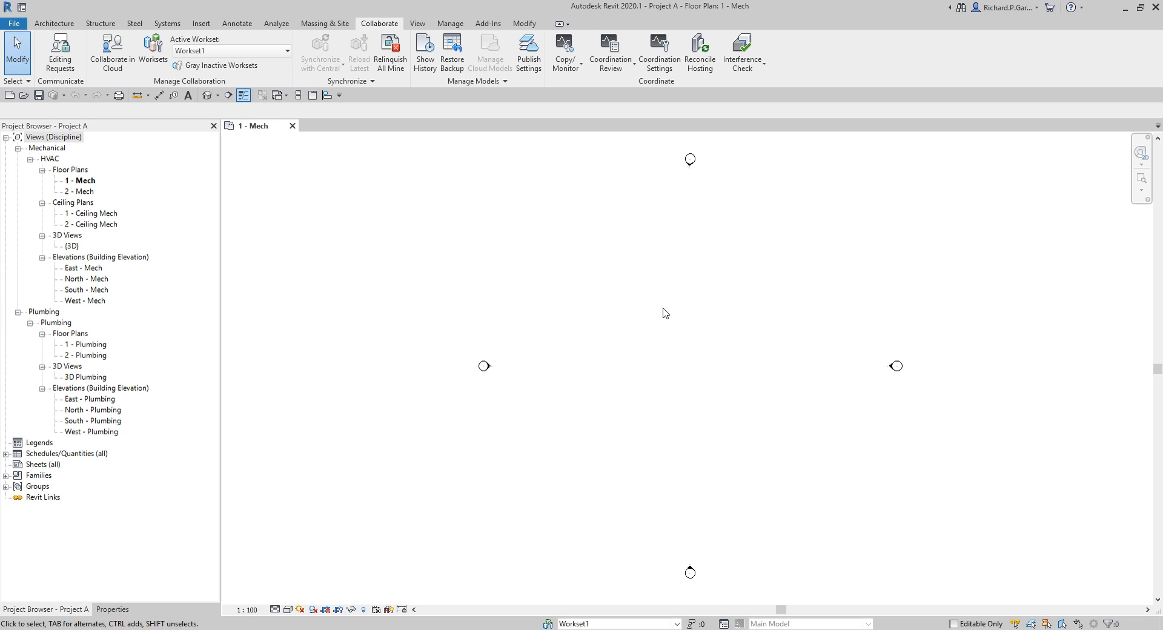
# Open the project's worksets and examine the default Shared Levels and Grids and Workset1 entries.
pyautogui.click(163, 65)
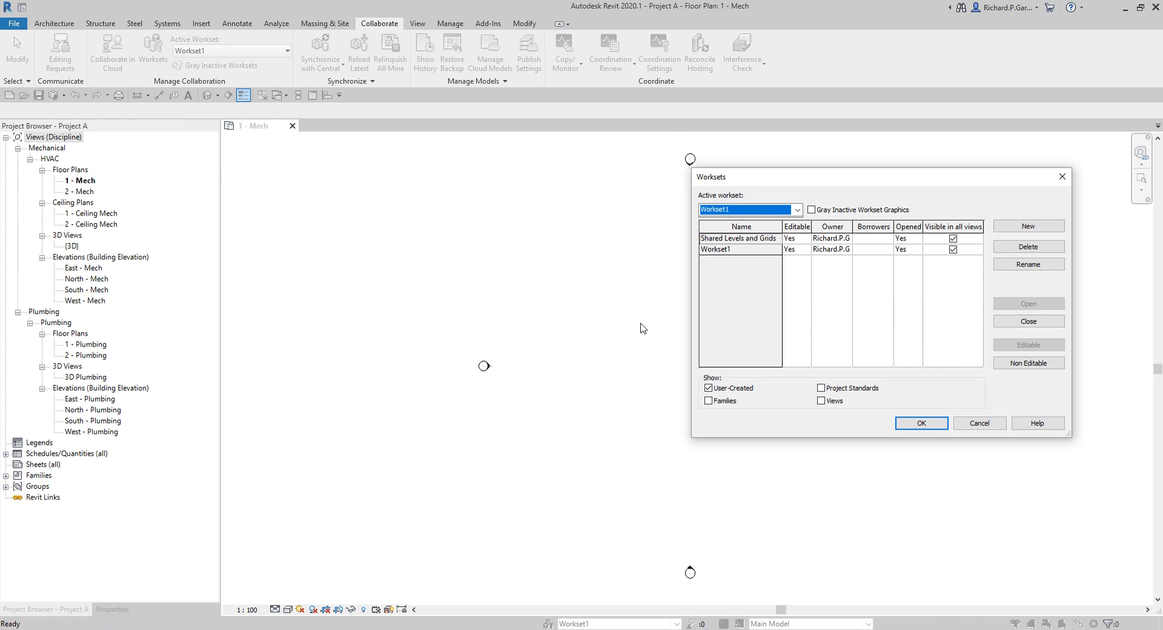
pyautogui.moveTo(778, 180); pyautogui.dragTo(492, 179)
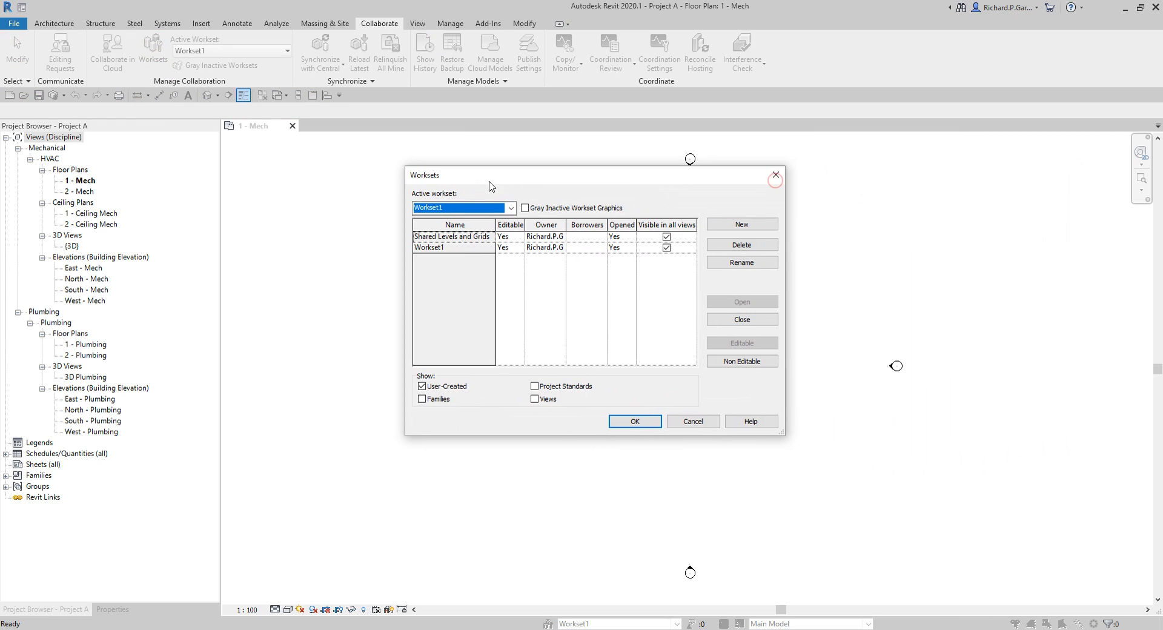
pyautogui.click(466, 239)
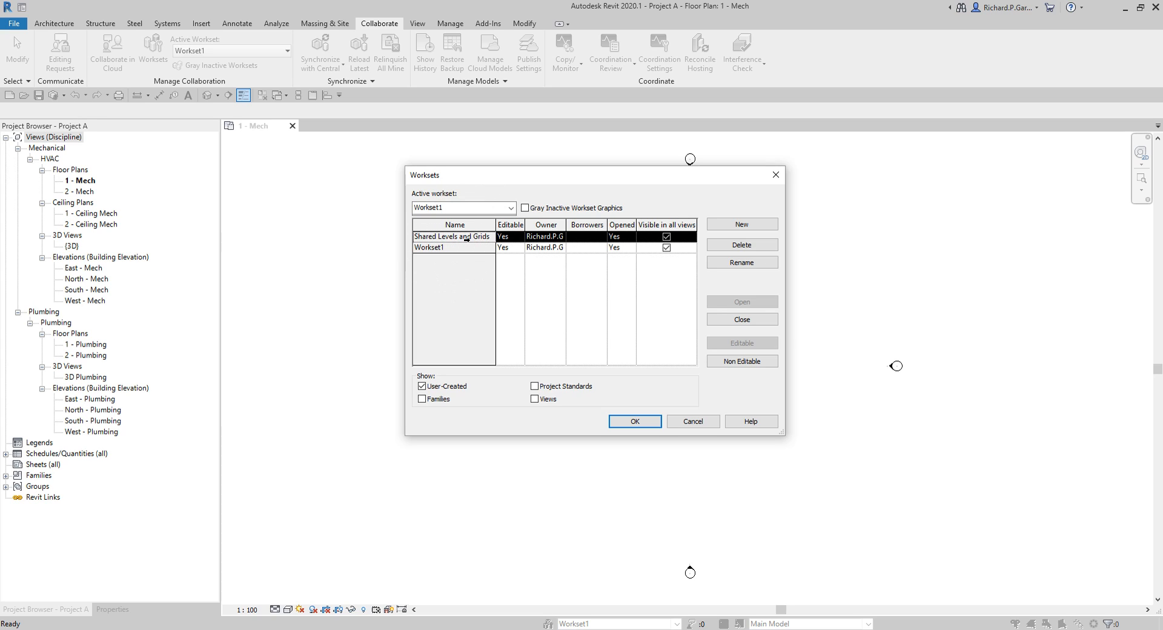
pyautogui.click(446, 248)
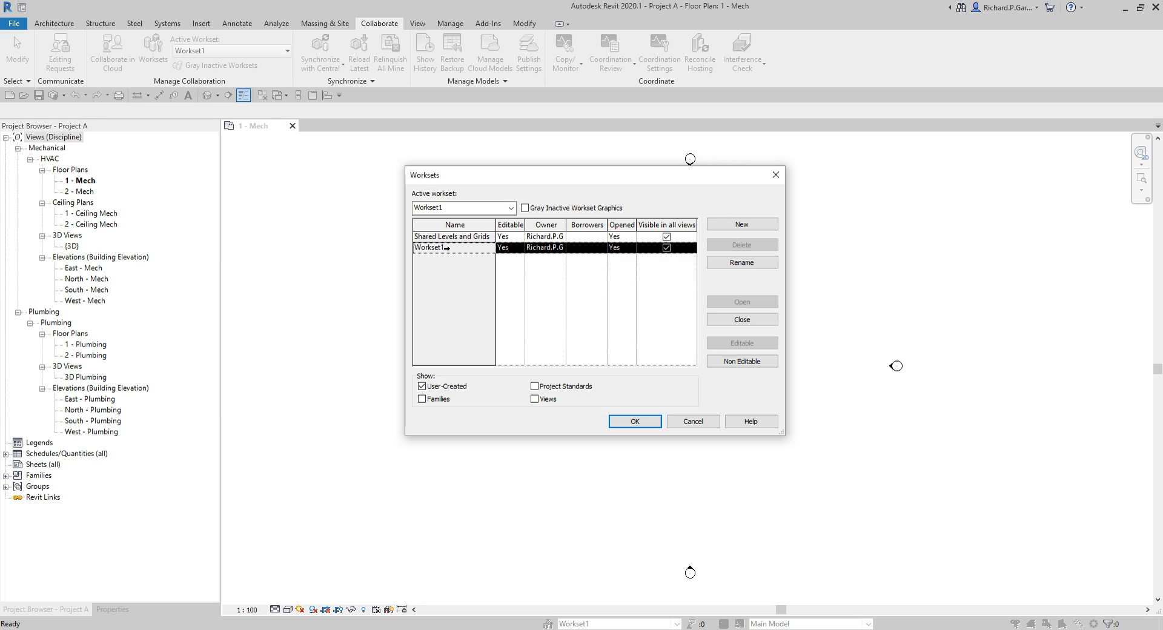
pyautogui.press('ctrl')
pyautogui.press('ctrl')
pyautogui.click(471, 236)
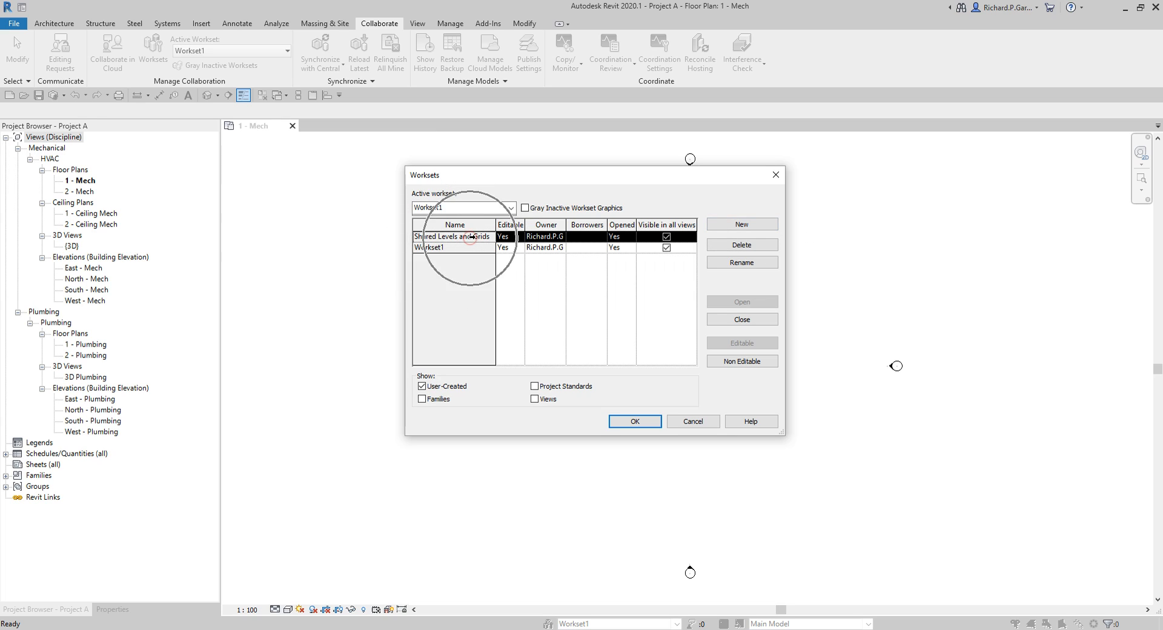
pyautogui.press('ctrl')
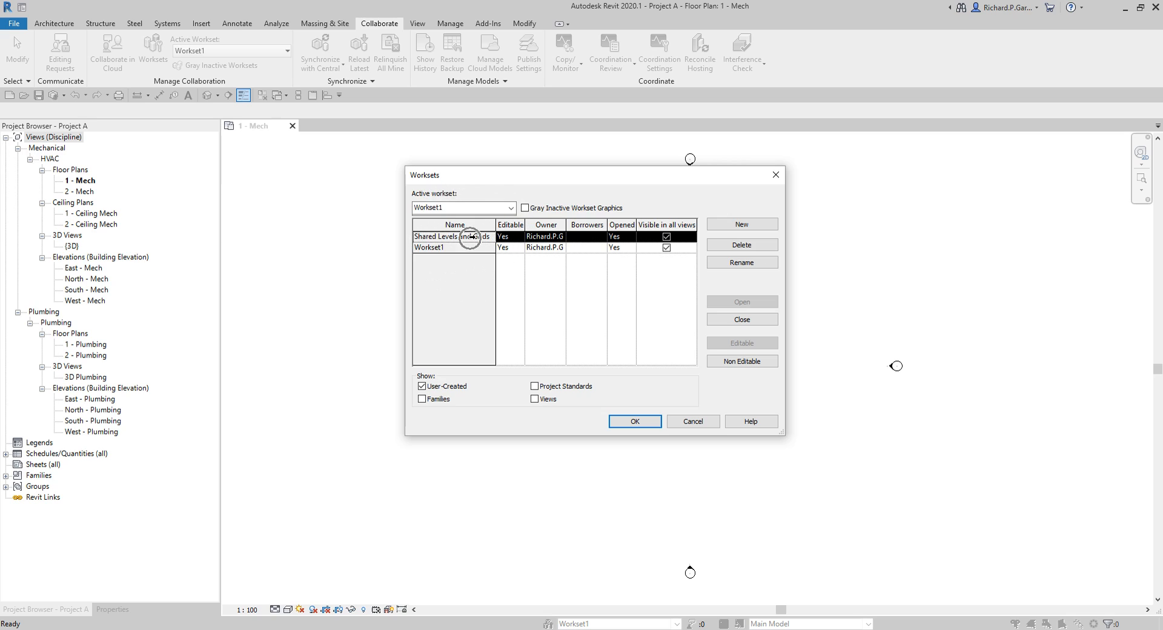
# Rename Workset1 to DUCTING.
pyautogui.click(451, 249)
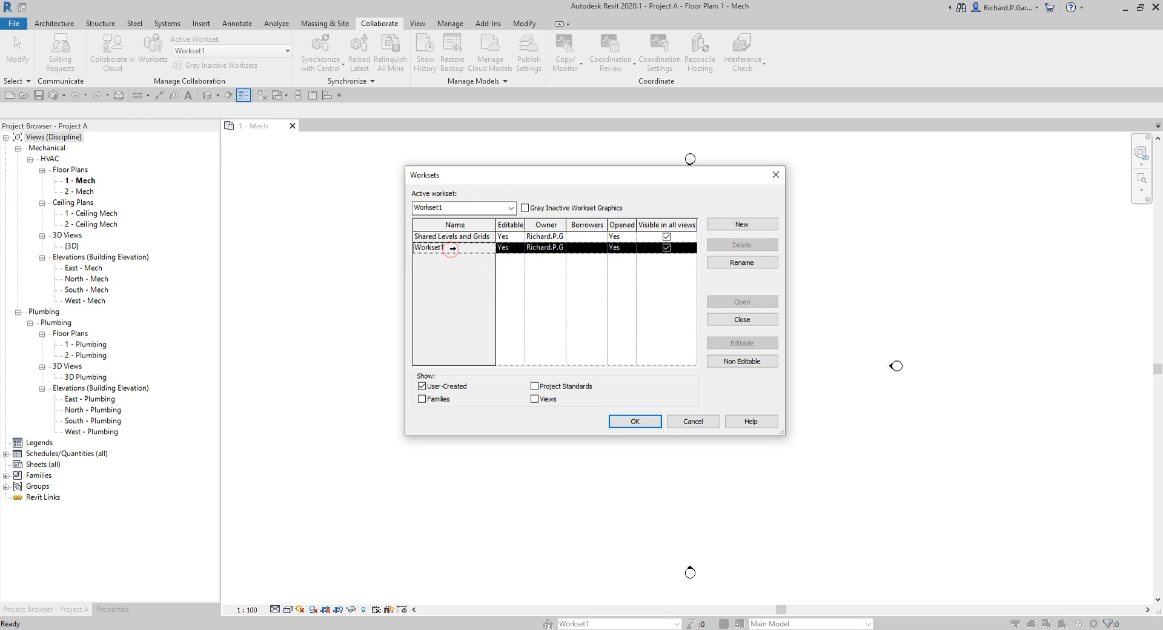
pyautogui.click(740, 264)
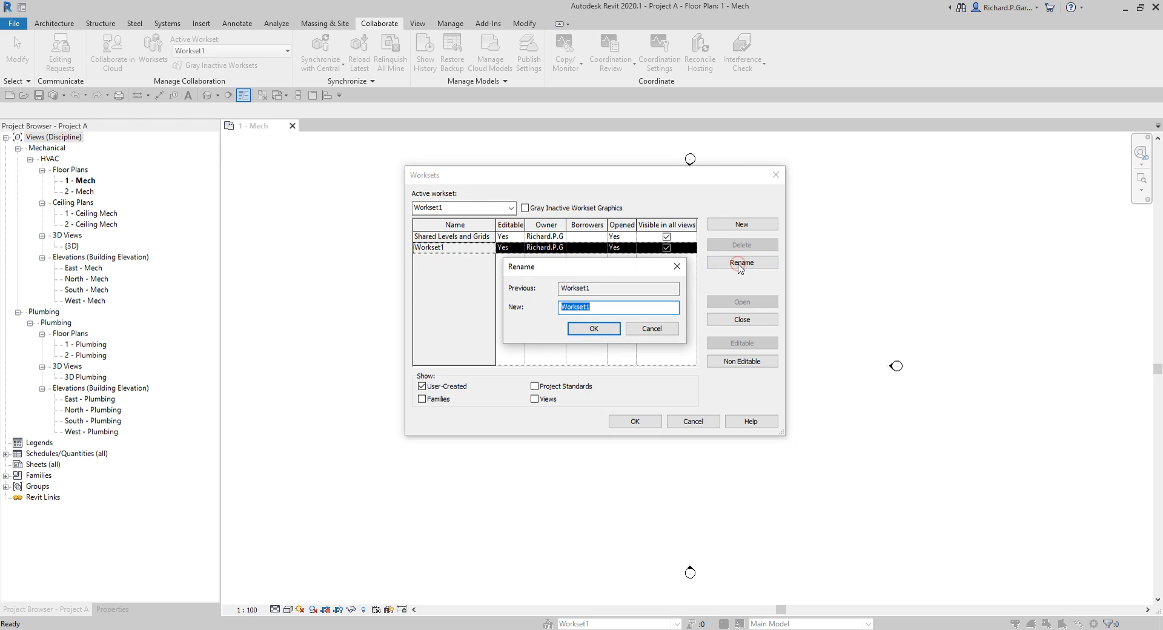
pyautogui.write('dUC')
pyautogui.press('BackSpace')
pyautogui.press('BackSpace')
pyautogui.write('DUCTING')
pyautogui.click(592, 331)
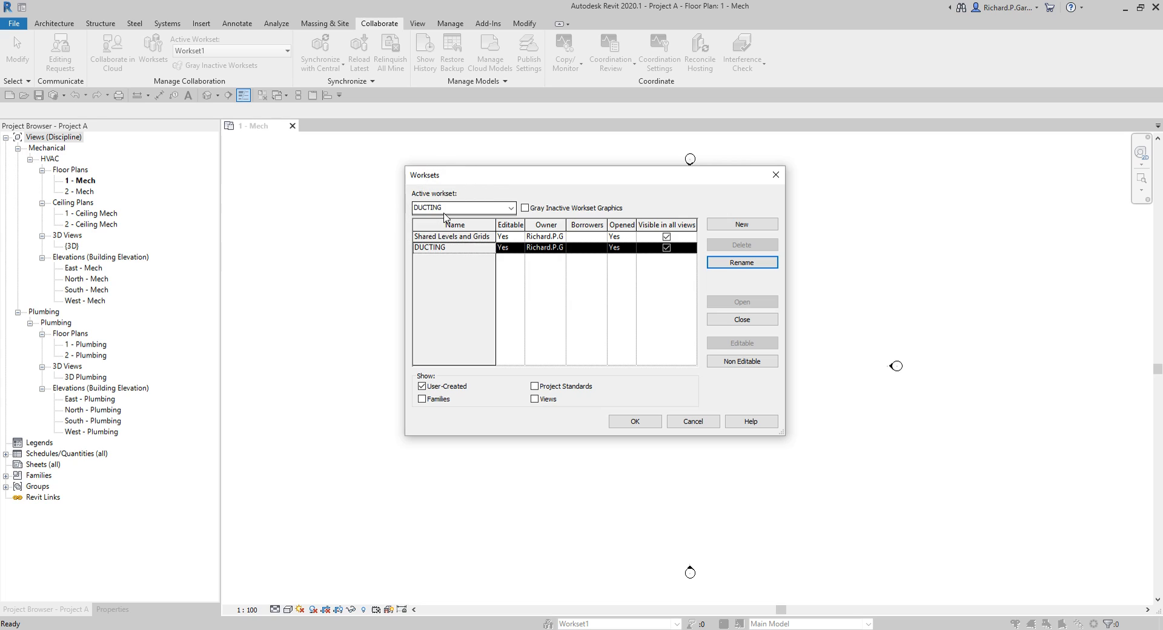
# Create a new workset named PIPING that is visible in all views.
pyautogui.click(741, 226)
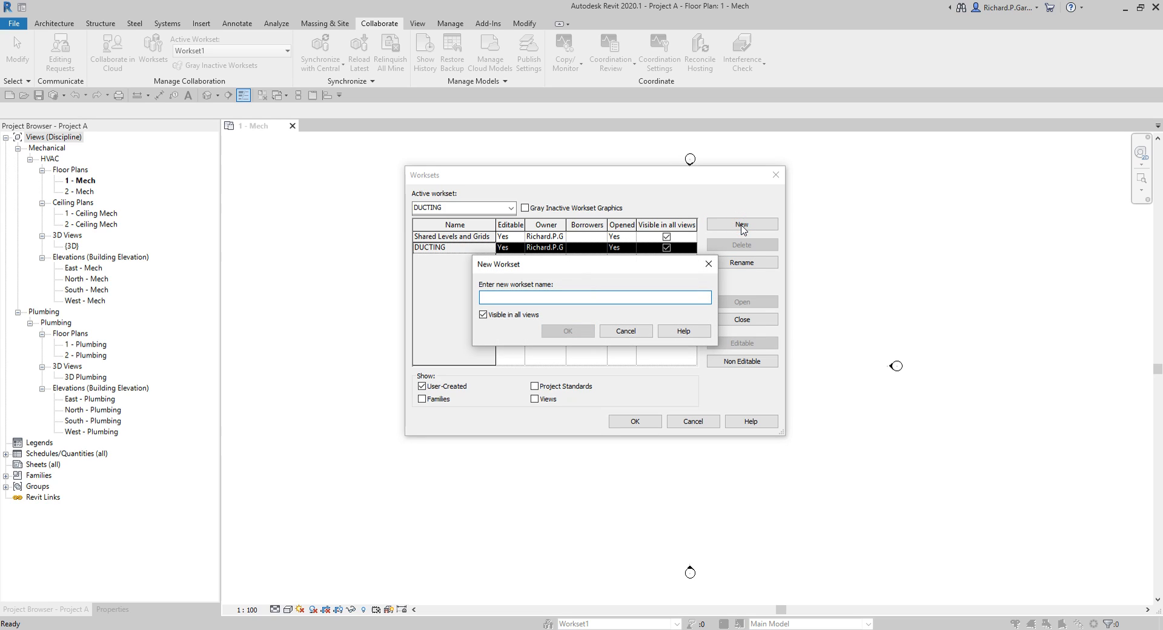
pyautogui.write('PIPING')
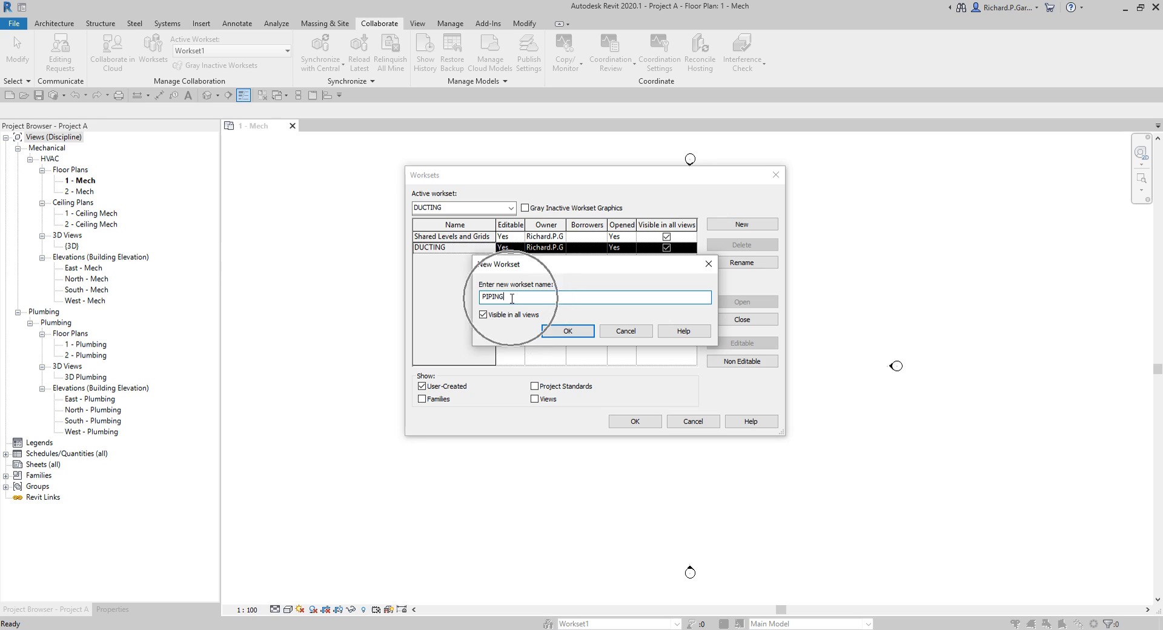
pyautogui.click(569, 332)
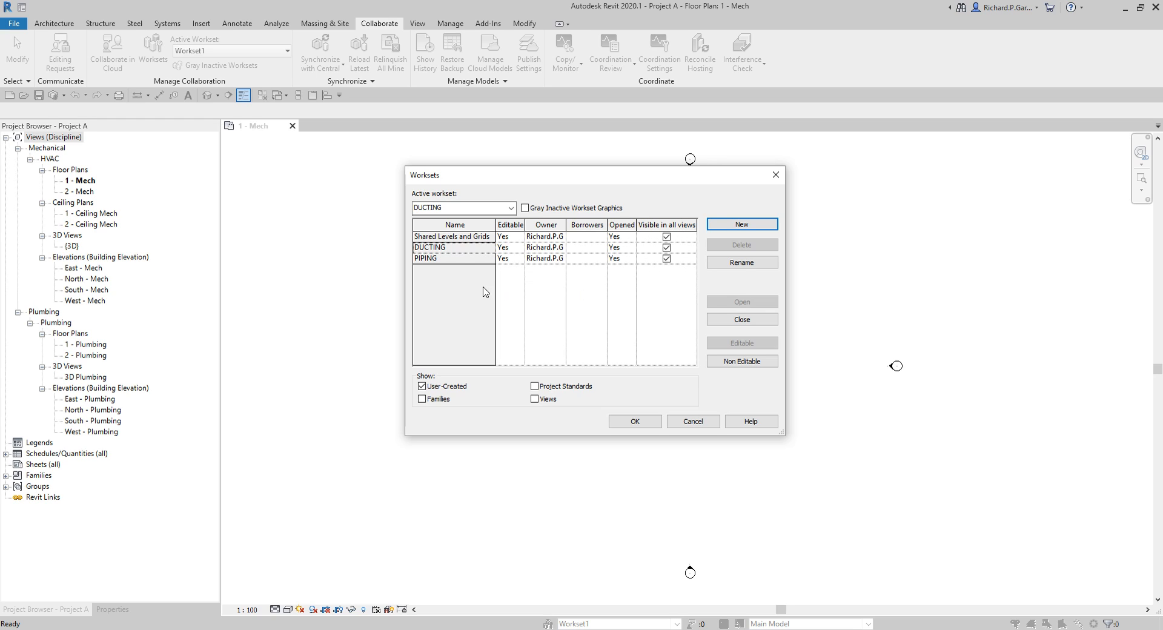
pyautogui.click(455, 258)
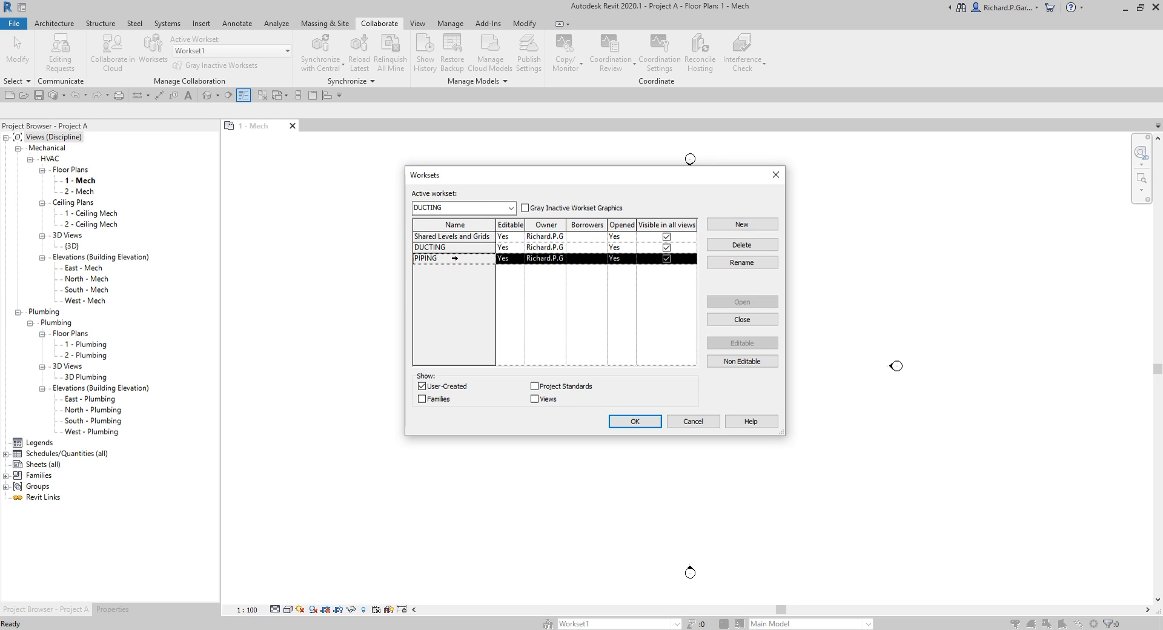
pyautogui.click(455, 249)
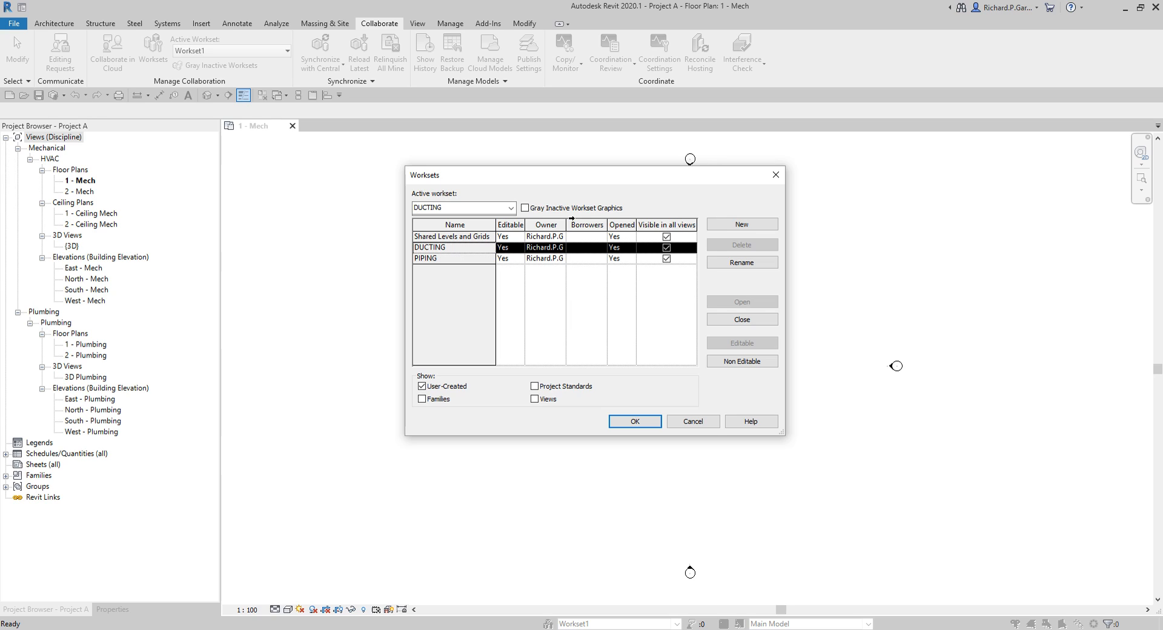
pyautogui.click(450, 258)
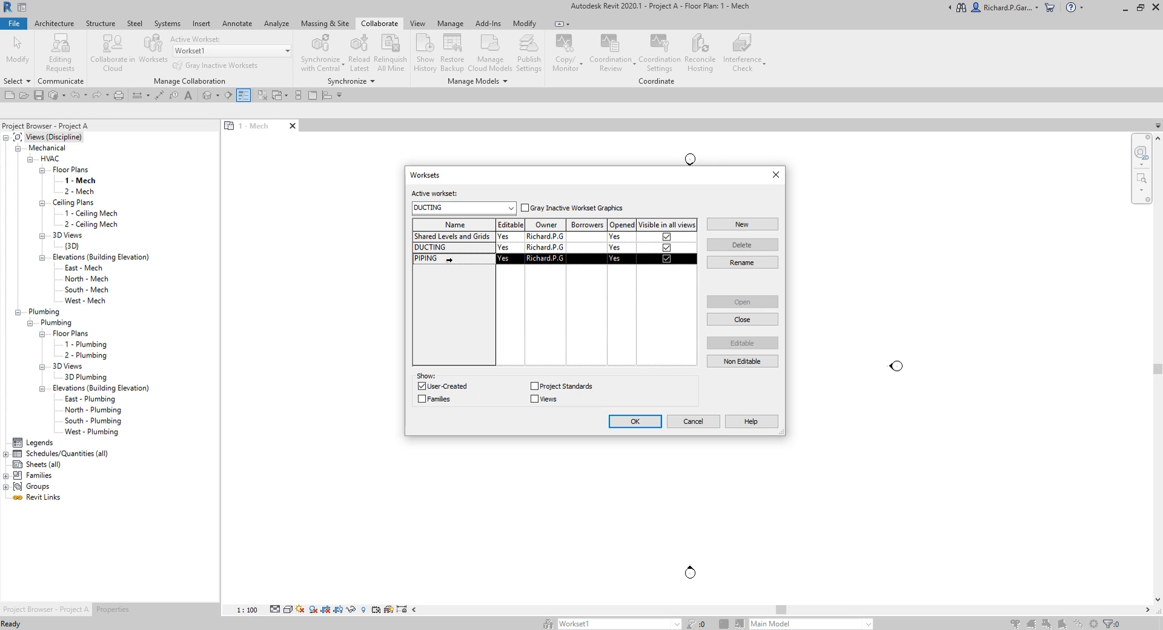
pyautogui.click(453, 247)
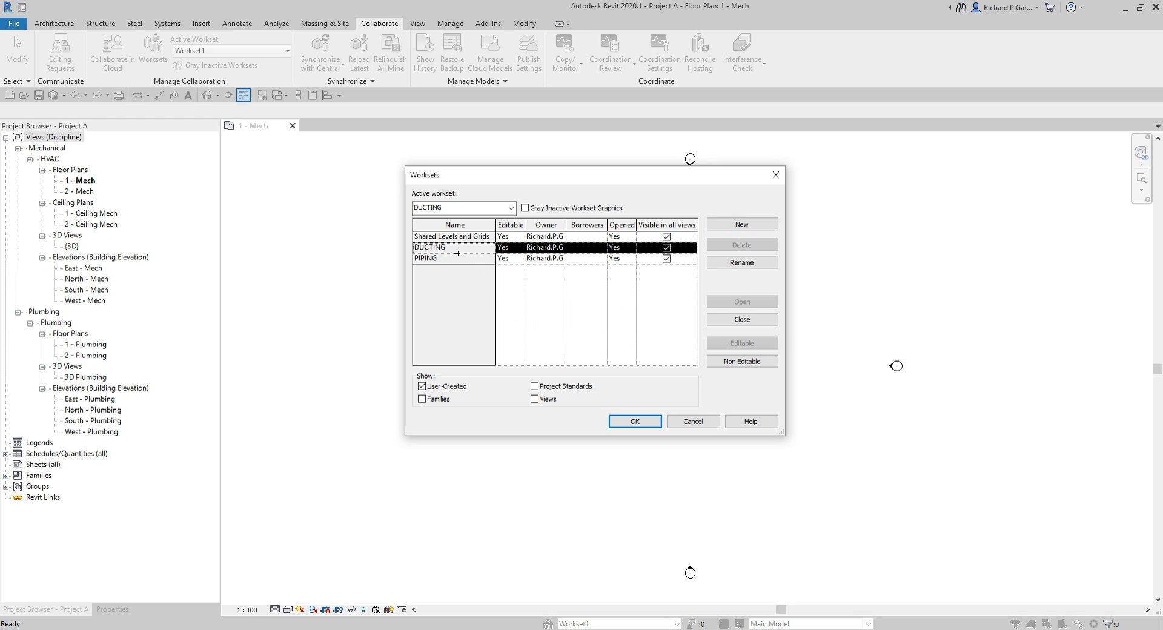
# Close the worksets setup, keeping DUCTING rather than PIPING as the active workset.
pyautogui.press('ctrl')
pyautogui.click(635, 421)
pyautogui.click(627, 426)
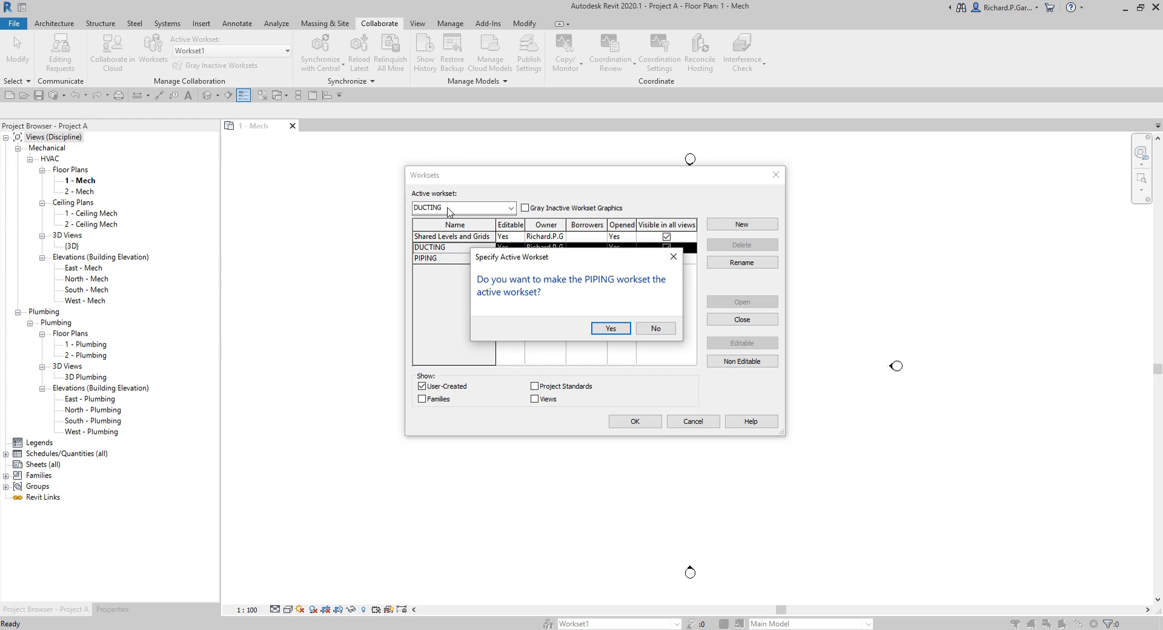
pyautogui.click(656, 329)
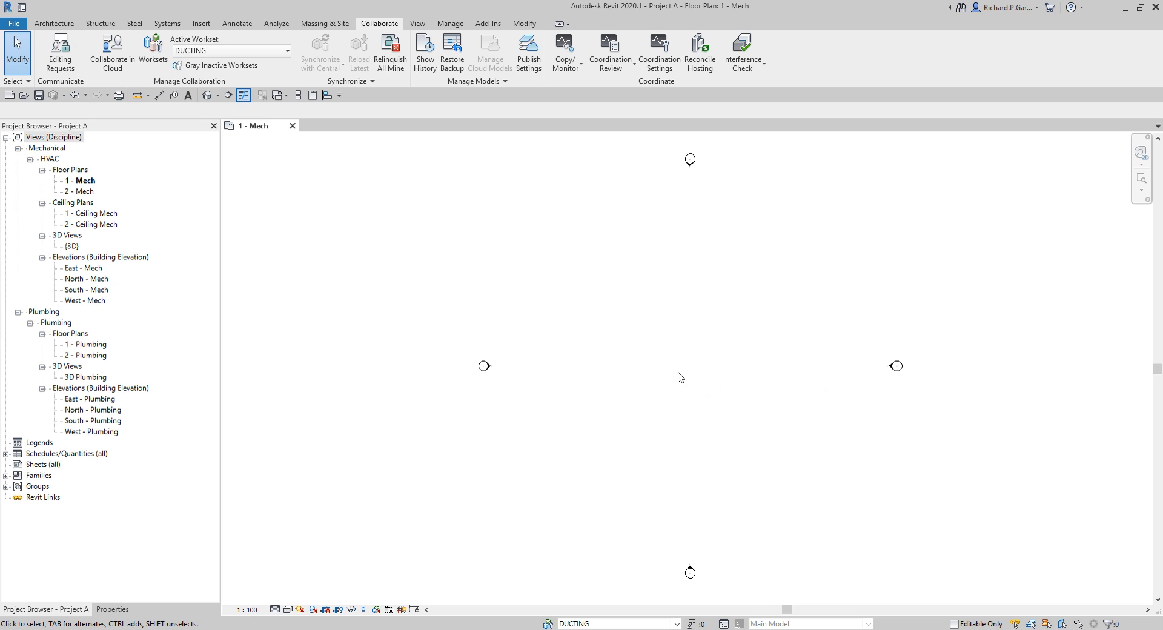
# Examine the available choices for the active workset and the project's worksets overview without changing them.
pyautogui.click(677, 623)
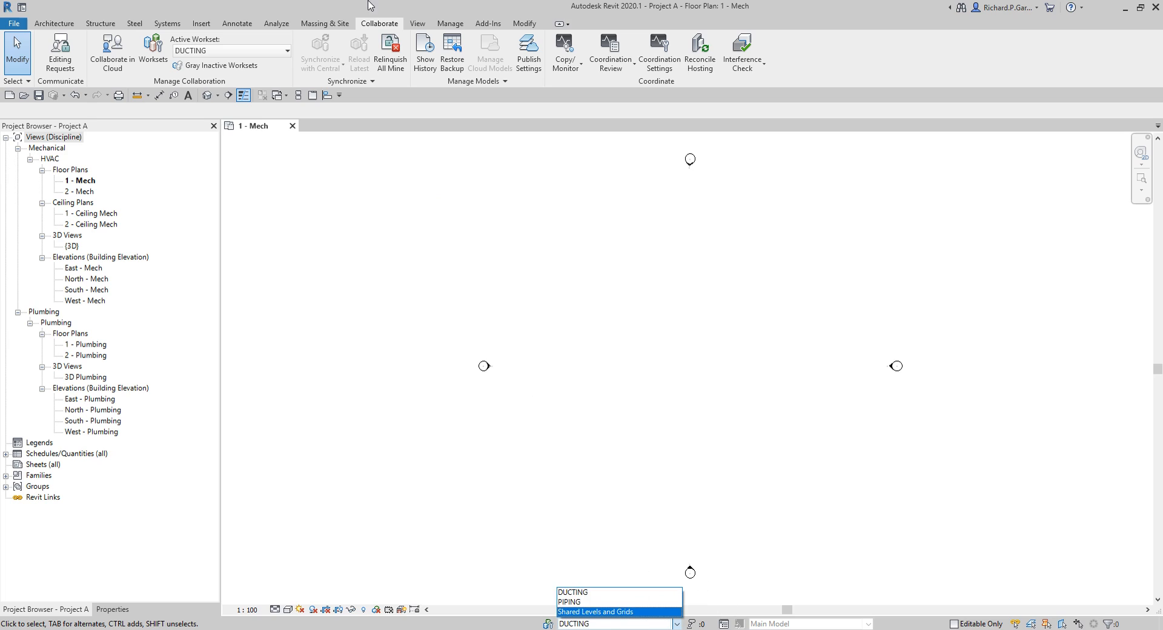
pyautogui.click(384, 27)
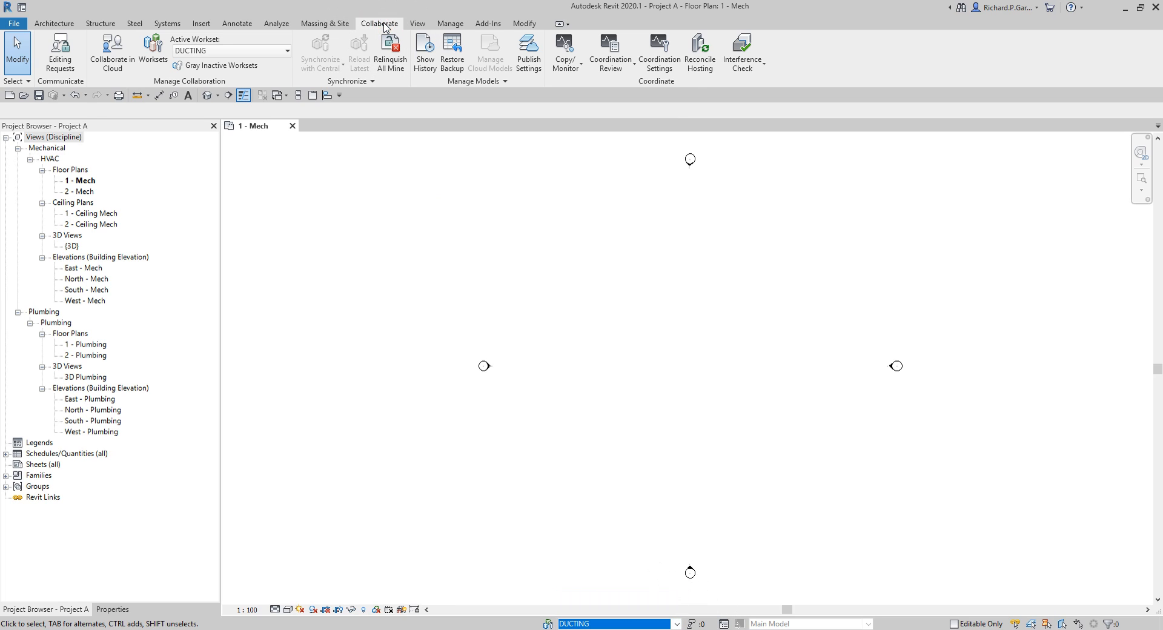
pyautogui.click(170, 26)
pyautogui.click(170, 27)
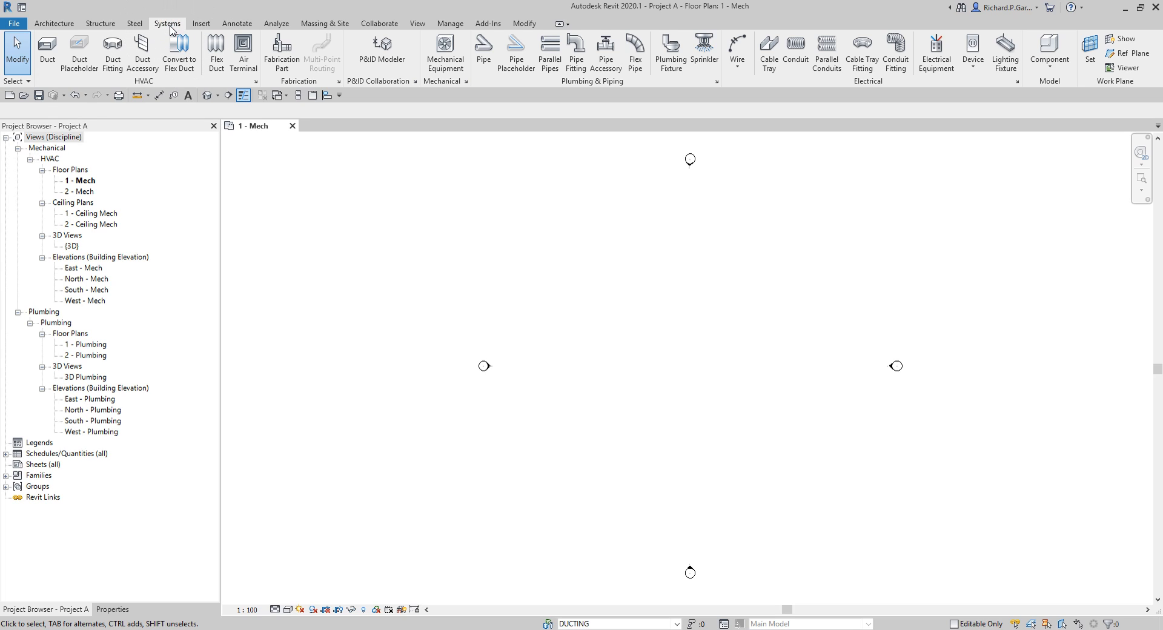
pyautogui.click(677, 622)
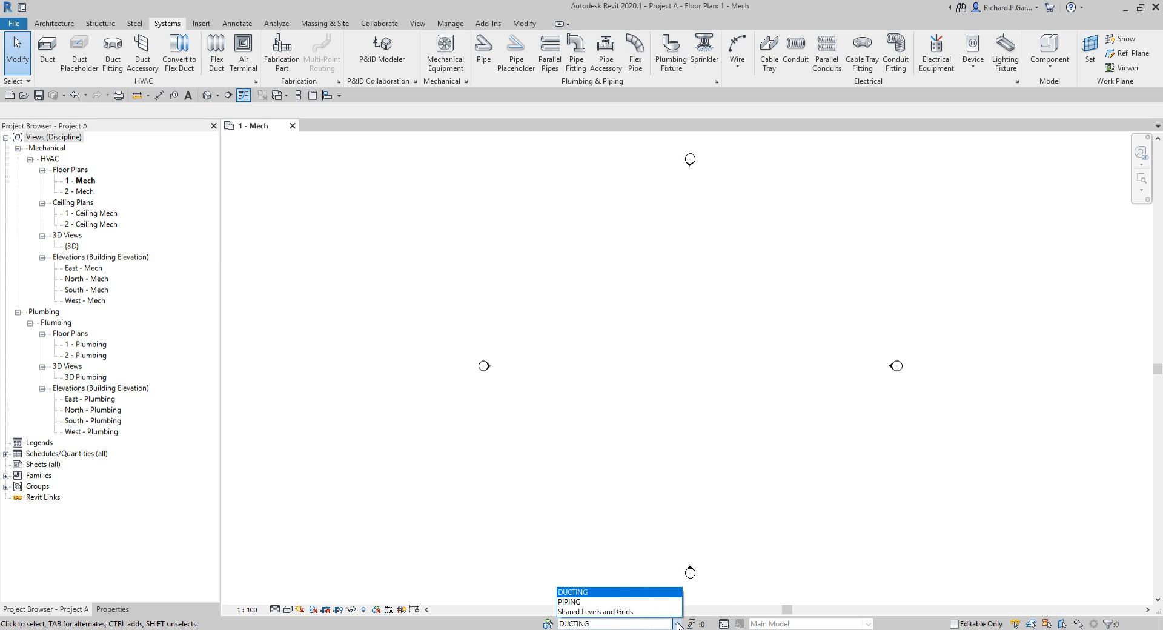
pyautogui.click(677, 622)
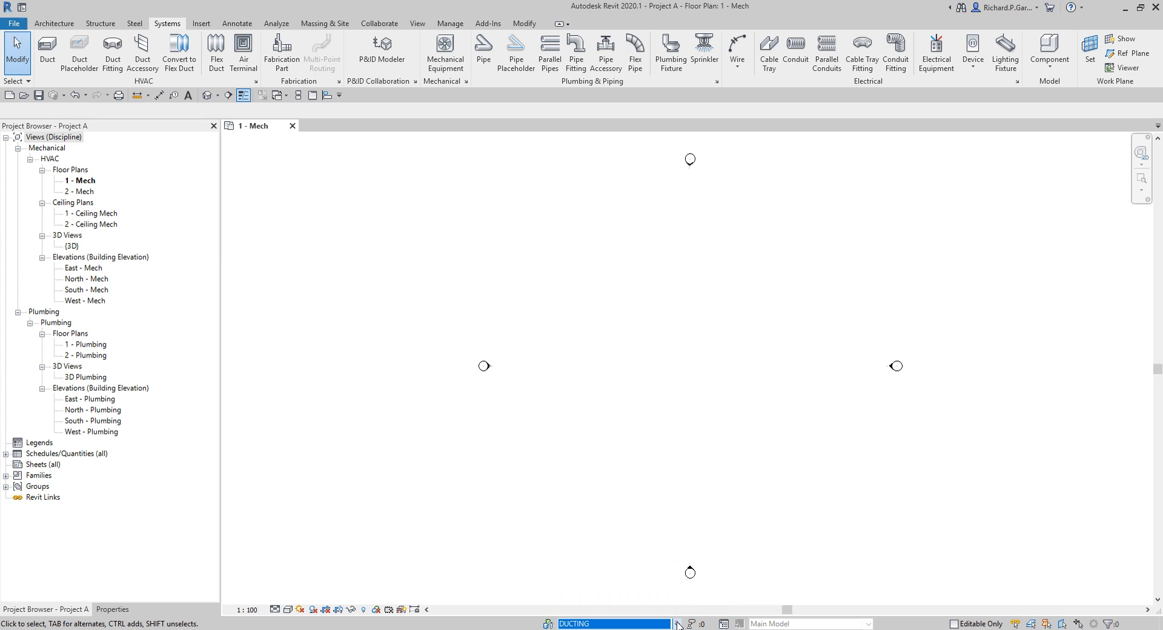
pyautogui.click(547, 623)
pyautogui.click(548, 625)
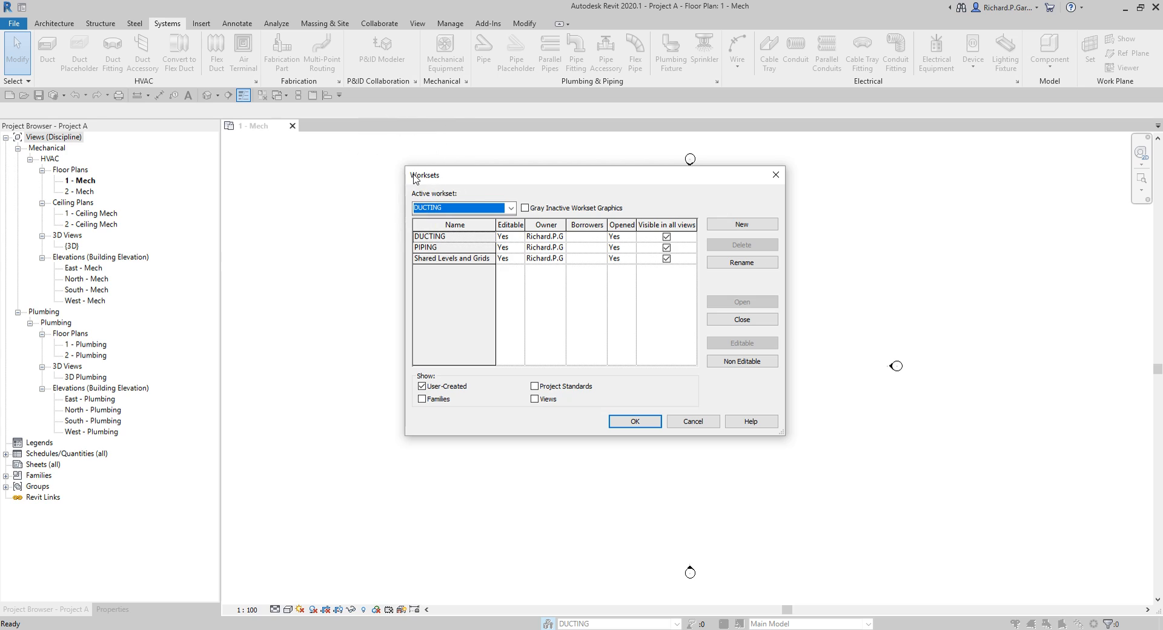
pyautogui.click(775, 175)
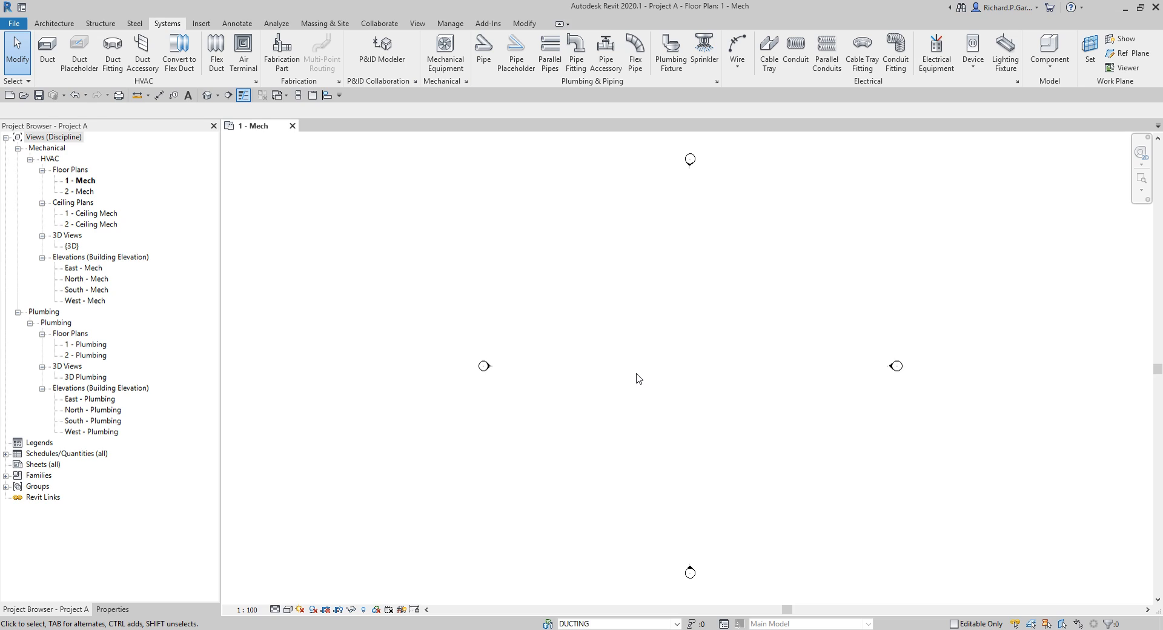
# Start saving the model as a project named Project A.rvt, with the maximum number of backups set to 1.
pyautogui.click(14, 24)
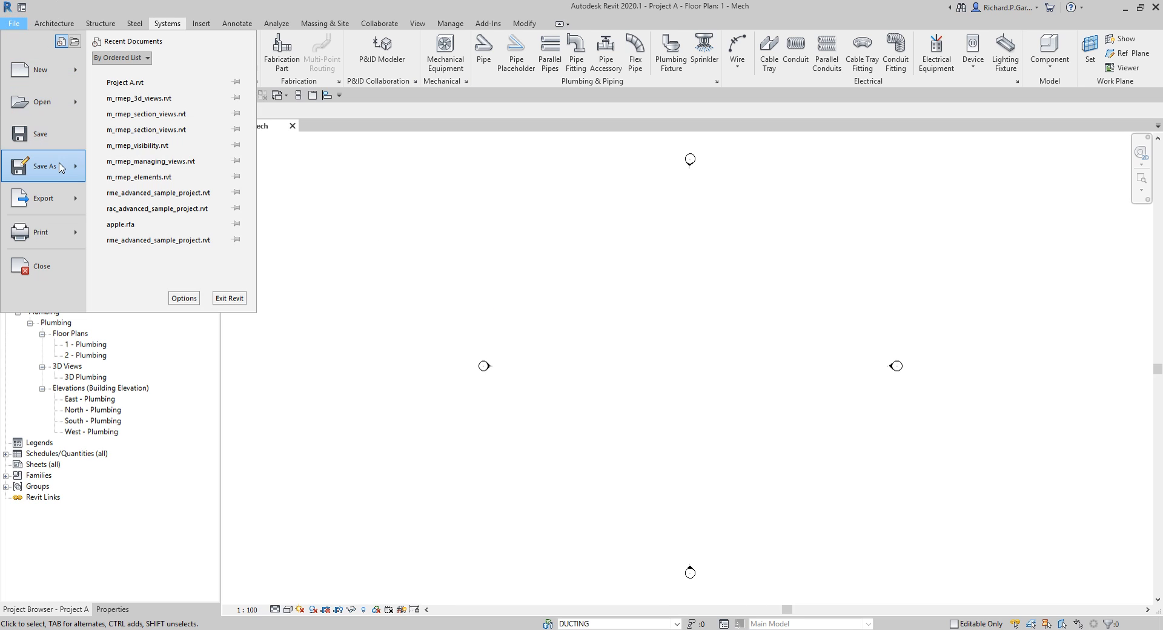
pyautogui.moveTo(60, 175)
pyautogui.click(174, 120)
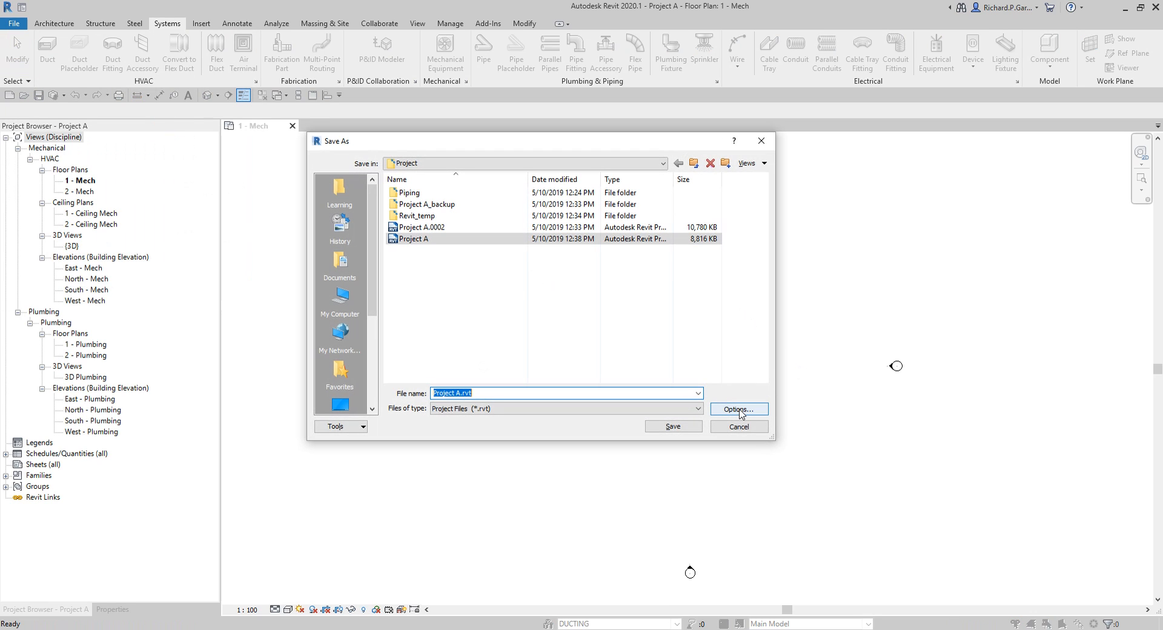
pyautogui.click(739, 409)
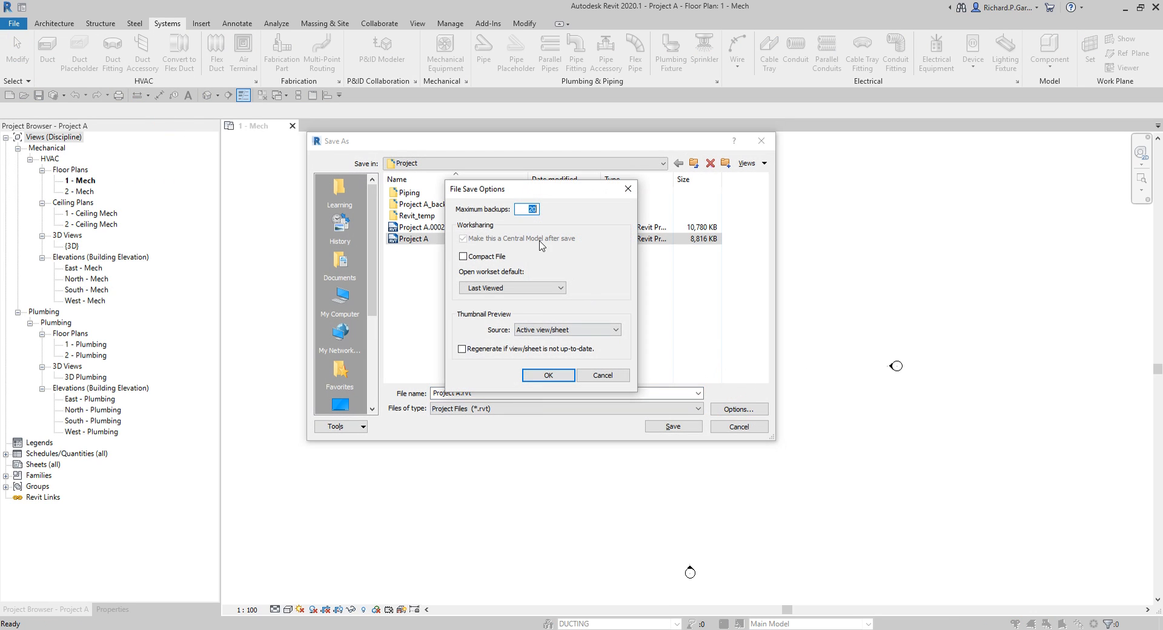
pyautogui.doubleClick(527, 209)
pyautogui.write('1')
pyautogui.click(531, 210)
# Check the Make this a Central Model after save option, accept the save options and save Project A.rvt in the Project folder.
pyautogui.click(500, 242)
pyautogui.click(501, 242)
pyautogui.press('ctrl')
pyautogui.press('ctrl')
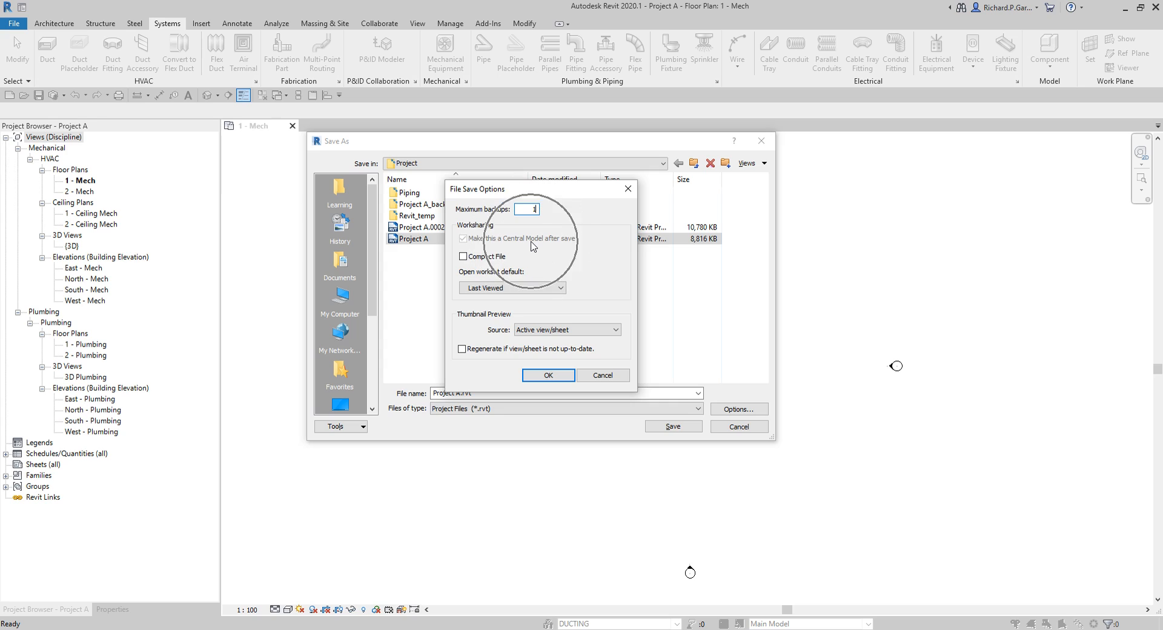
pyautogui.press('ctrl')
pyautogui.press('ctrl')
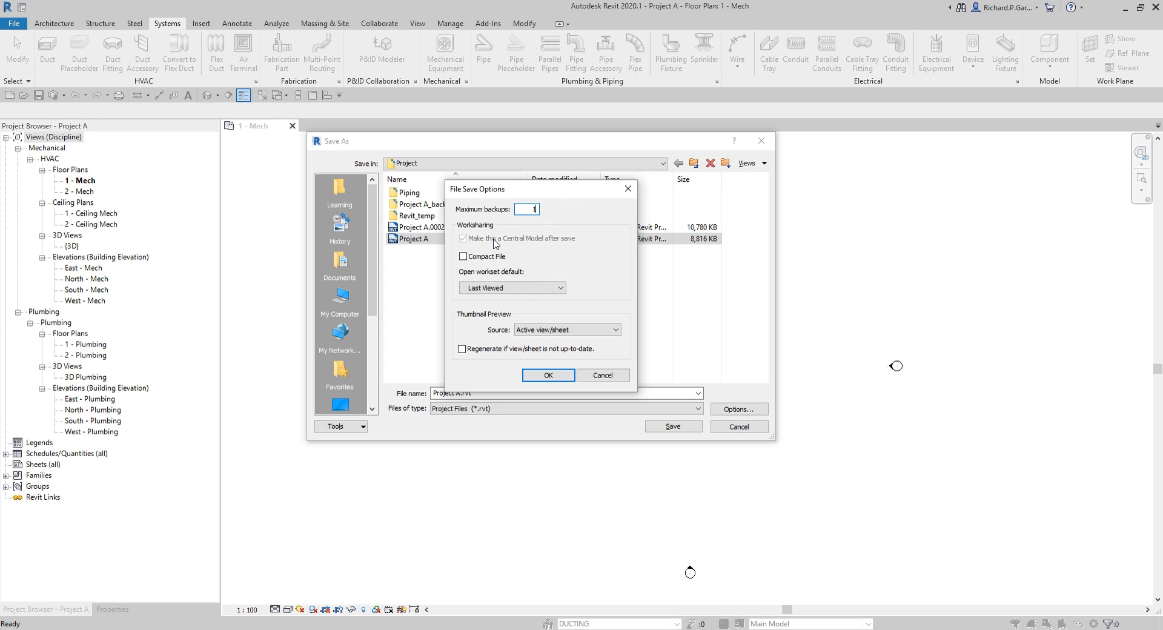
pyautogui.press('ctrl')
pyautogui.press('ctrl')
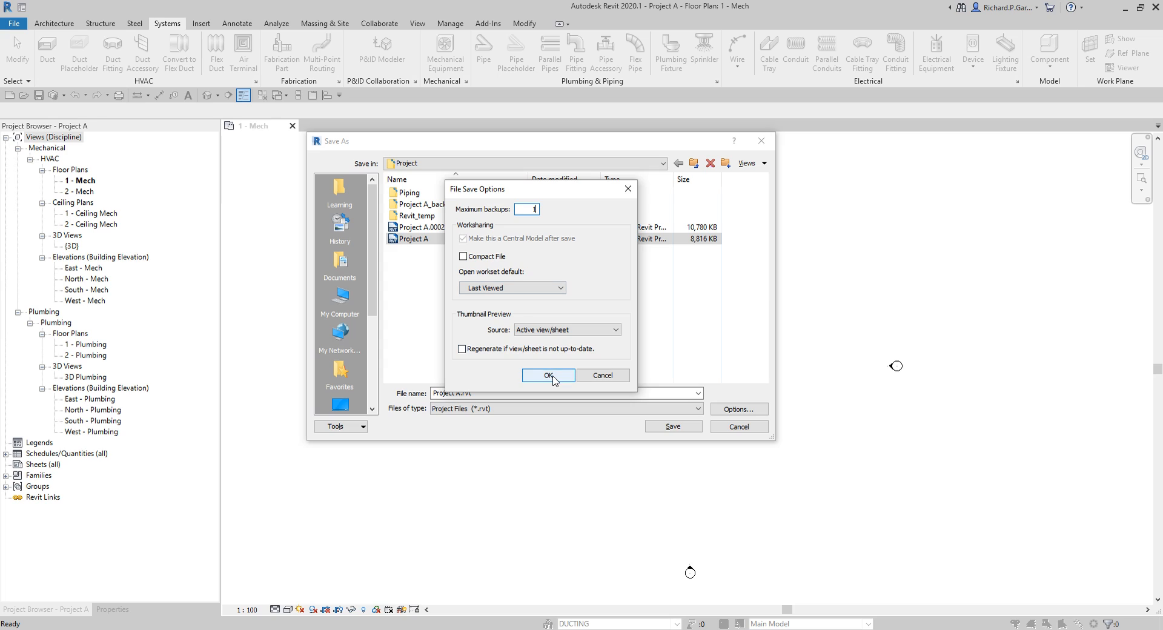
pyautogui.press('ctrl')
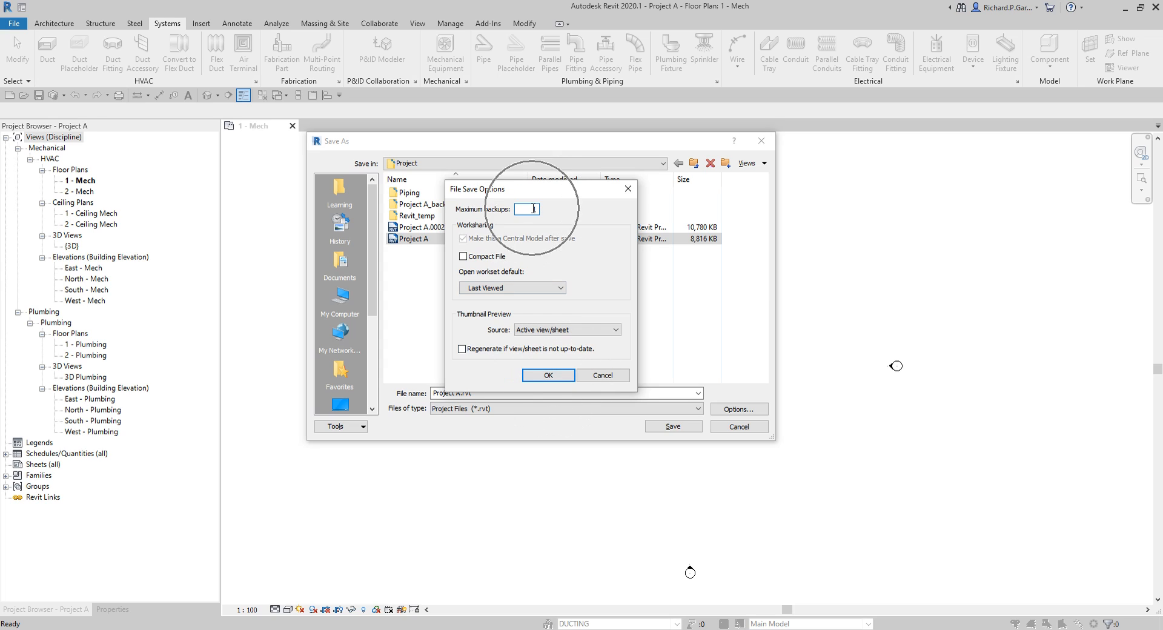
pyautogui.click(552, 373)
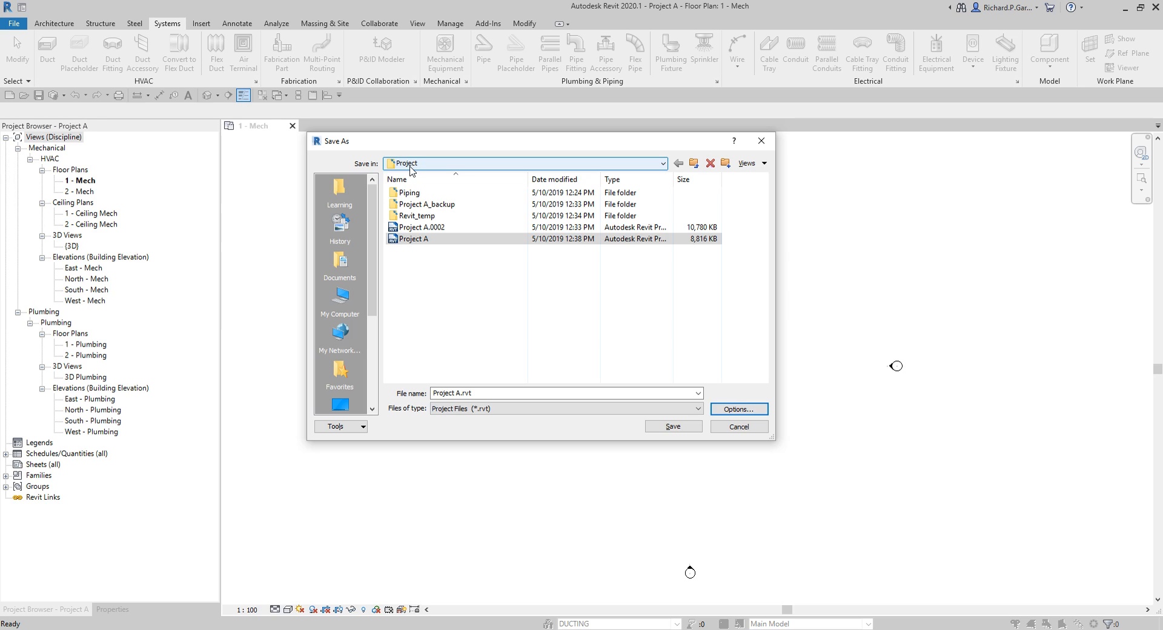
pyautogui.click(672, 426)
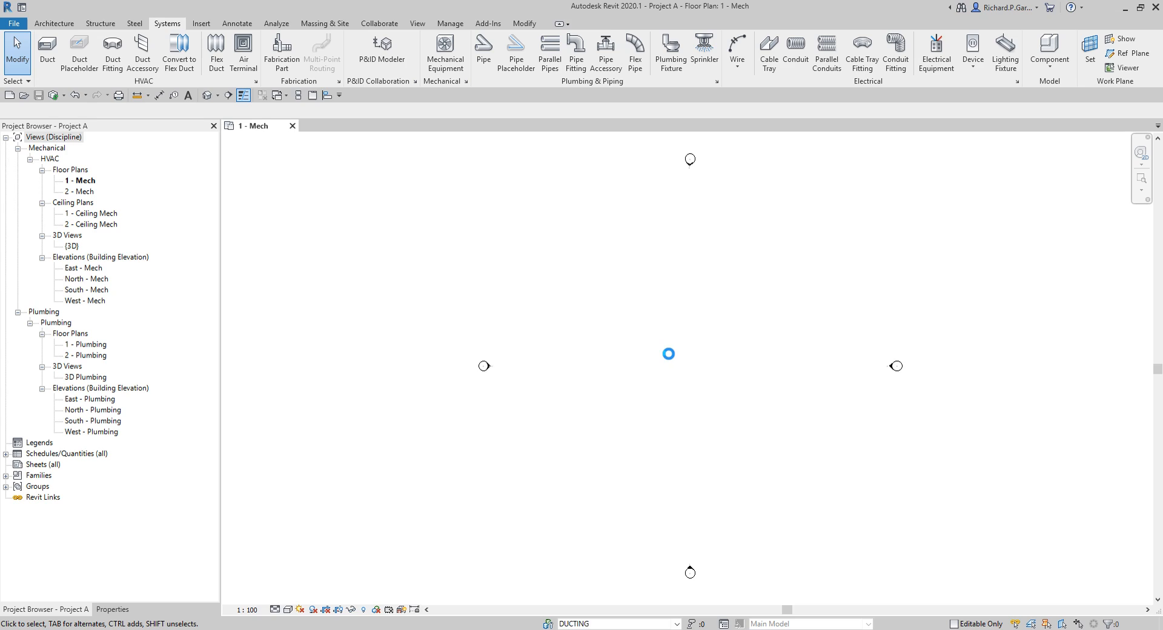
# Close Project A and arrange the two Revit sessions side by side.
pyautogui.press('ctrl')
pyautogui.click(294, 126)
pyautogui.click(1140, 7)
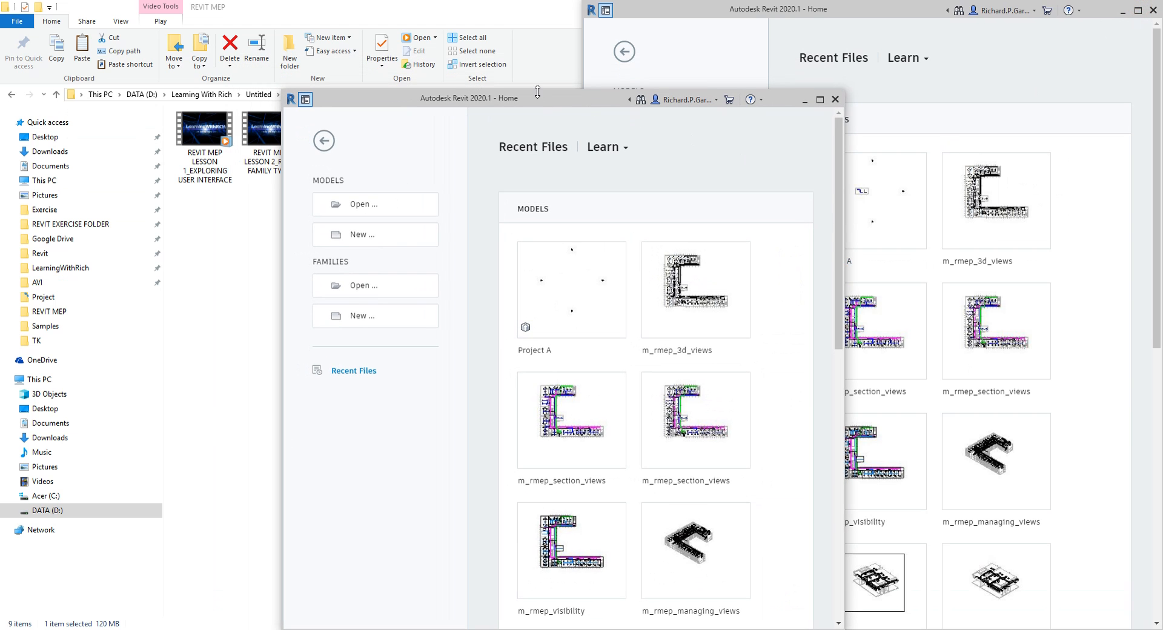
pyautogui.moveTo(537, 91); pyautogui.dragTo(1, 102)
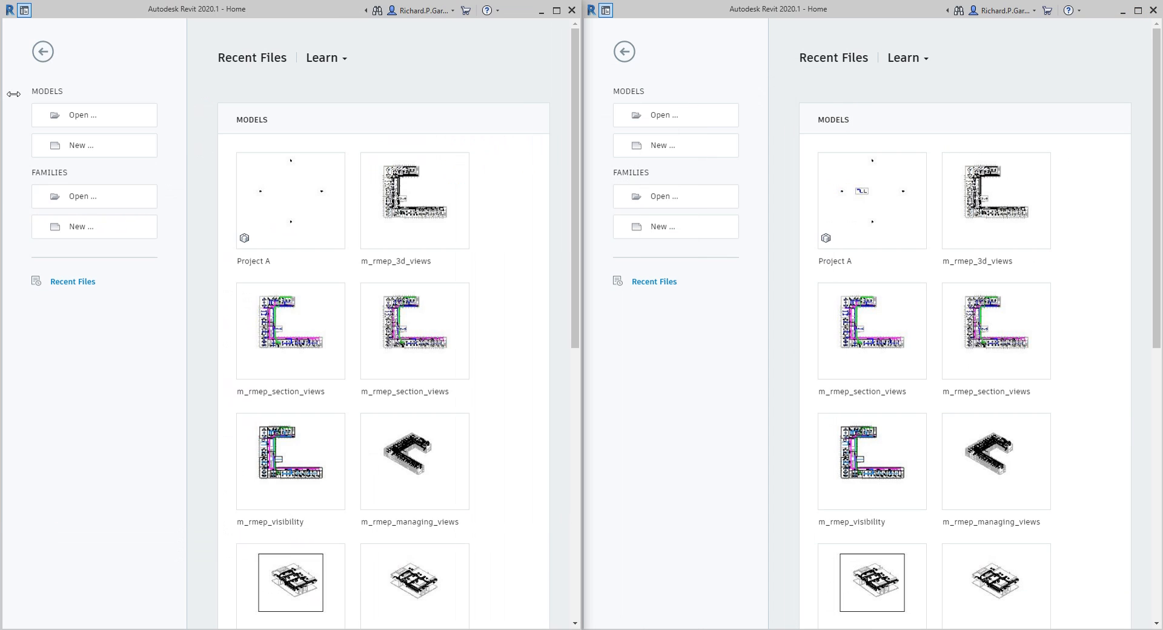
# Compare the two Revit sessions and examine the central model details of Project A among the recent files.
pyautogui.click(761, 10)
pyautogui.click(306, 9)
pyautogui.click(244, 246)
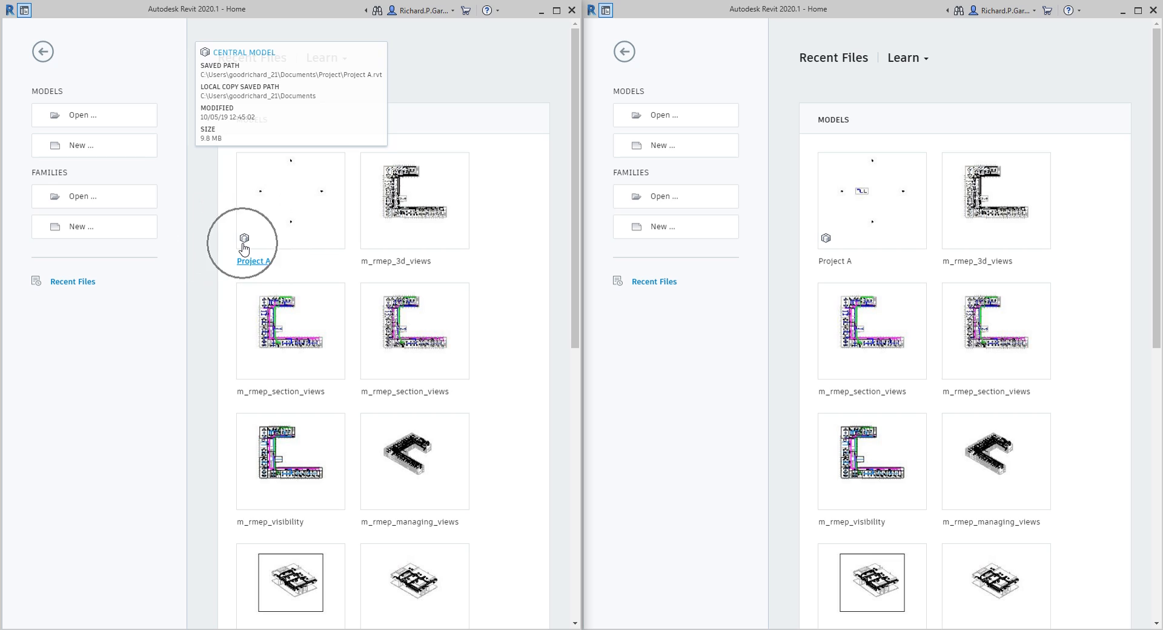
pyautogui.click(310, 10)
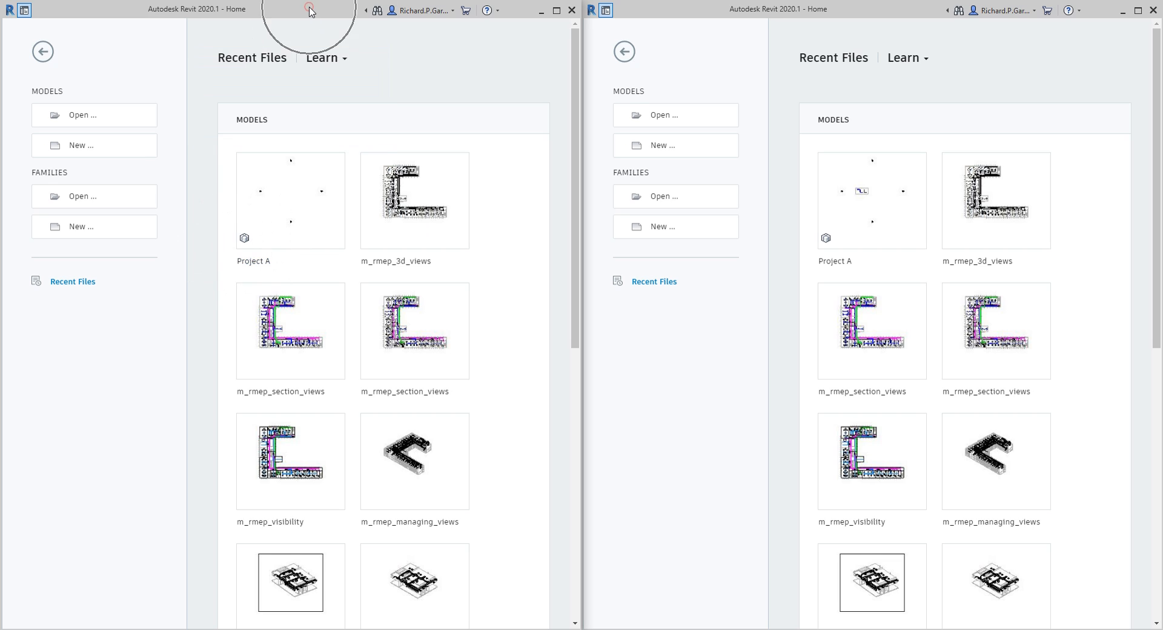
pyautogui.click(310, 11)
pyautogui.click(765, 10)
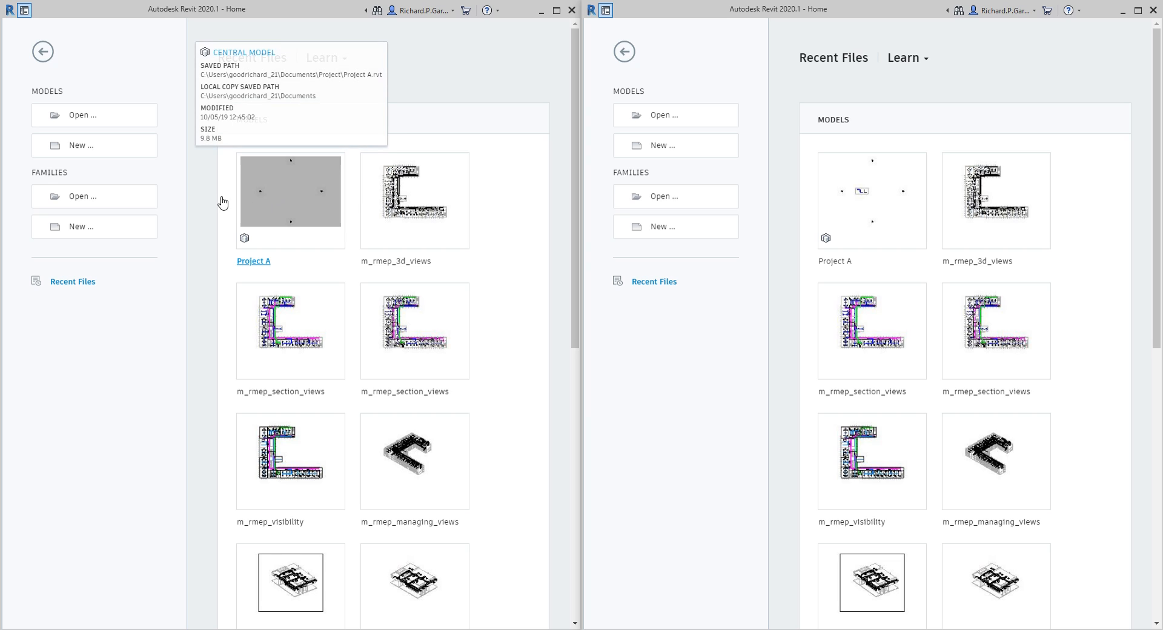
# Choose Project A.rvt in the Project folder for opening in the first session, with Create New Local enabled.
pyautogui.click(93, 121)
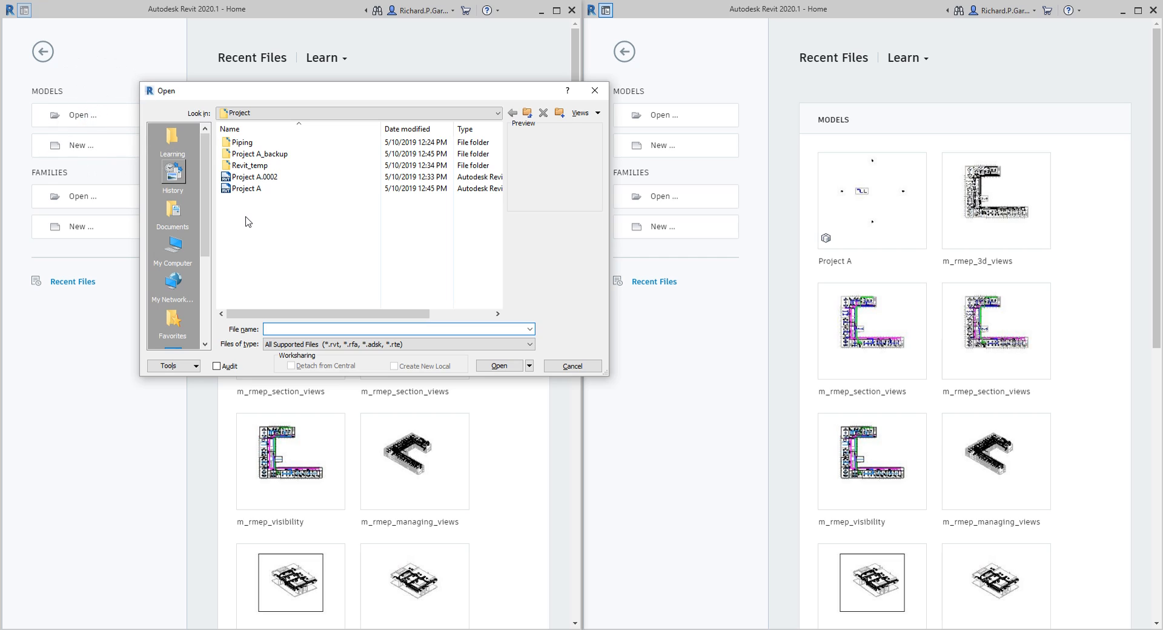
pyautogui.click(225, 189)
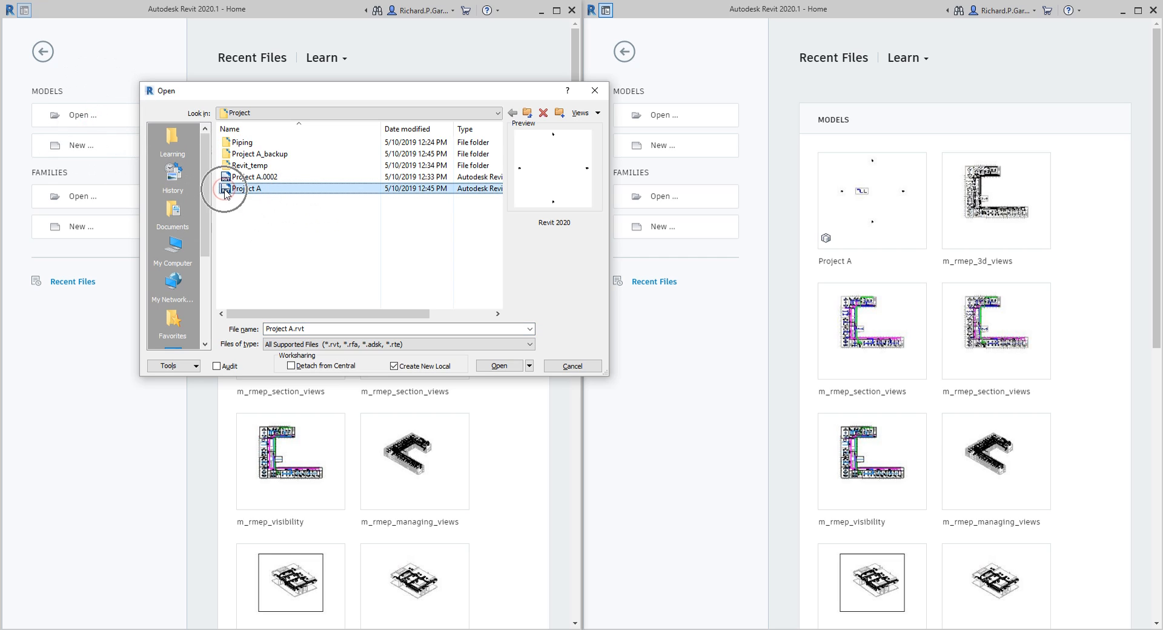
pyautogui.press('ctrl')
pyautogui.press('ctrl')
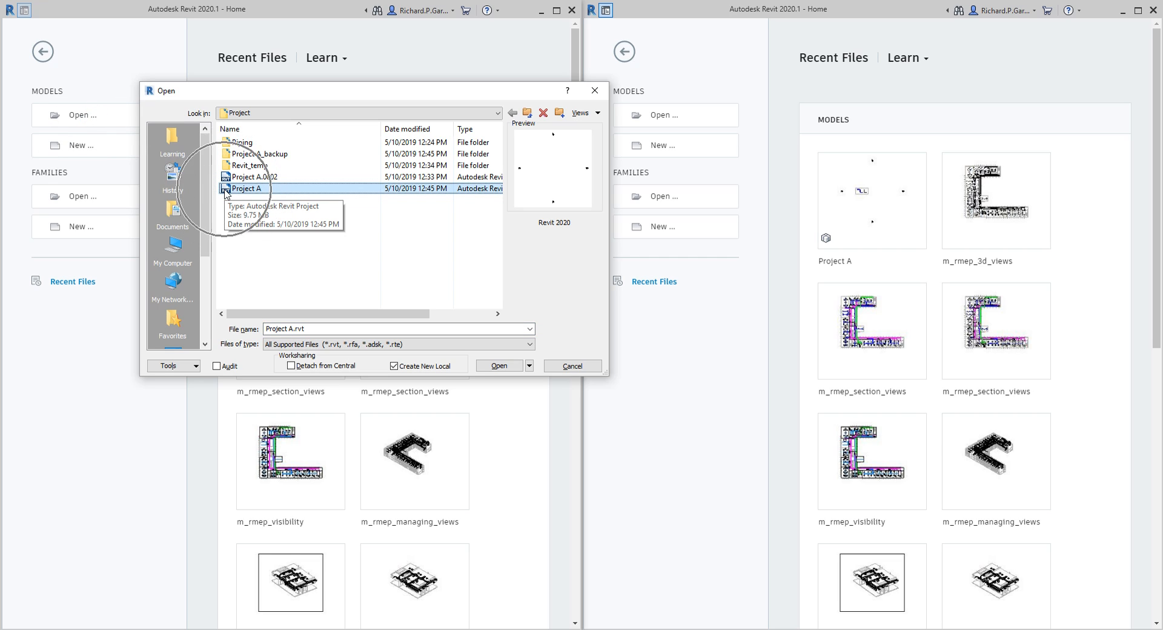
pyautogui.press('ctrl')
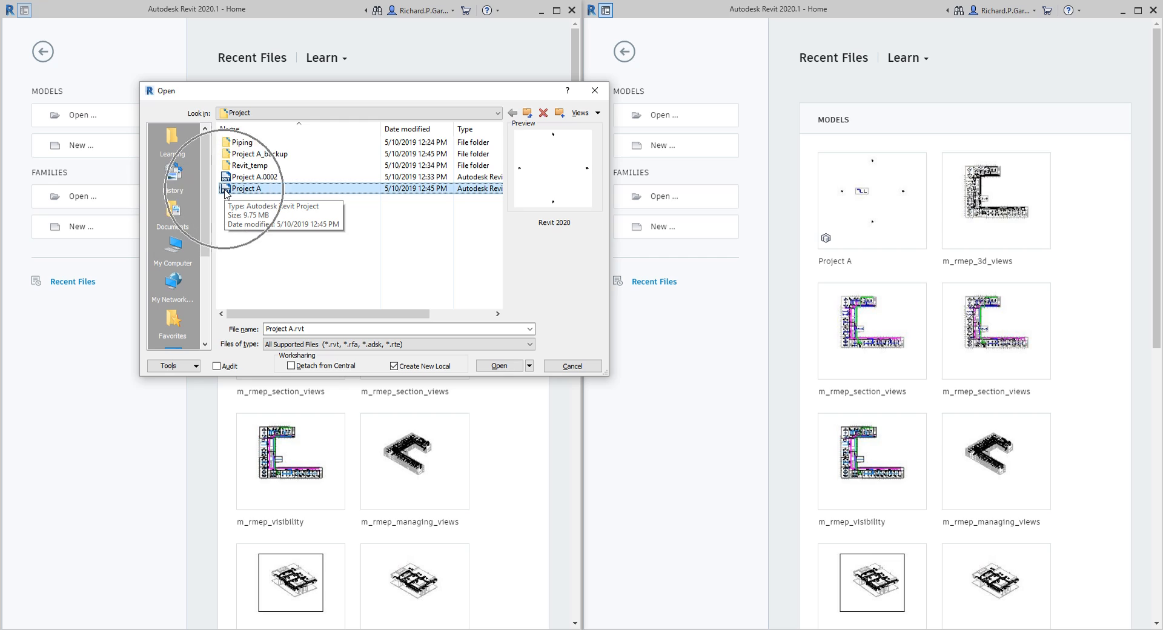
pyautogui.press('ctrl')
pyautogui.press('ctrl')
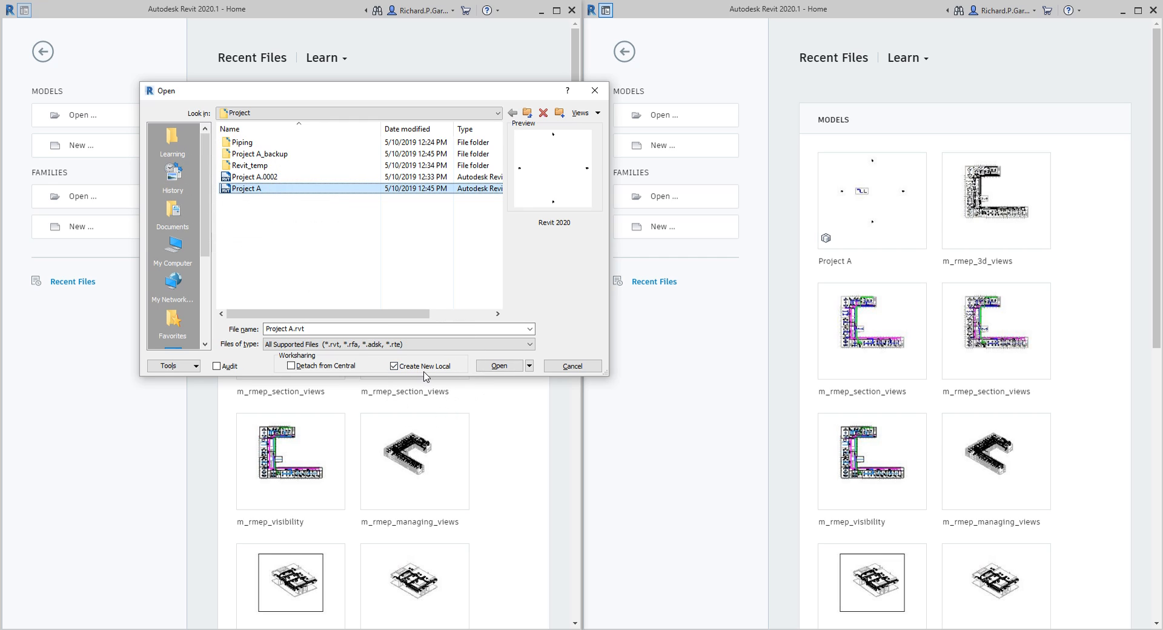
pyautogui.press('ctrl')
pyautogui.press('ctrl')
pyautogui.press('ctrl')
pyautogui.press('ctrl')
pyautogui.press('ctrl')
pyautogui.press('ctrl')
pyautogui.press('ctrl')
pyautogui.click(395, 366)
pyautogui.press('ctrl')
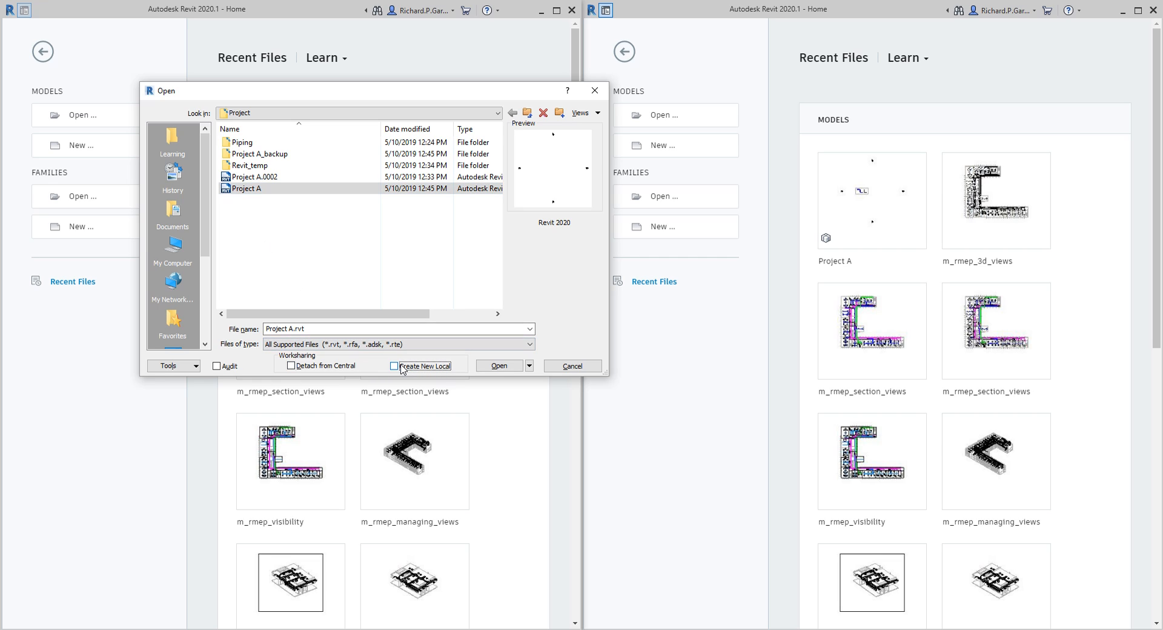
pyautogui.click(394, 366)
pyautogui.press('ctrl')
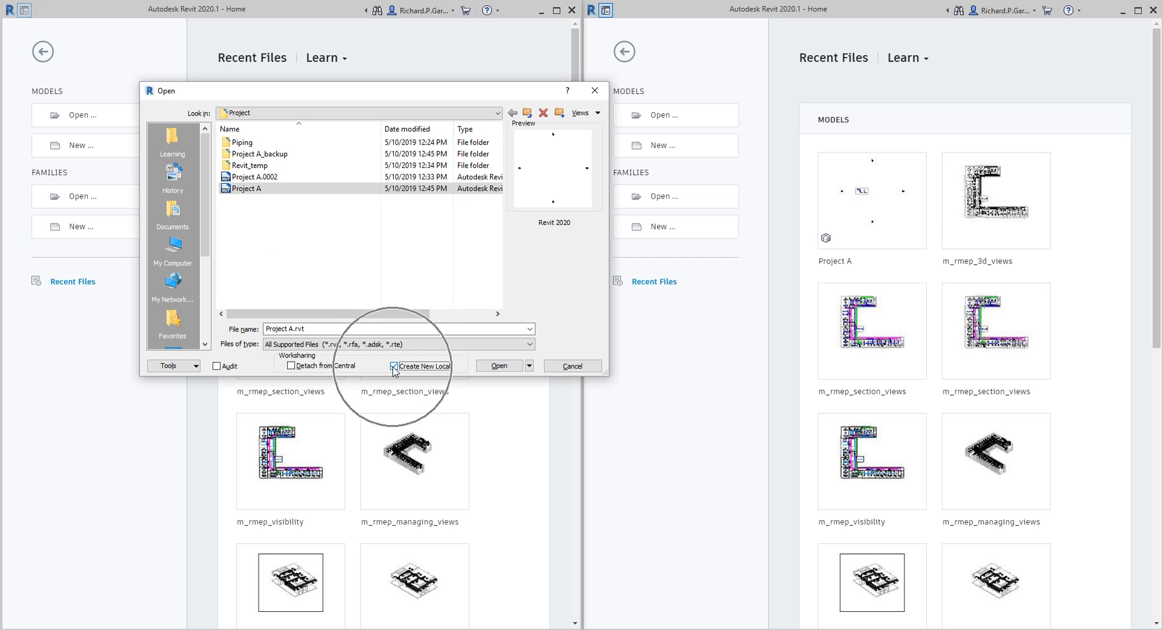
pyautogui.press('ctrl')
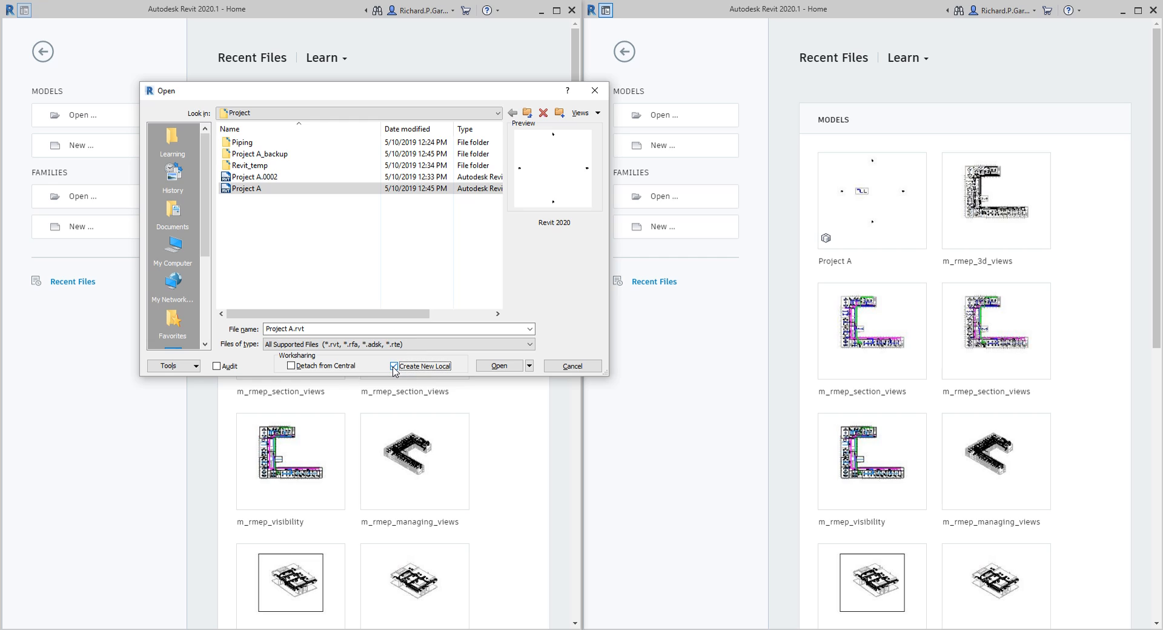
pyautogui.press('ctrl')
pyautogui.press('ctrl')
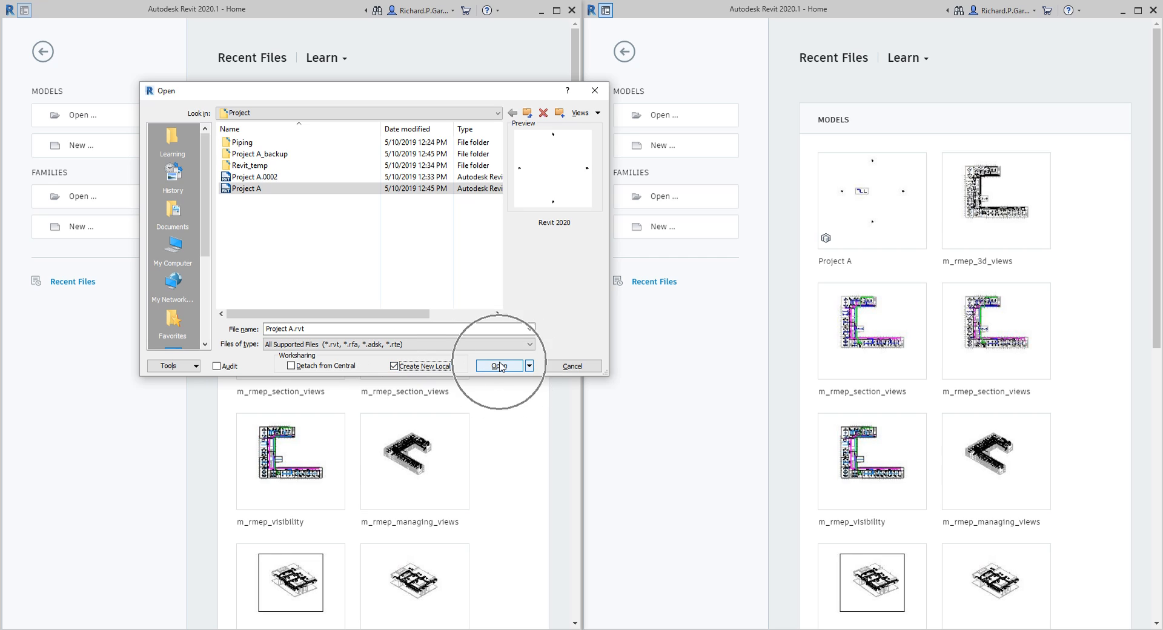
# Open a local copy of the Project A central model, overwriting the existing local copy.
pyautogui.click(500, 365)
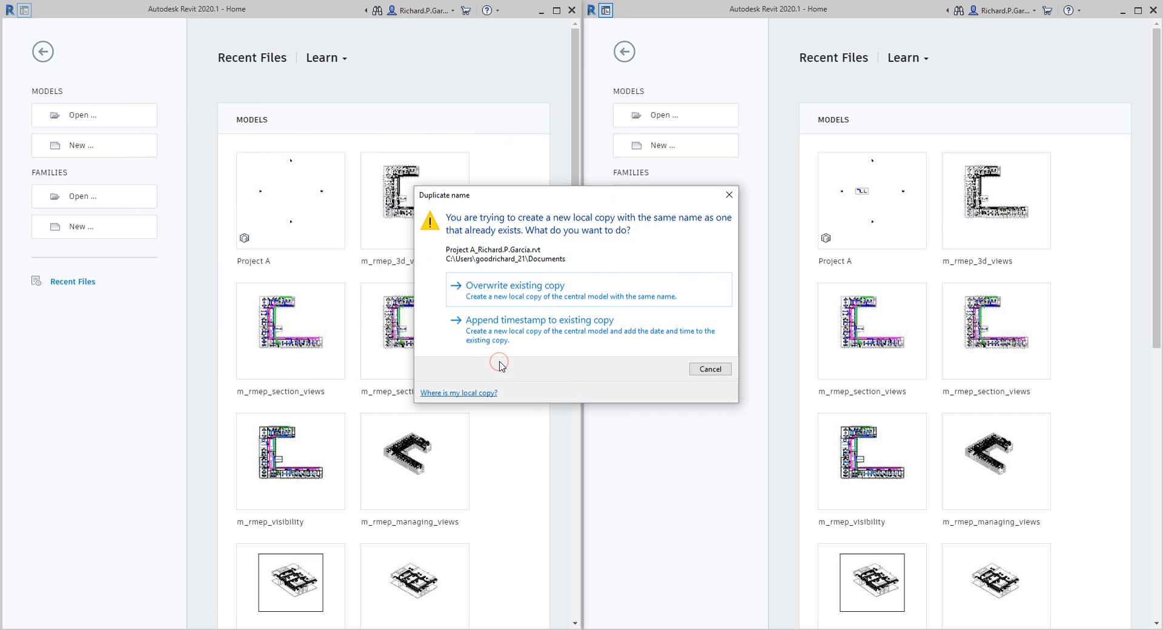
pyautogui.press('ctrl')
pyautogui.click(525, 296)
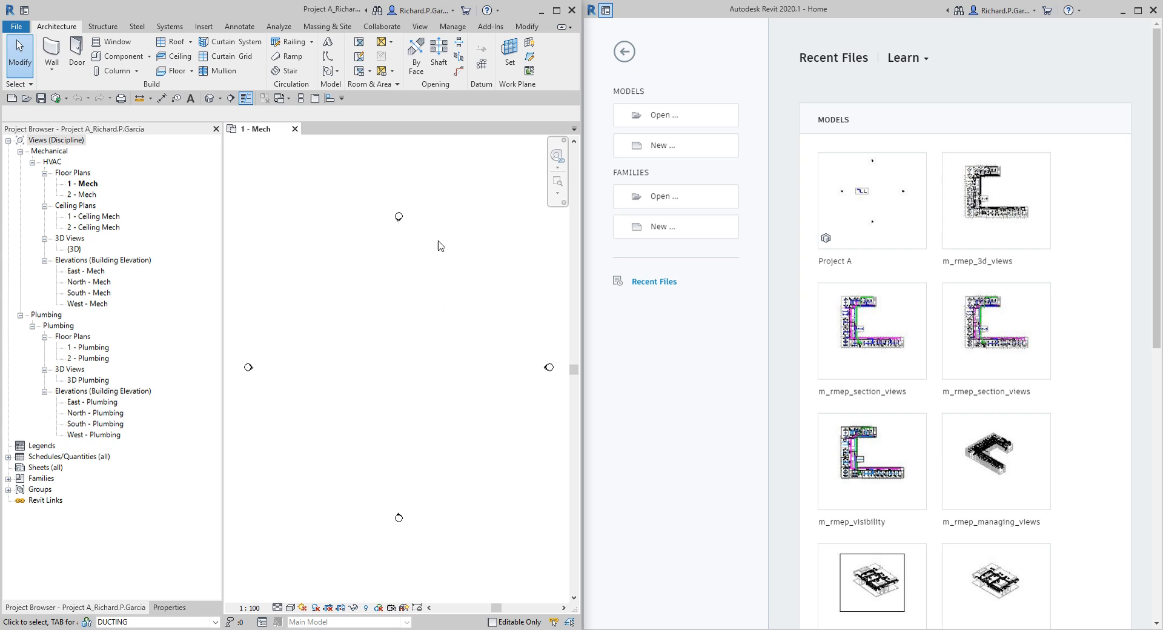
# Save the first session's local copy as Project_Ducting.rvt in the Documents folder, replacing the existing file.
pyautogui.click(844, 9)
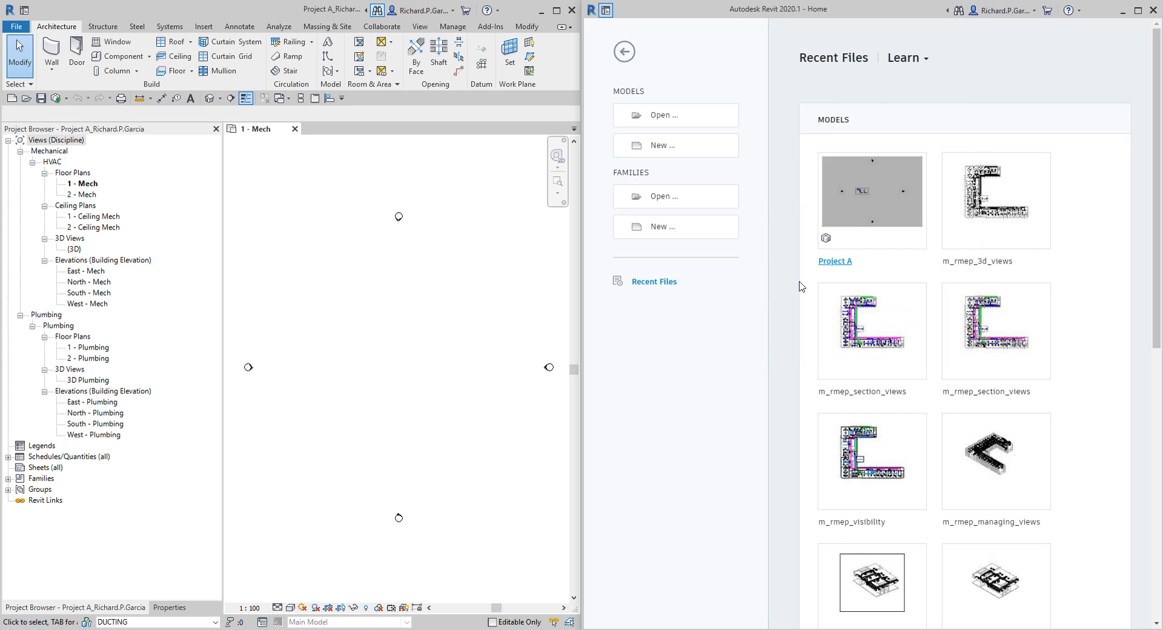
pyautogui.click(338, 315)
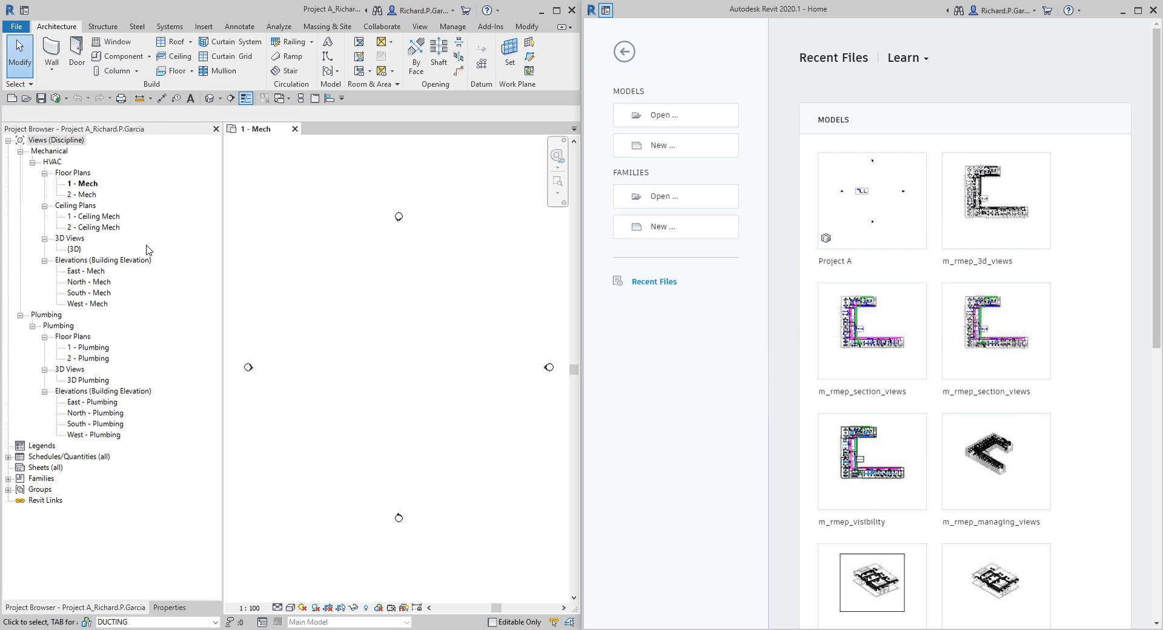
pyautogui.click(20, 28)
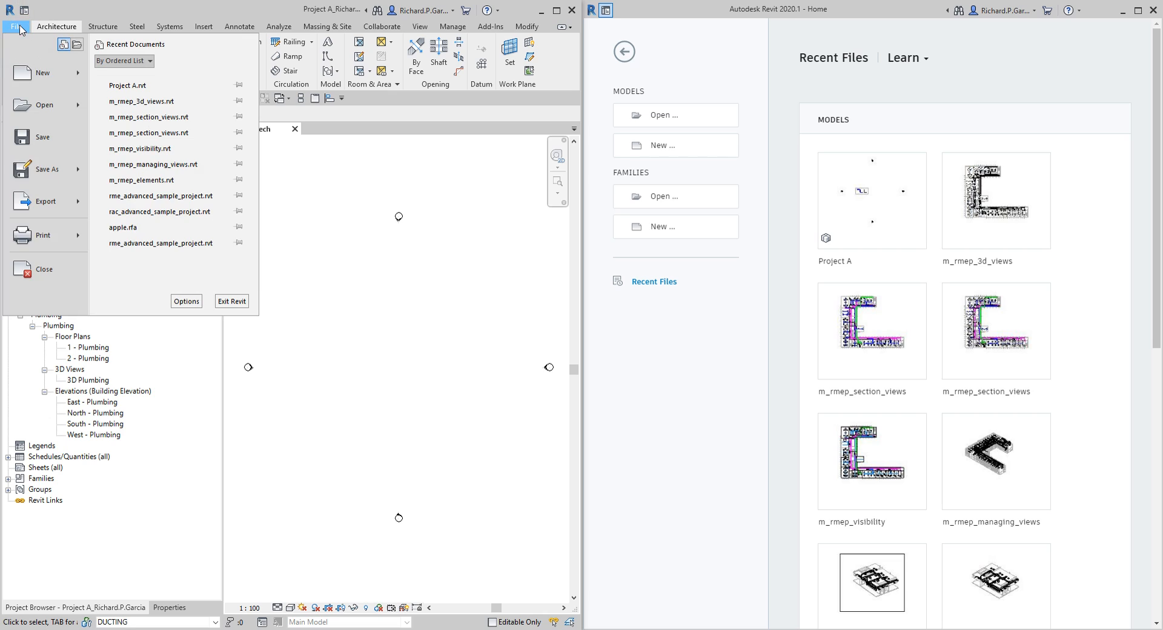
pyautogui.moveTo(53, 170)
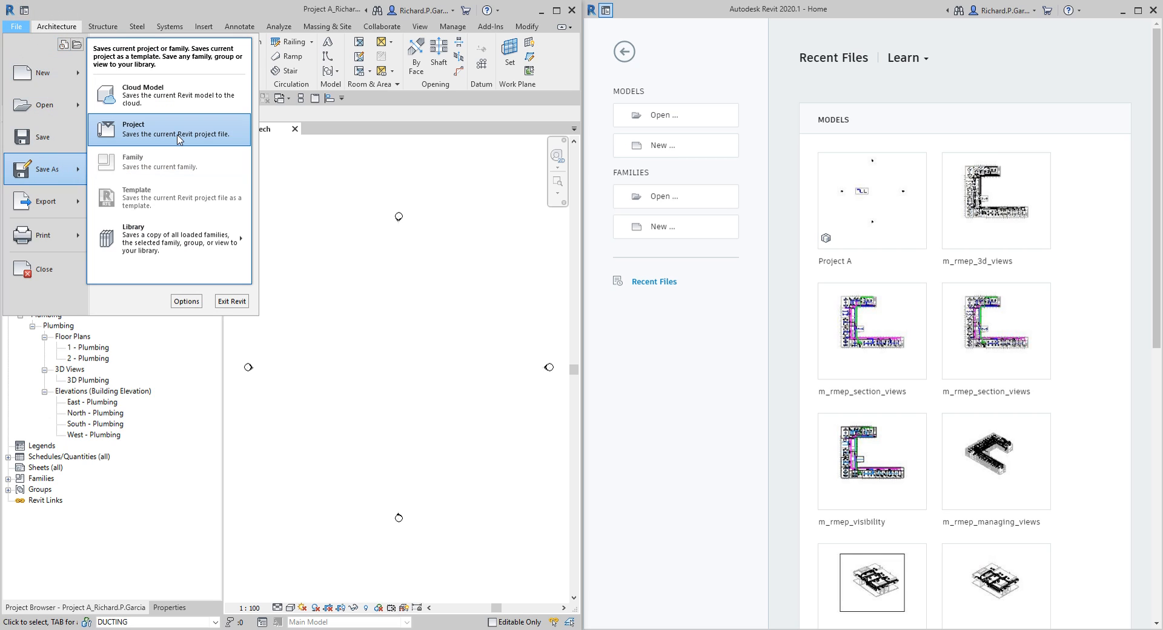
pyautogui.click(124, 124)
pyautogui.moveTo(465, 140); pyautogui.dragTo(250, 141)
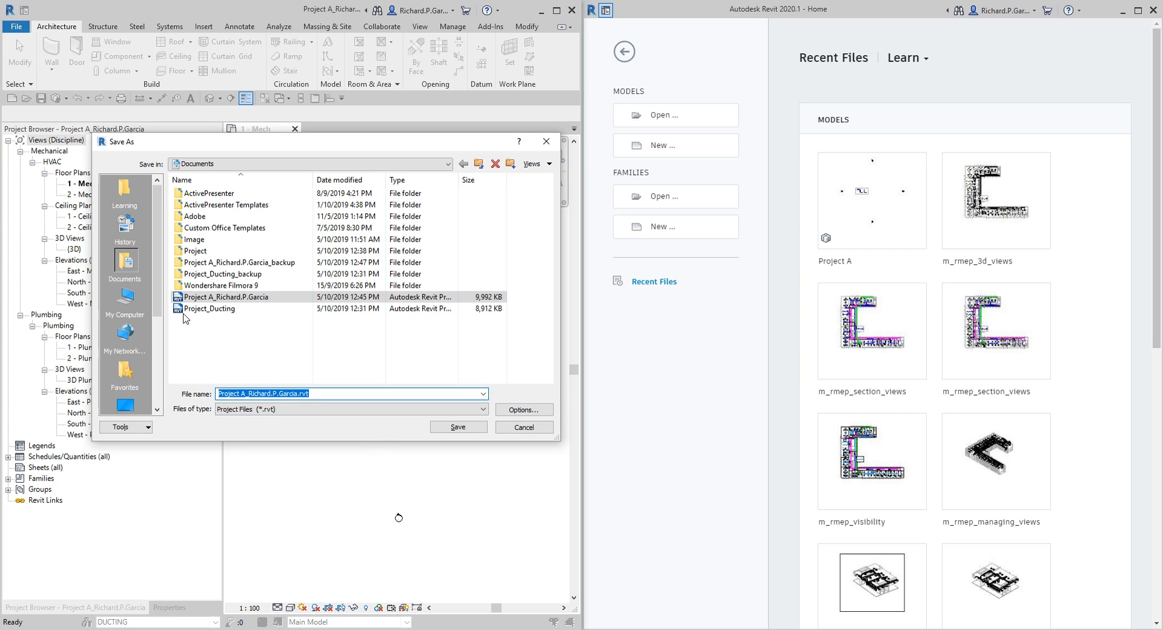
pyautogui.click(182, 310)
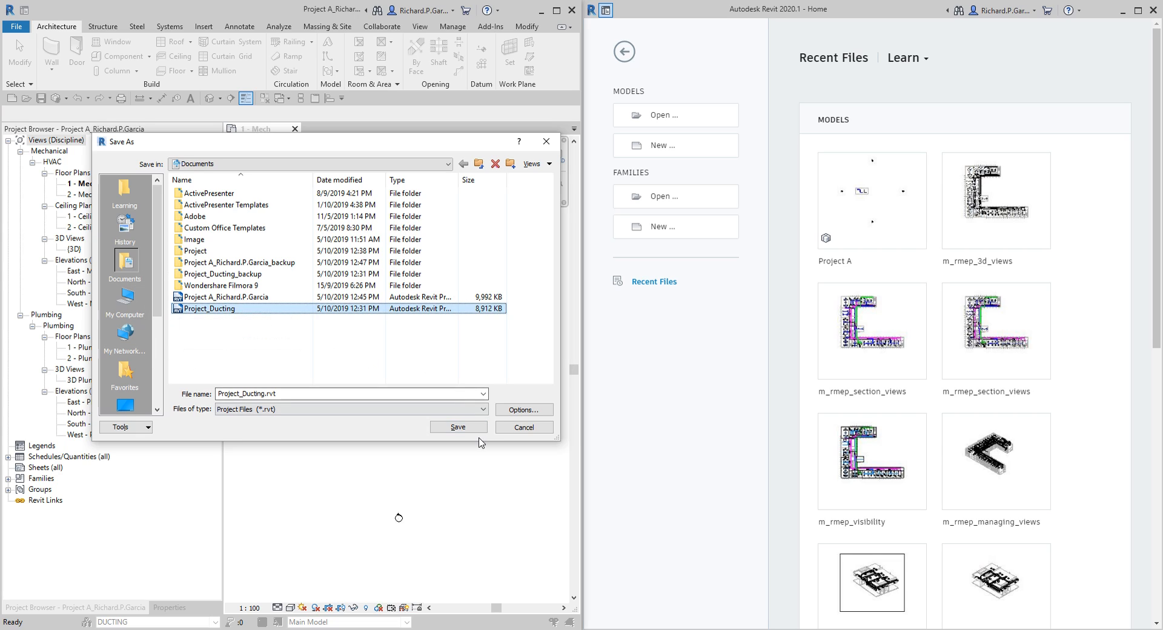
pyautogui.click(451, 428)
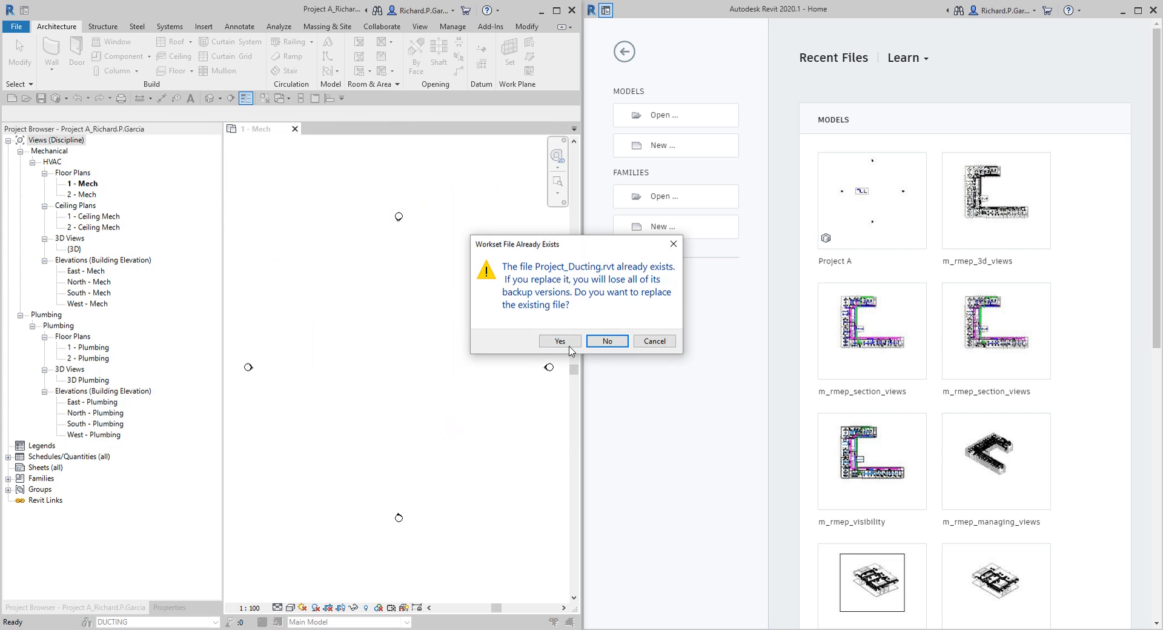
pyautogui.click(555, 342)
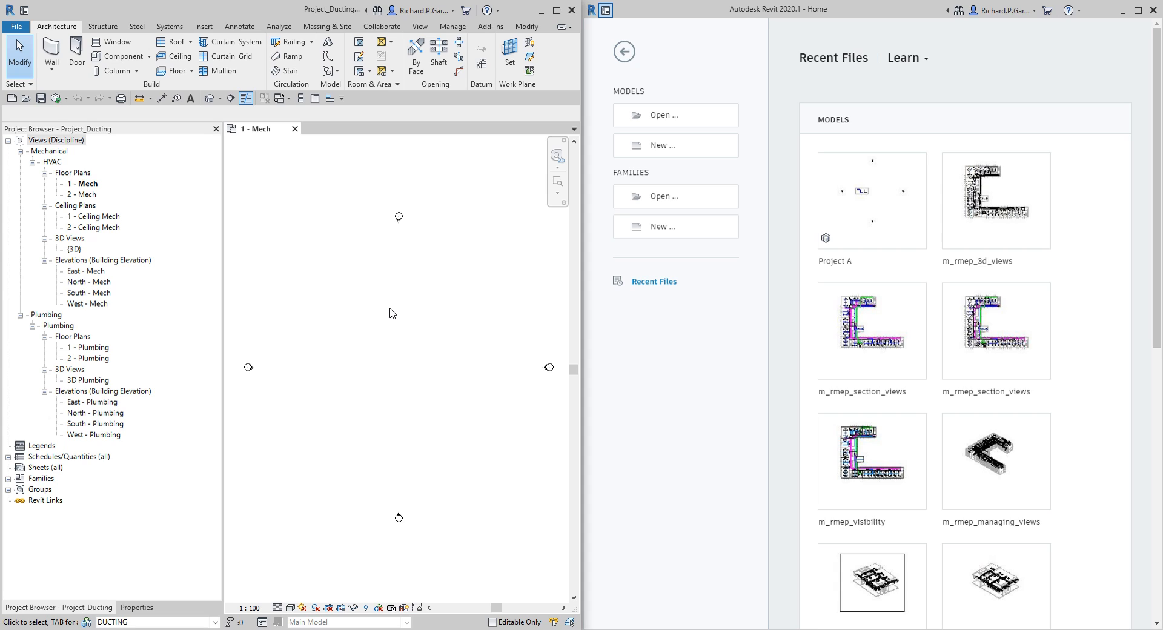
# In the second session, open Project A.rvt from the Project folder with Create New Local enabled, overwriting the existing local copy.
pyautogui.click(401, 344)
pyautogui.click(854, 9)
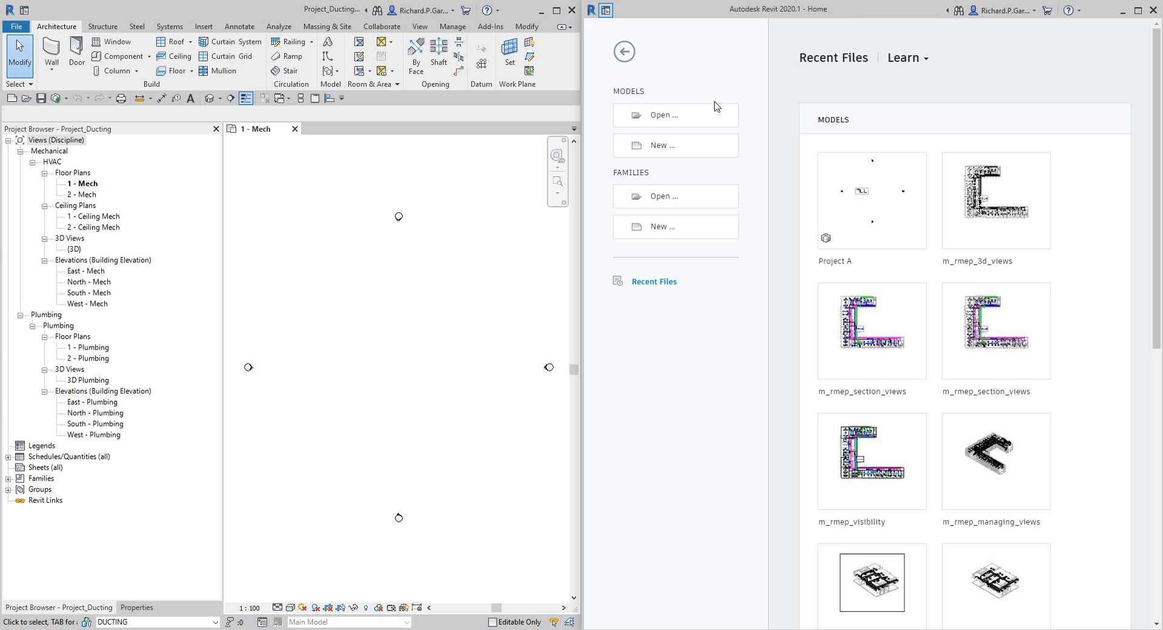
pyautogui.click(680, 117)
pyautogui.click(680, 117)
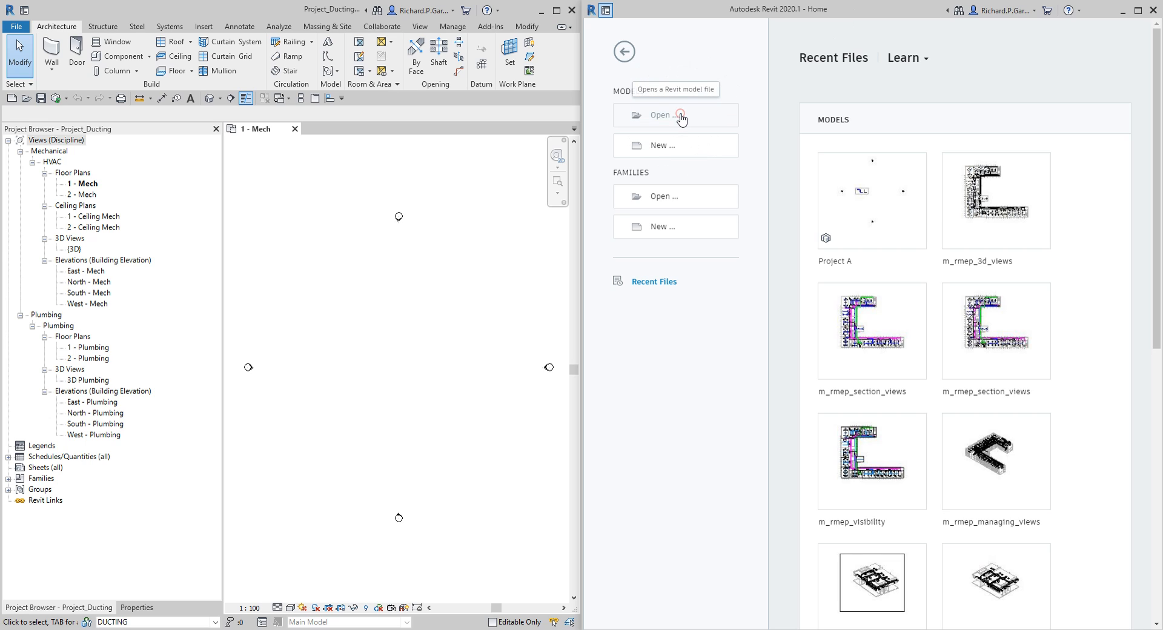
pyautogui.moveTo(361, 85); pyautogui.dragTo(895, 68)
pyautogui.doubleClick(782, 176)
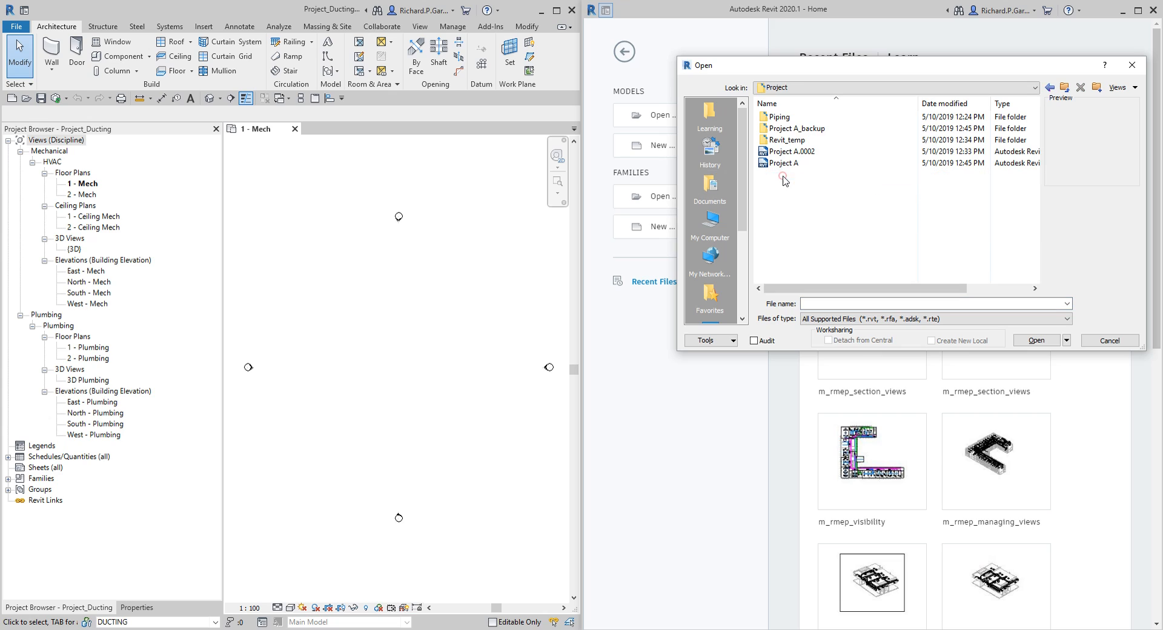
pyautogui.click(764, 166)
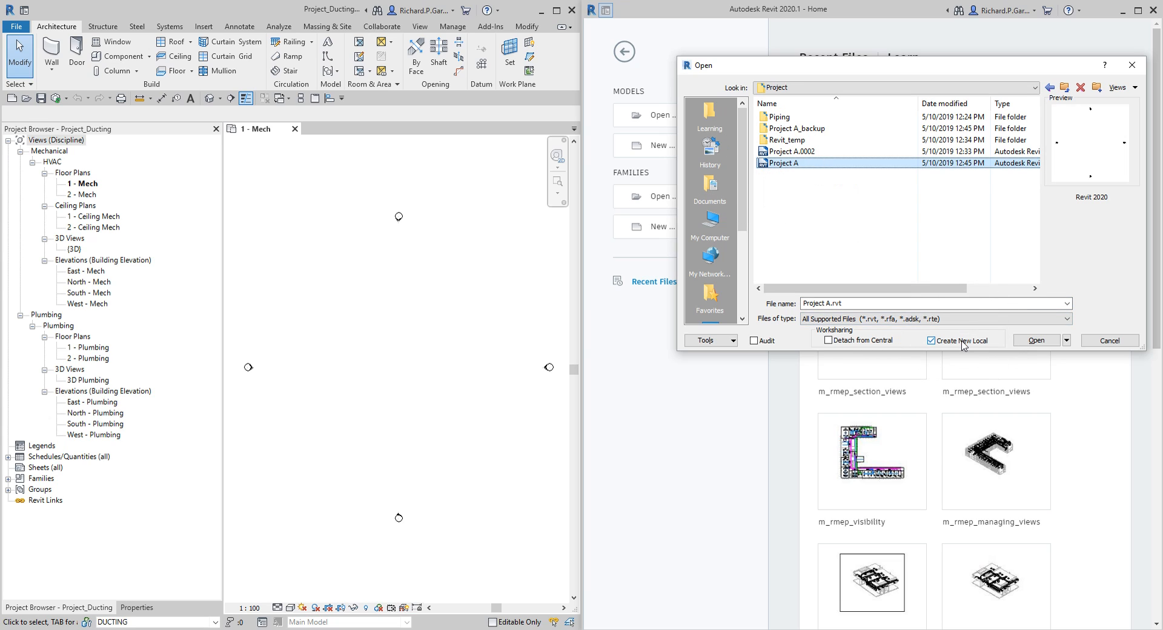
pyautogui.click(1036, 341)
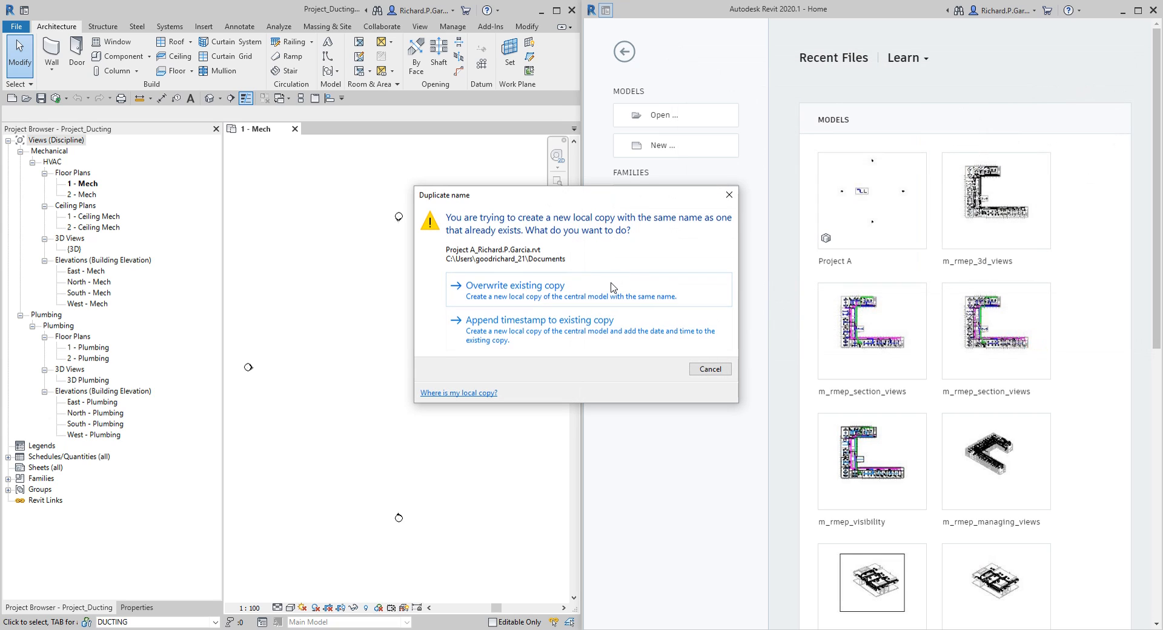
pyautogui.click(558, 291)
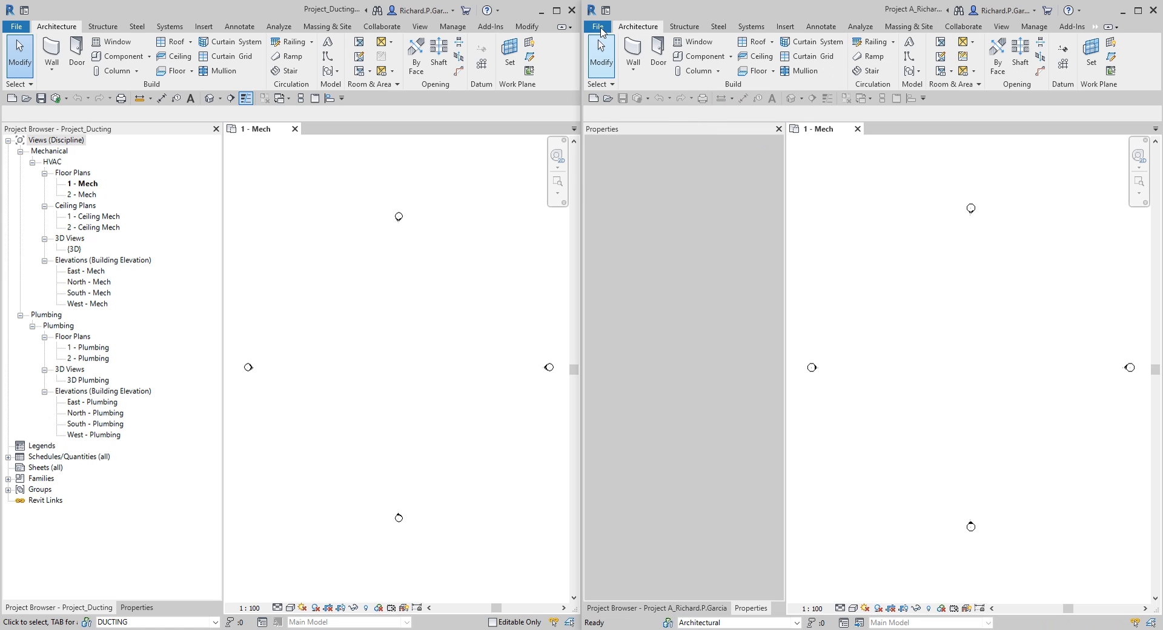
# Save the second session's local copy as Project_Piping.rvt in the Documents folder.
pyautogui.click(599, 27)
pyautogui.click(637, 175)
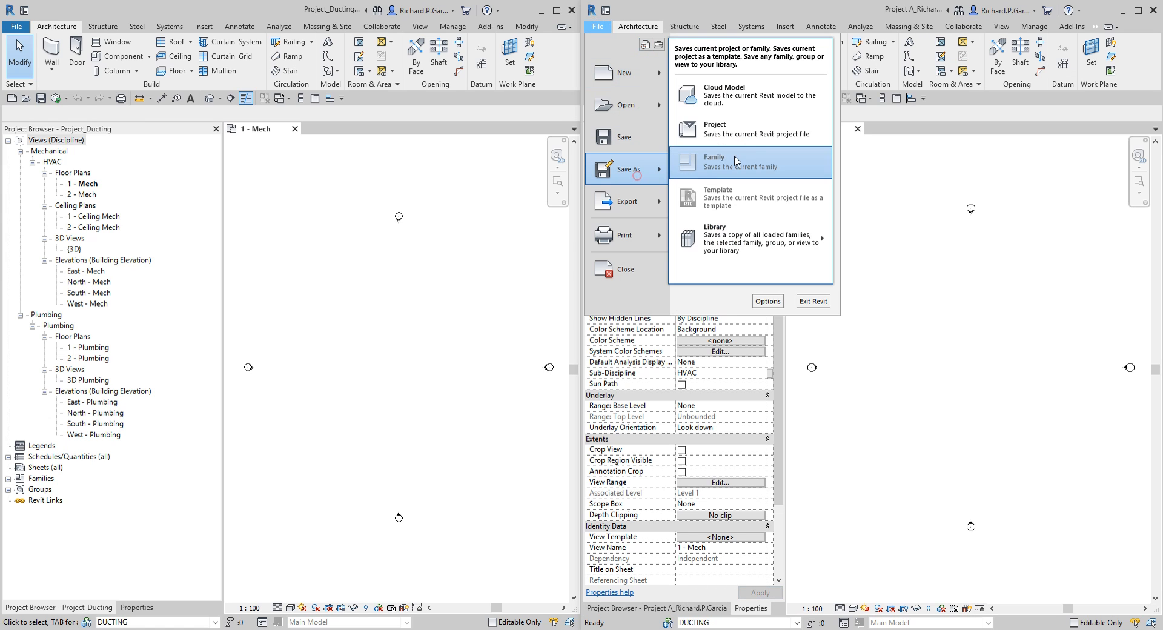
pyautogui.click(736, 130)
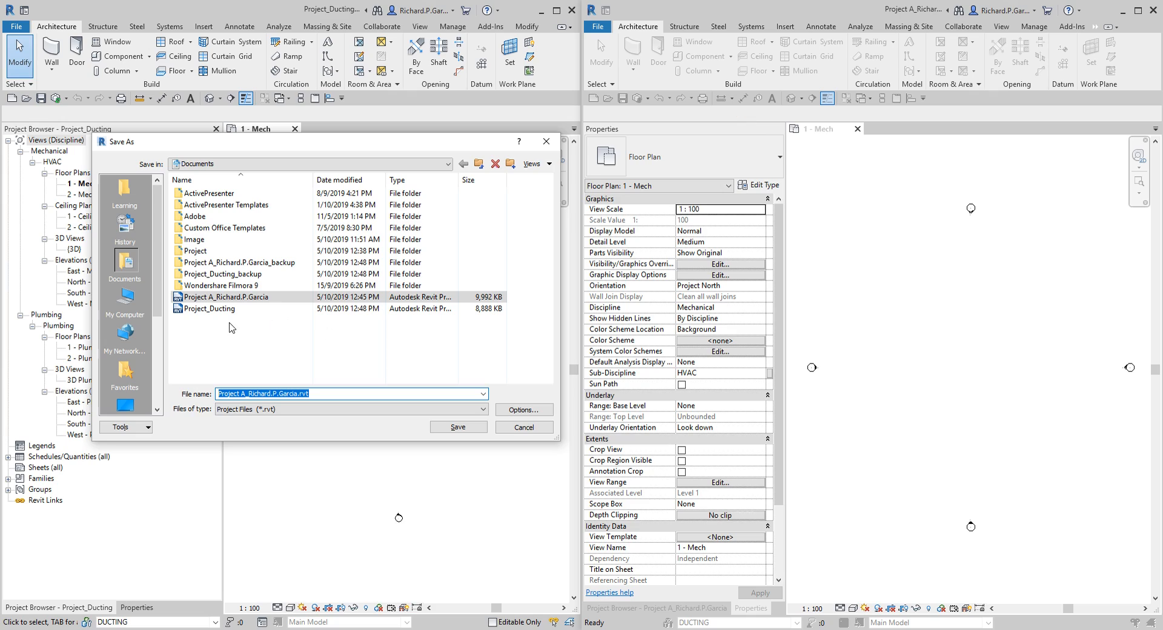
pyautogui.click(213, 309)
pyautogui.click(257, 392)
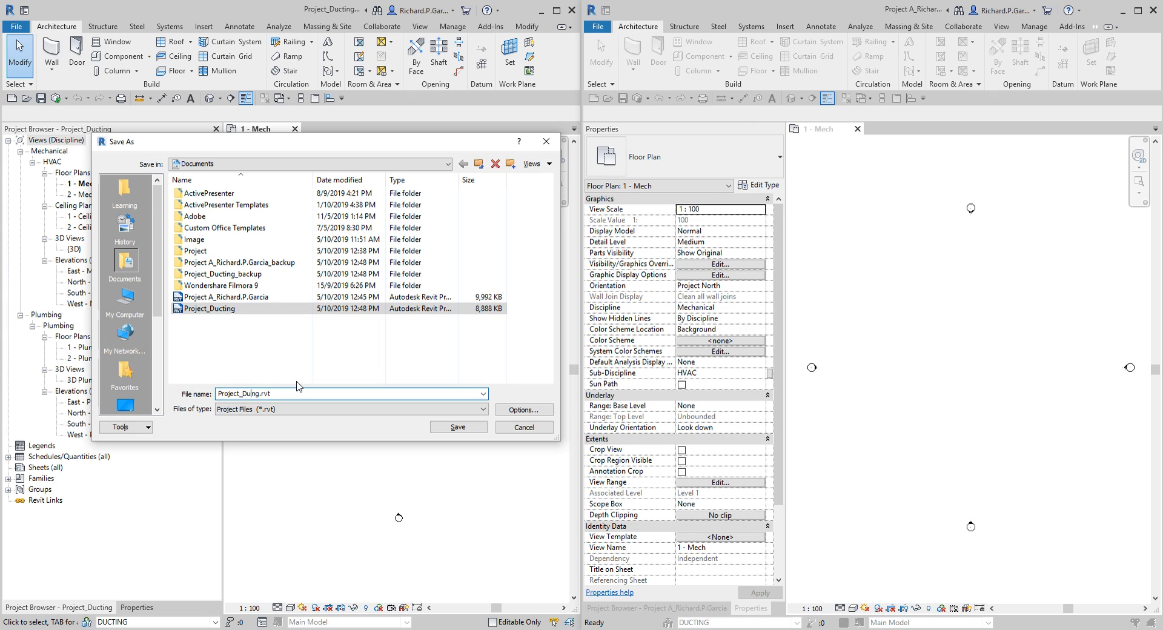
pyautogui.write('pIPING')
pyautogui.click(459, 427)
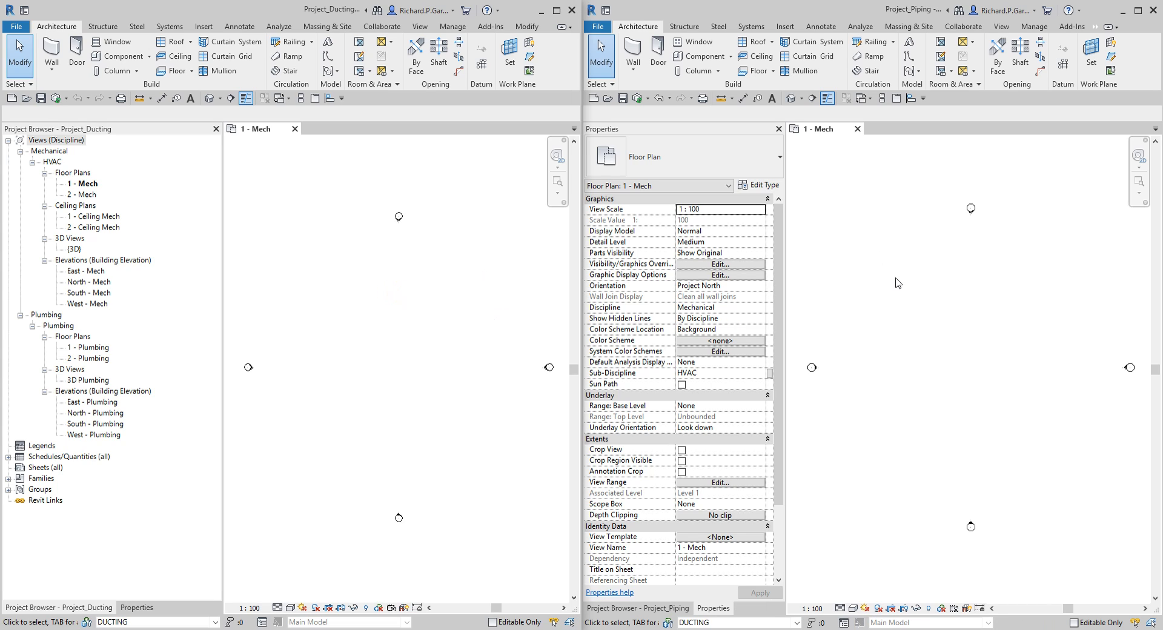
pyautogui.press('ctrl')
pyautogui.click(1041, 333)
pyautogui.click(397, 314)
pyautogui.press('ctrl')
pyautogui.click(381, 27)
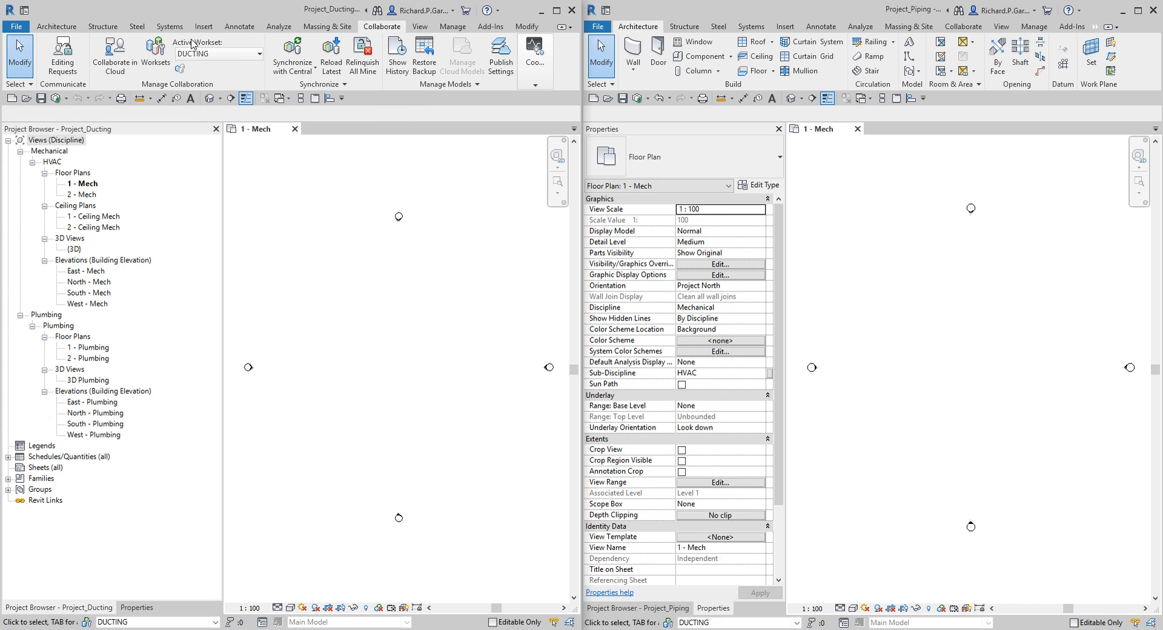
# Draw a stepped five-segment 300 x 300 mm duct run at 2750 mm middle elevation in Project_Ducting's 1 - Mech plan.
pyautogui.click(170, 26)
pyautogui.press('ctrl')
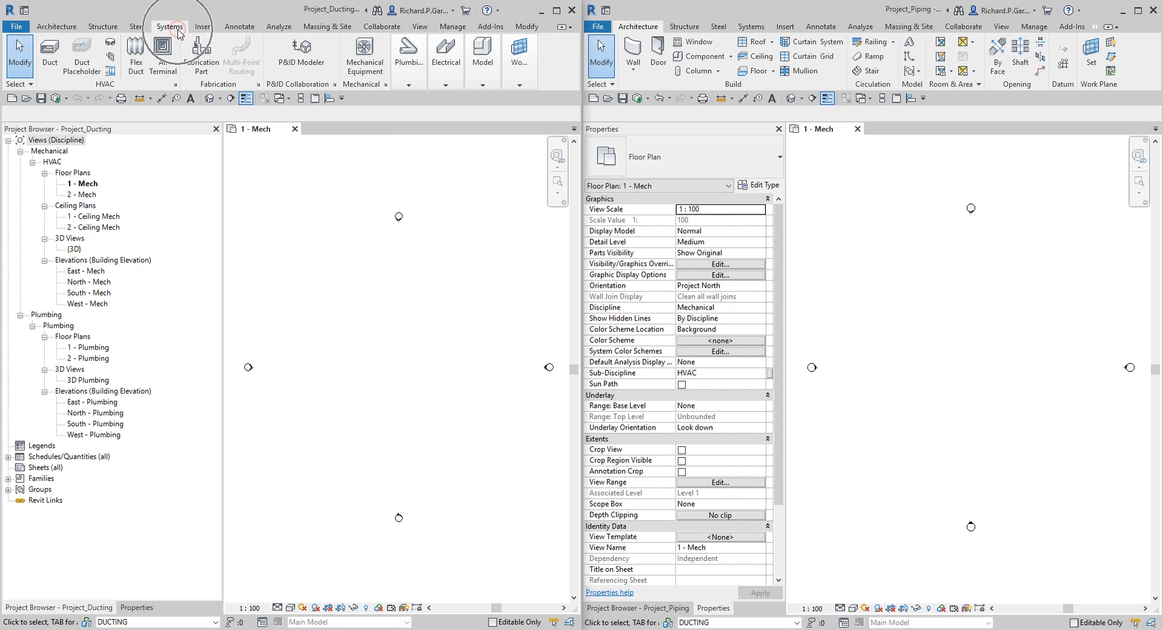
pyautogui.press('ctrl')
pyautogui.click(49, 61)
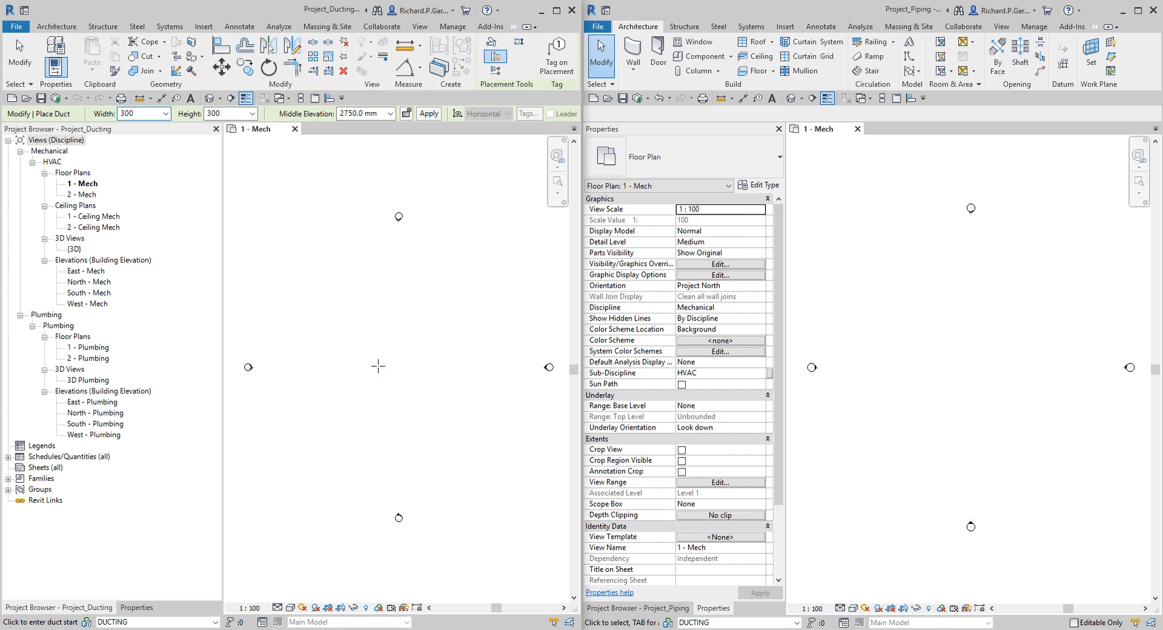
pyautogui.scroll(3, 358, 365)
pyautogui.click(330, 229)
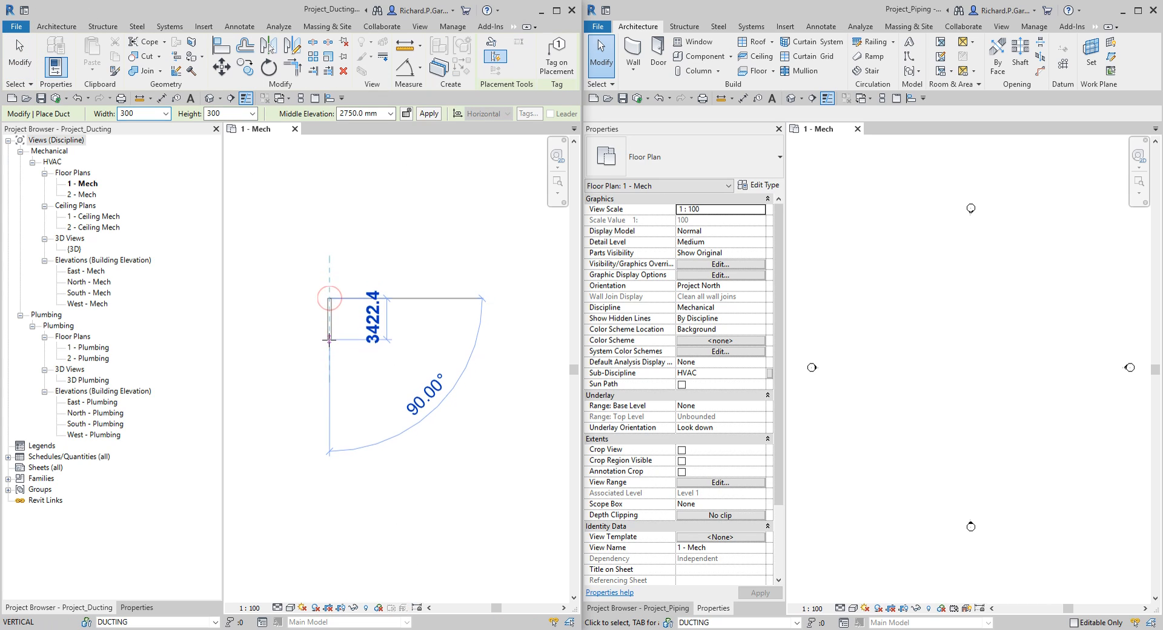
pyautogui.click(363, 331)
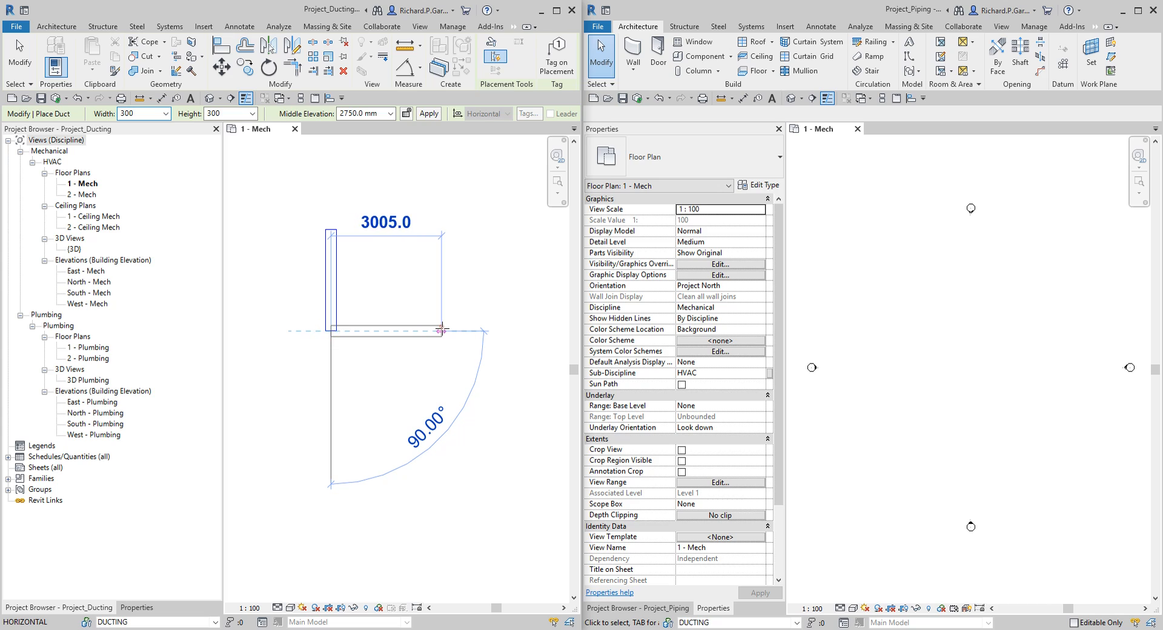
pyautogui.click(441, 332)
pyautogui.click(441, 427)
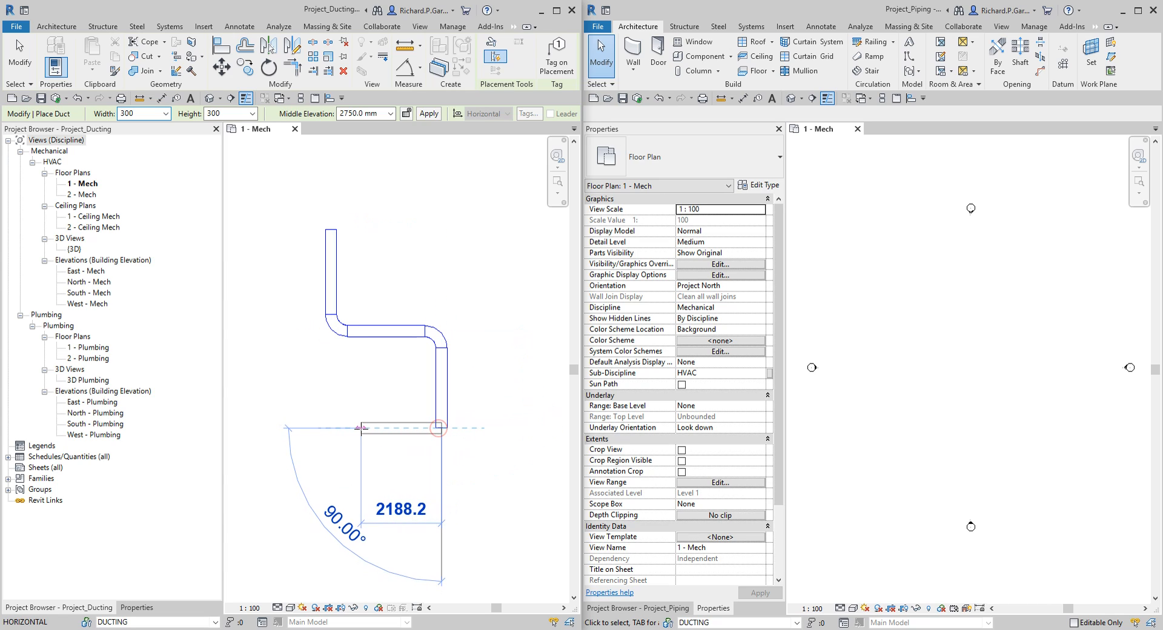
pyautogui.click(362, 428)
pyautogui.click(359, 515)
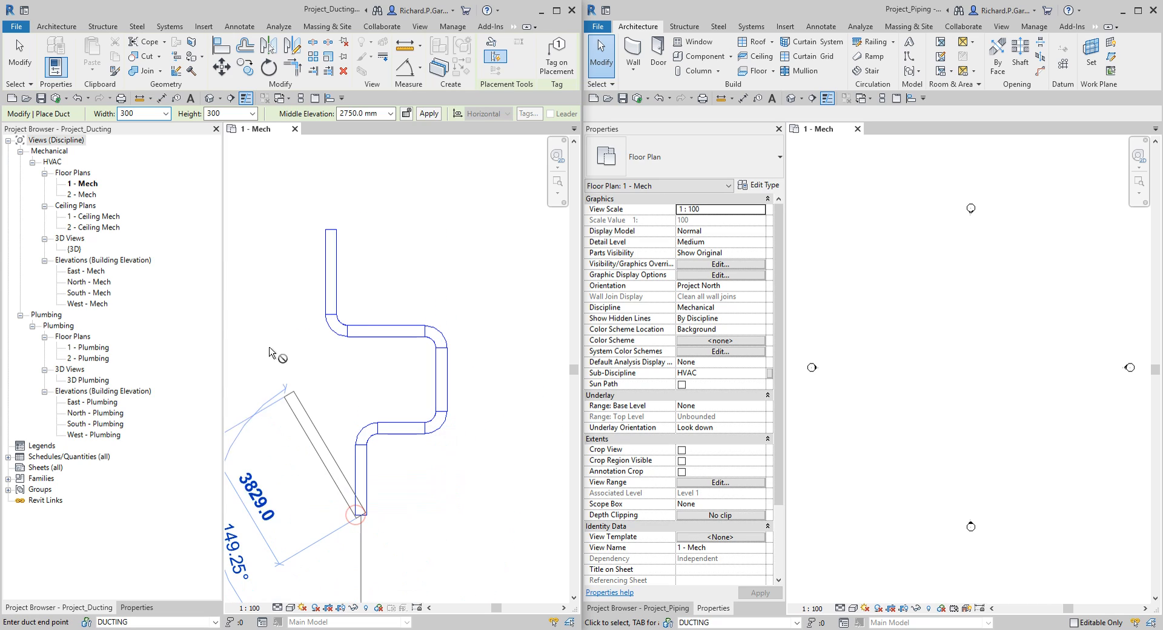
pyautogui.click(17, 53)
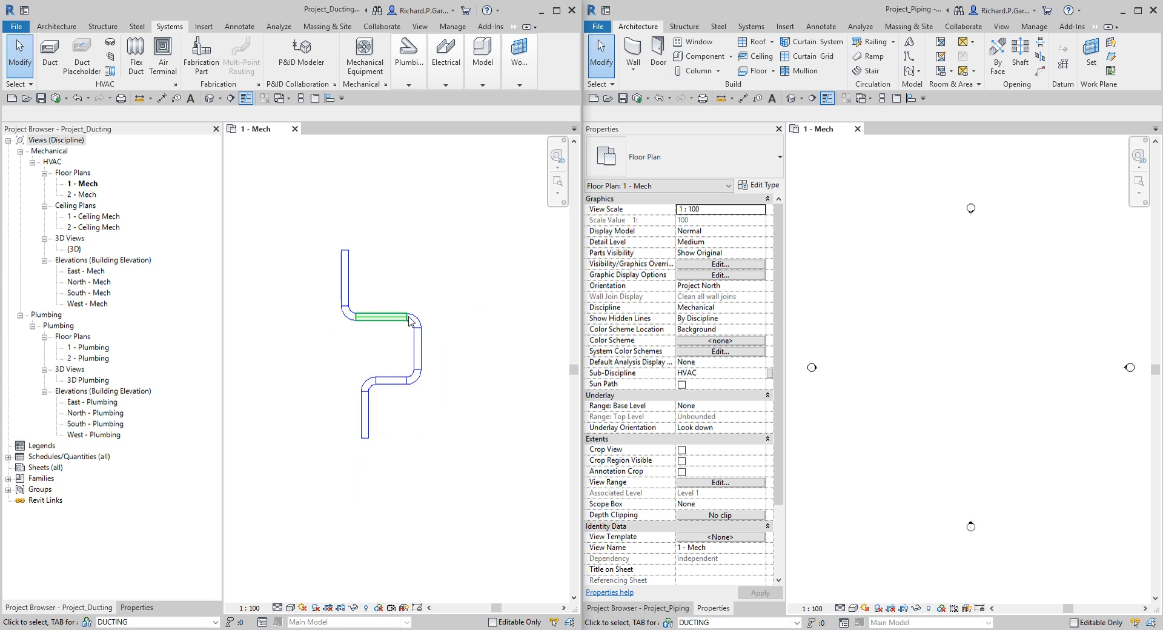
pyautogui.scroll(-3, 403, 286)
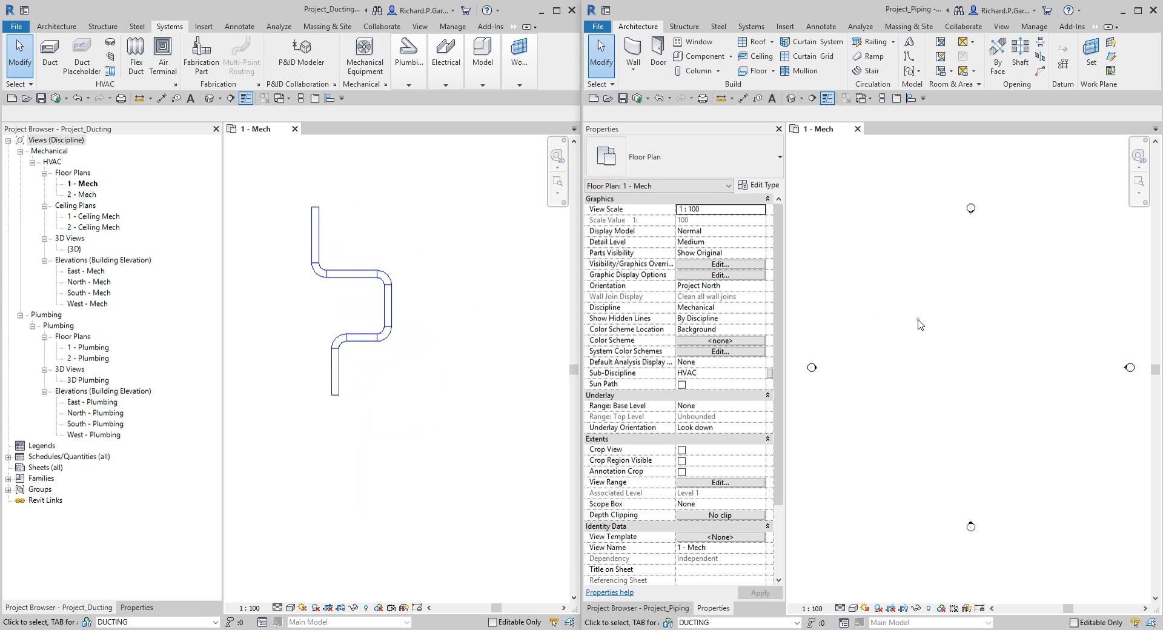
# Draw a stepped four-segment 150 mm diameter pipe run at 2750 mm middle elevation in Project_Piping's 1 - Mech plan.
pyautogui.moveTo(972, 342); pyautogui.dragTo(951, 346, button='middle')
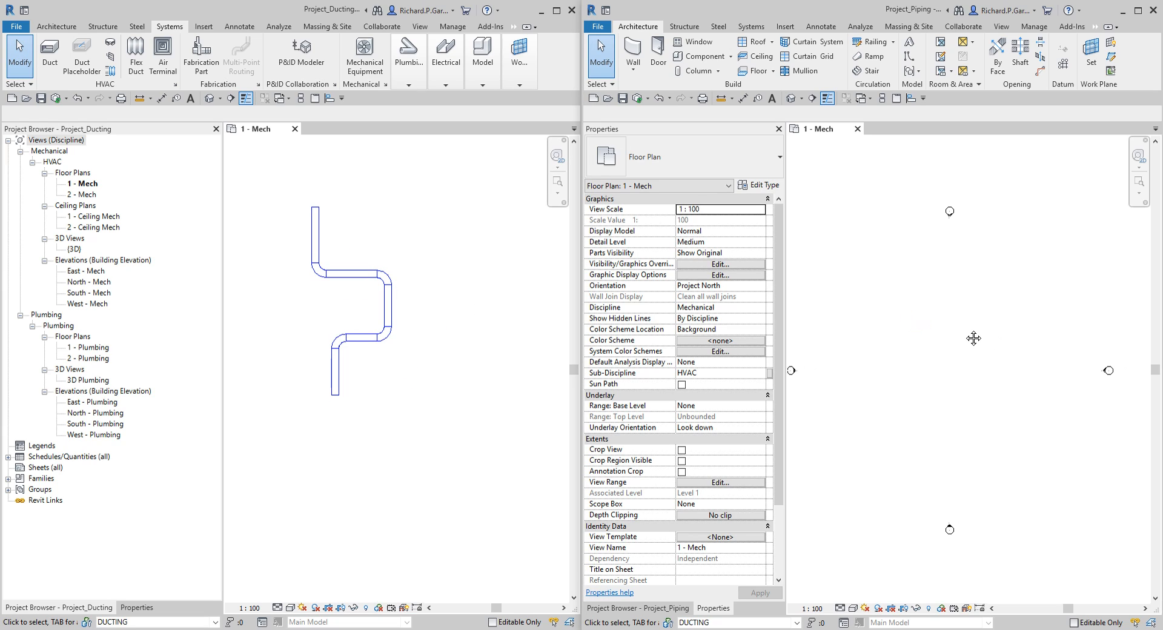
pyautogui.click(751, 26)
pyautogui.click(990, 51)
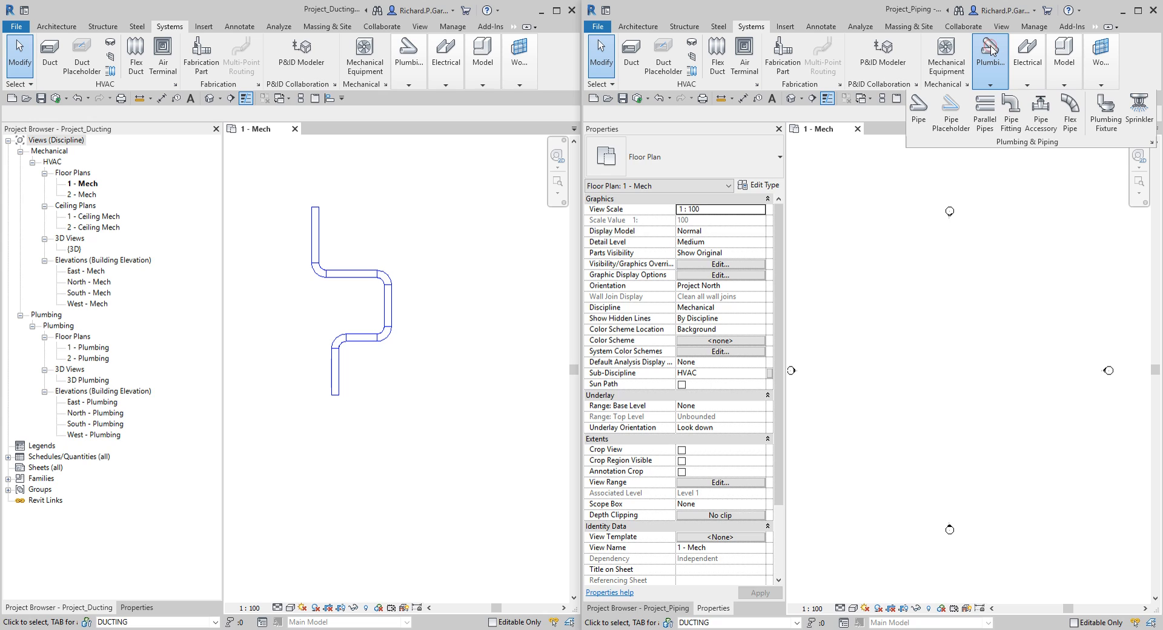
pyautogui.click(918, 106)
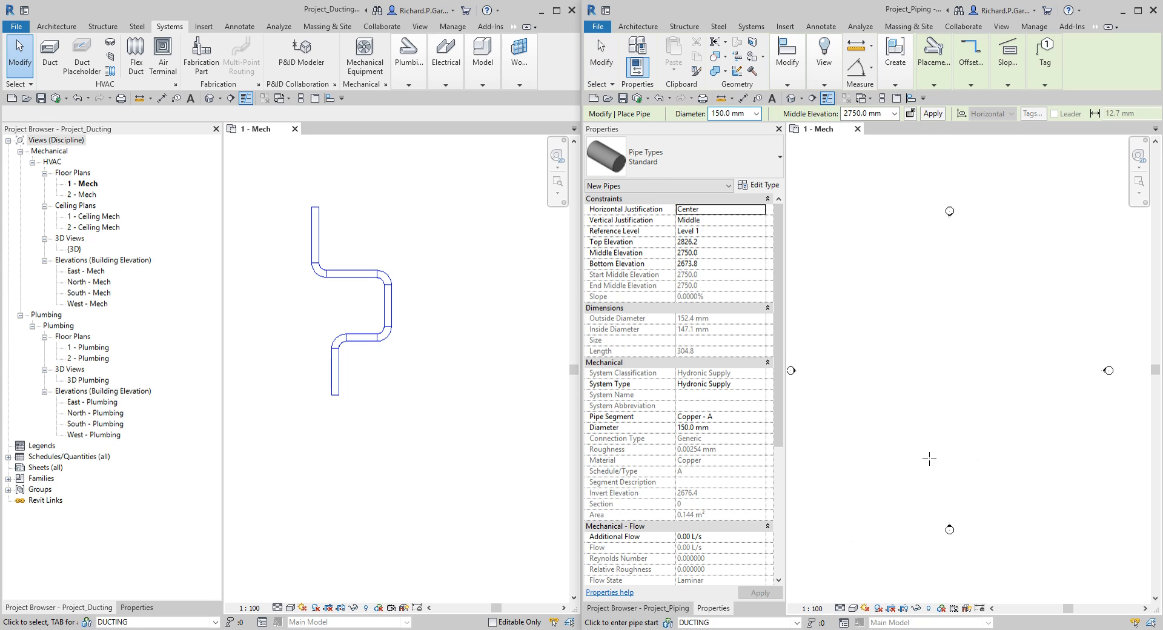
pyautogui.click(925, 446)
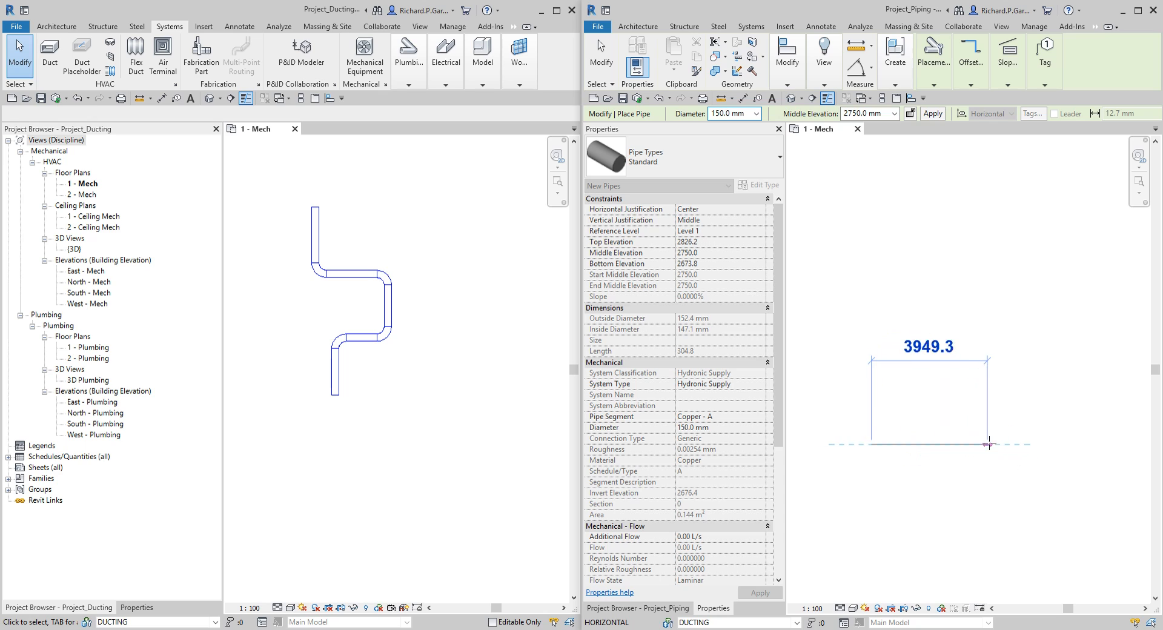
pyautogui.click(995, 444)
pyautogui.click(994, 514)
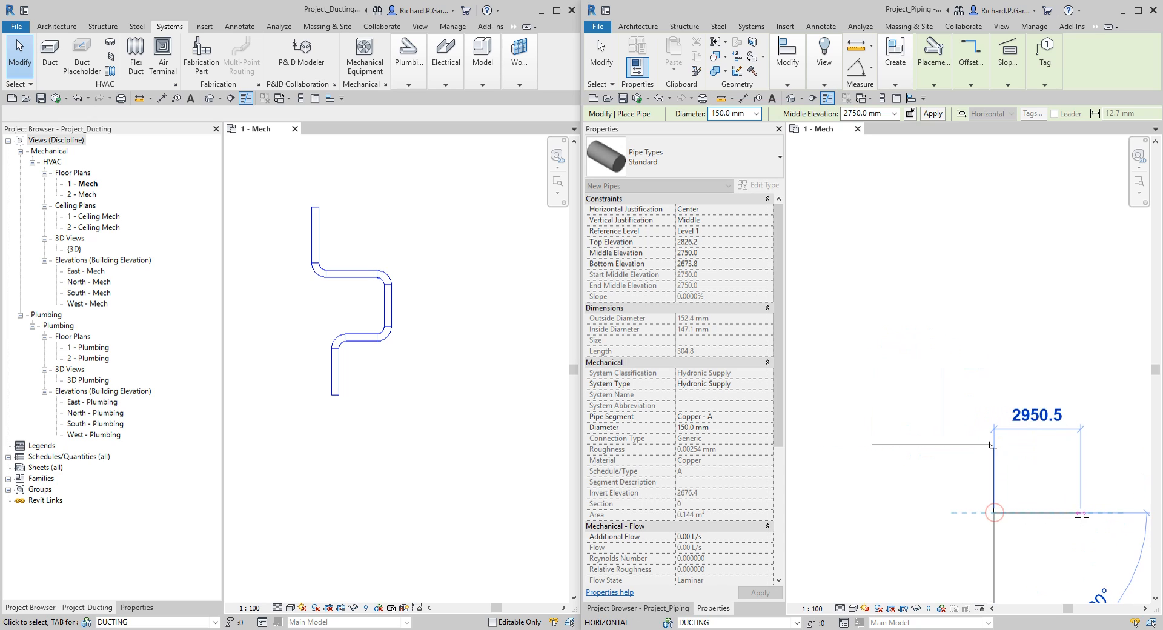
pyautogui.rightClick(1045, 422)
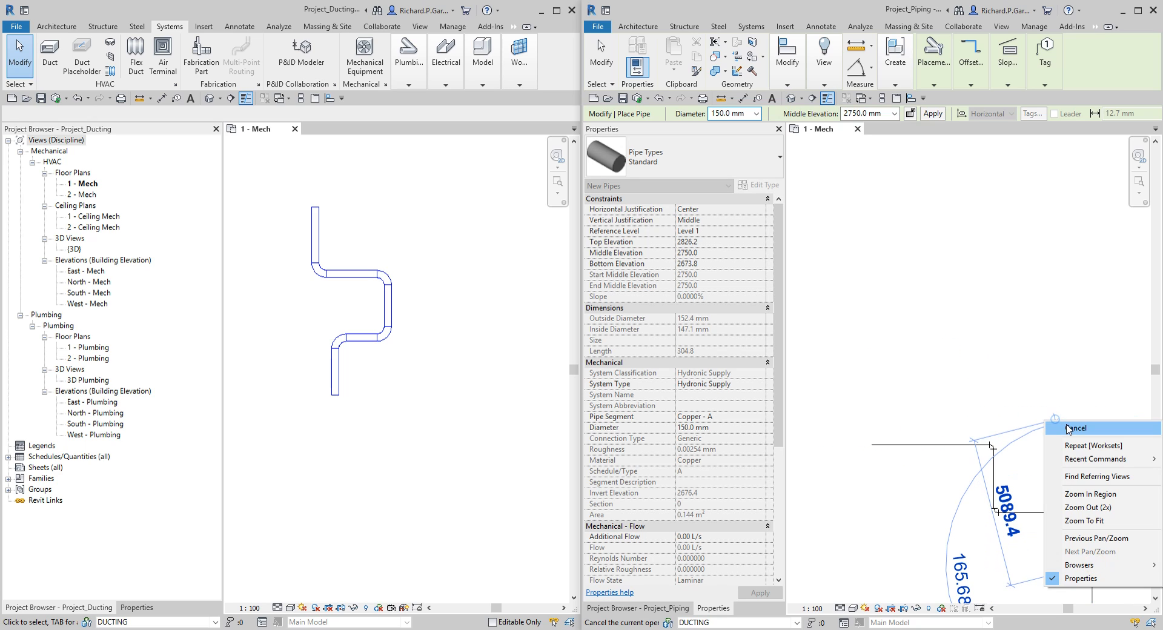
pyautogui.click(1067, 428)
pyautogui.rightClick(965, 265)
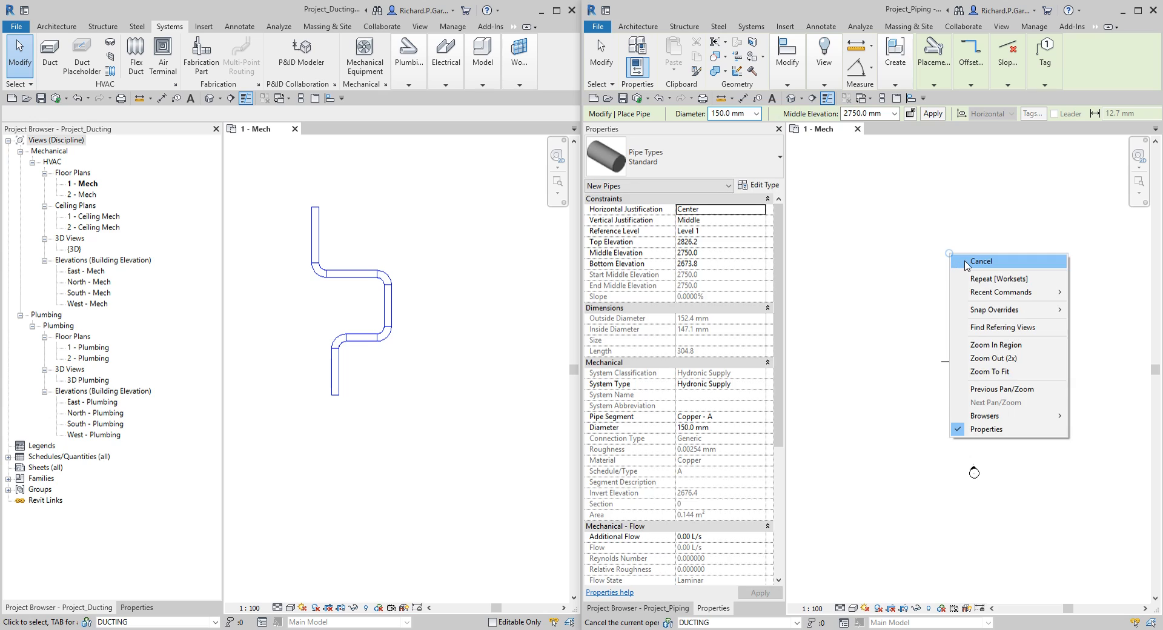
pyautogui.click(965, 265)
pyautogui.click(484, 242)
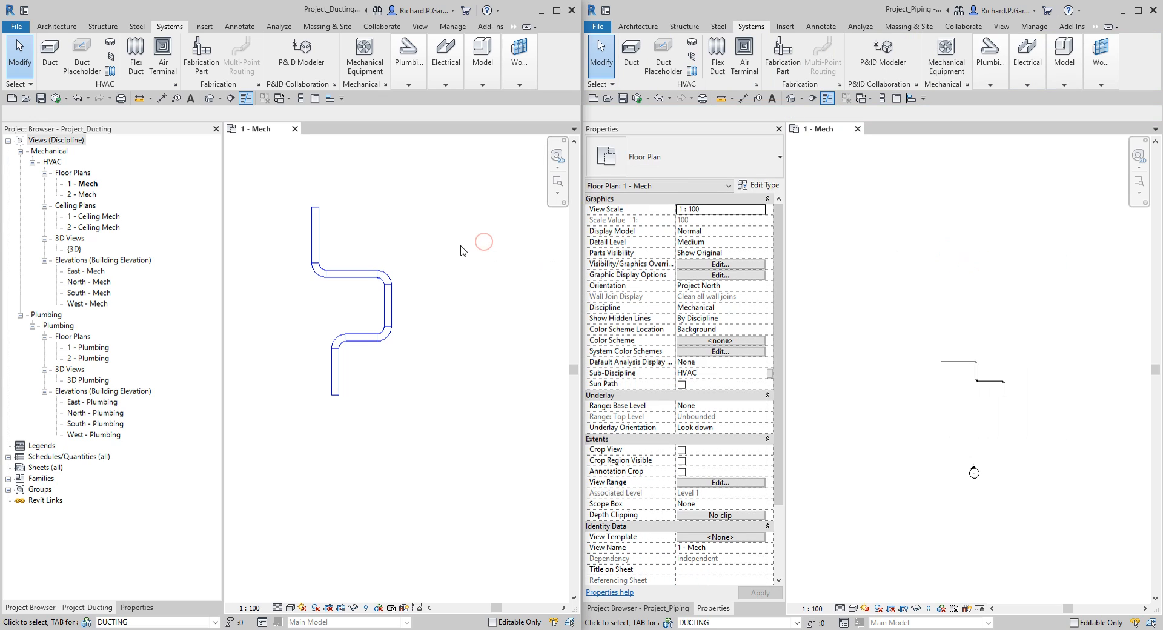
pyautogui.moveTo(380, 235); pyautogui.dragTo(389, 257, button='middle')
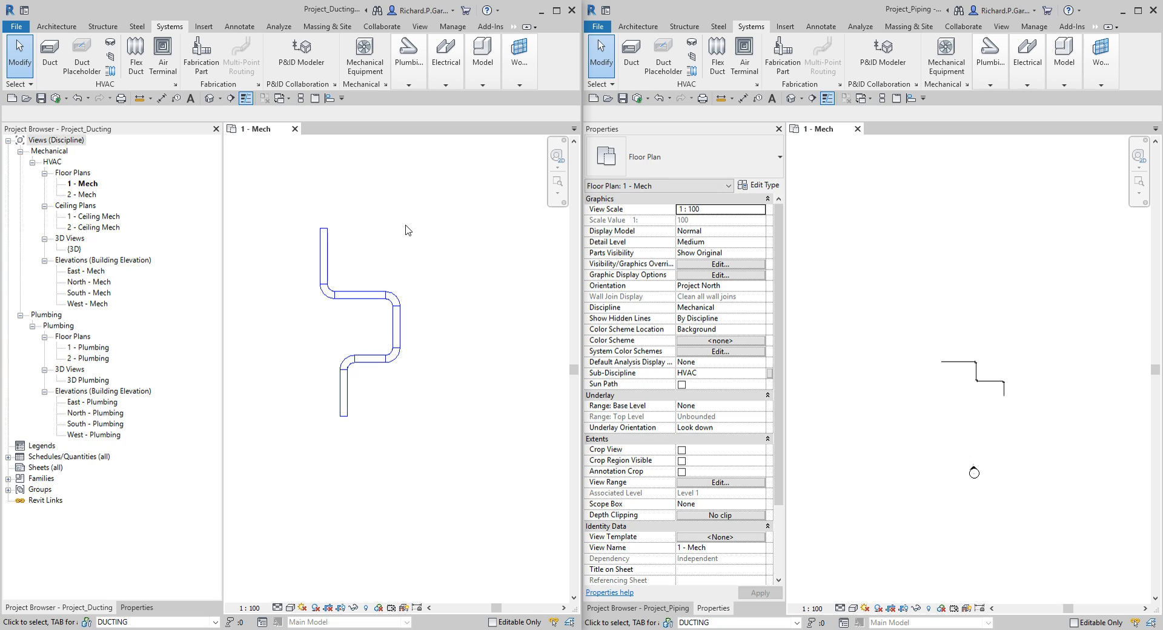
pyautogui.click(1025, 283)
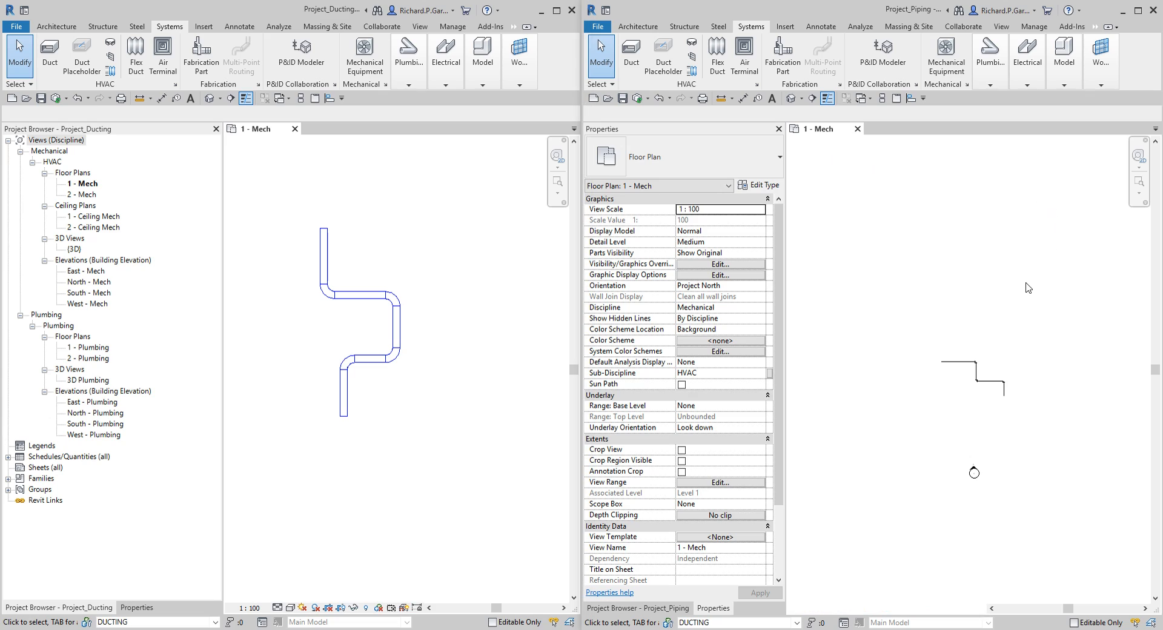
pyautogui.press('ctrl')
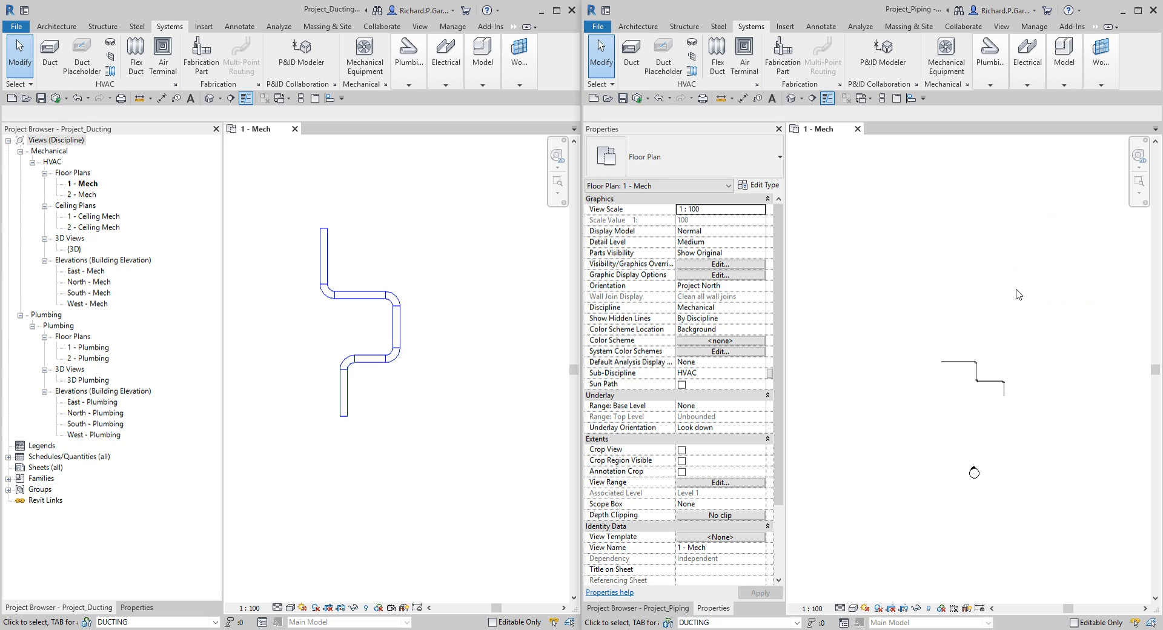
pyautogui.press('ctrl')
pyautogui.click(392, 245)
pyautogui.press('ctrl')
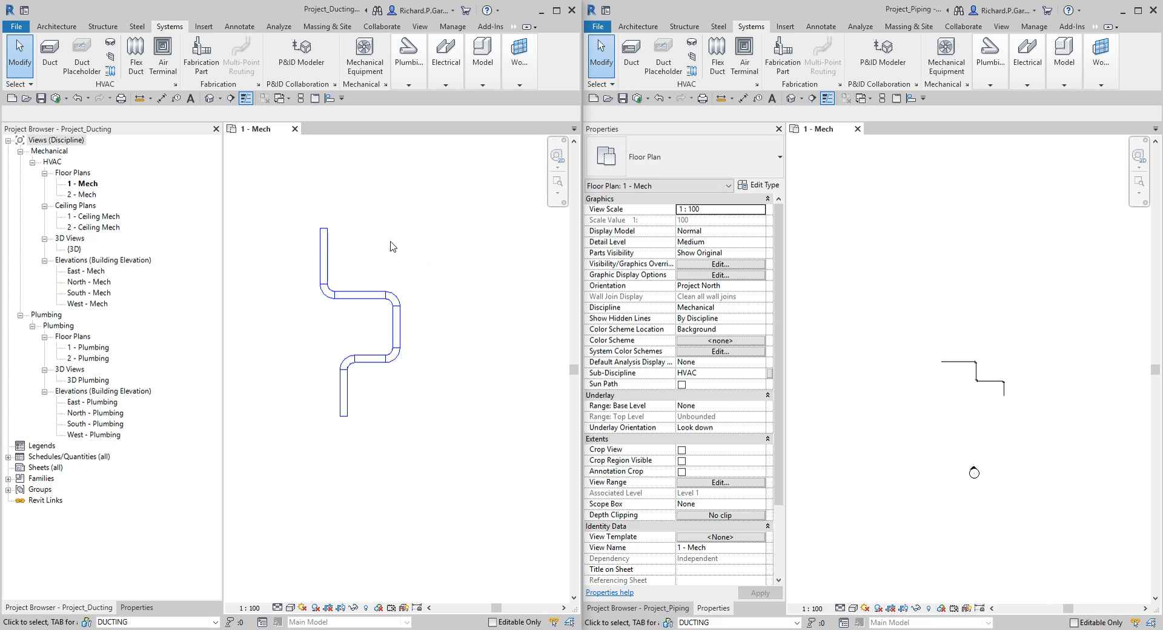
# Synchronize the Project_Ducting local copy with the central model Project A.rvt, relinquishing user-created worksets.
pyautogui.click(371, 27)
pyautogui.press('ctrl')
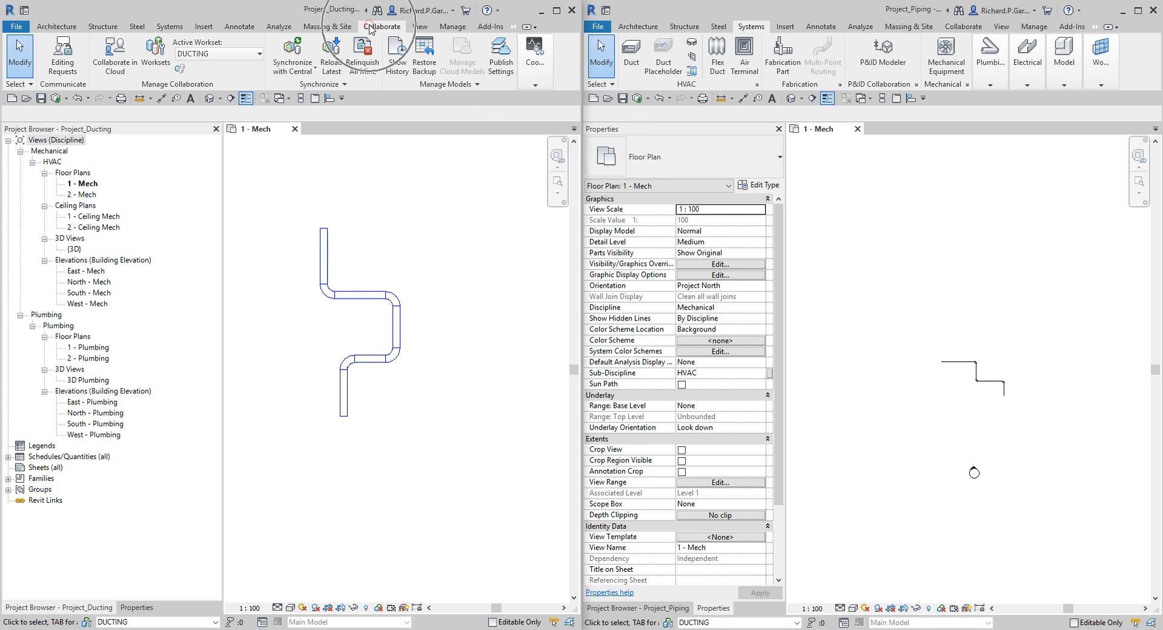
pyautogui.click(290, 72)
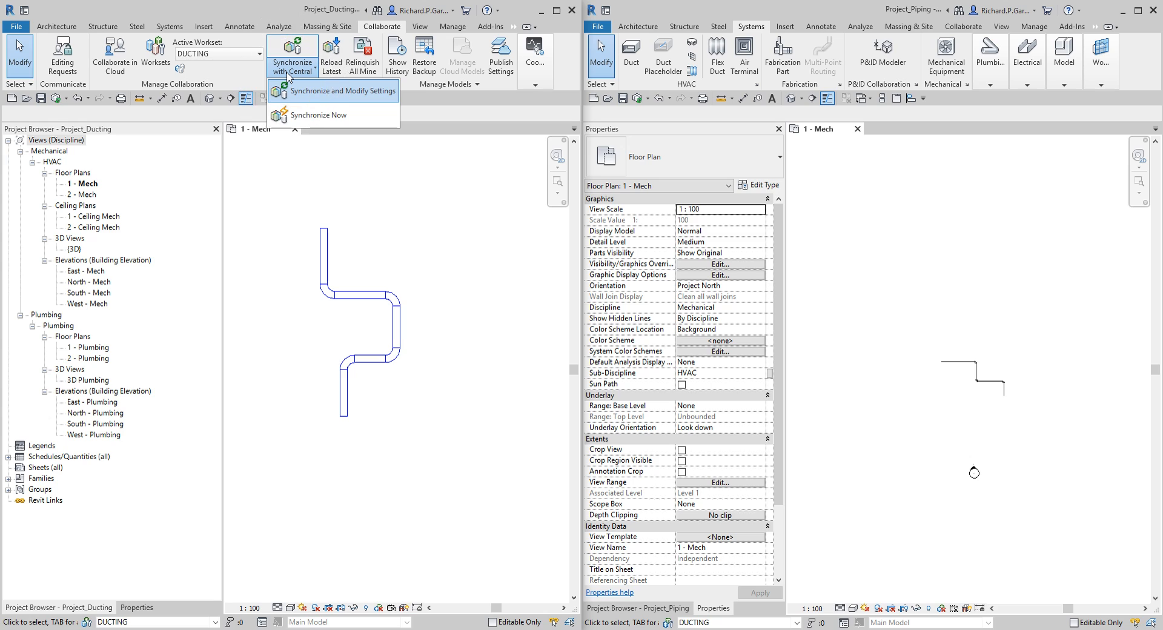
pyautogui.click(324, 92)
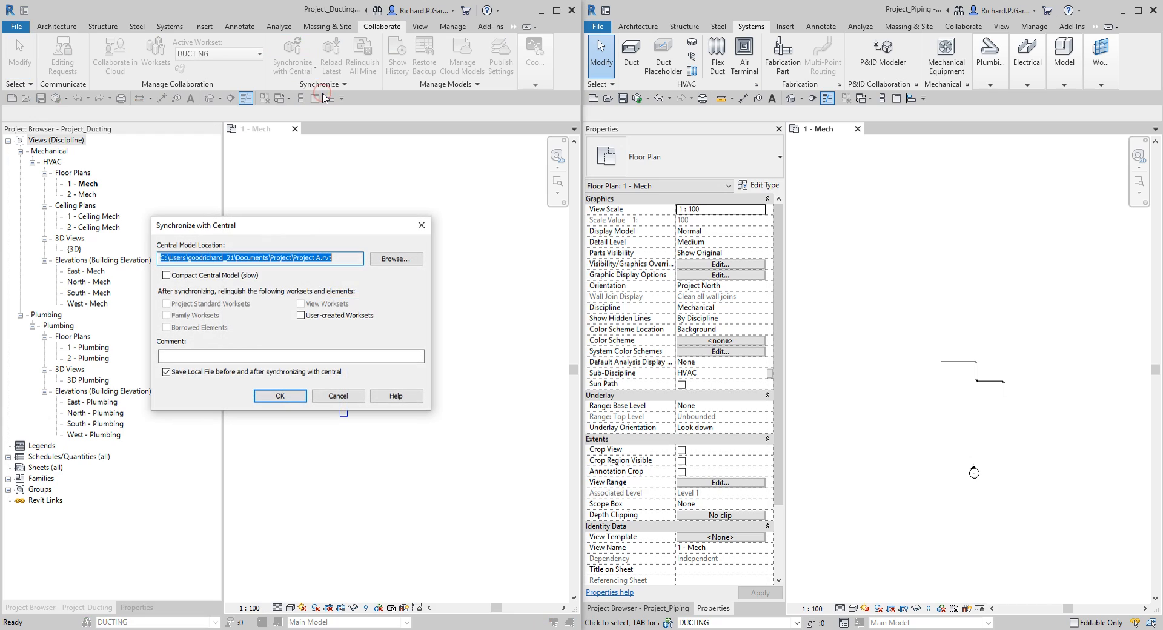
pyautogui.moveTo(259, 226); pyautogui.dragTo(286, 96)
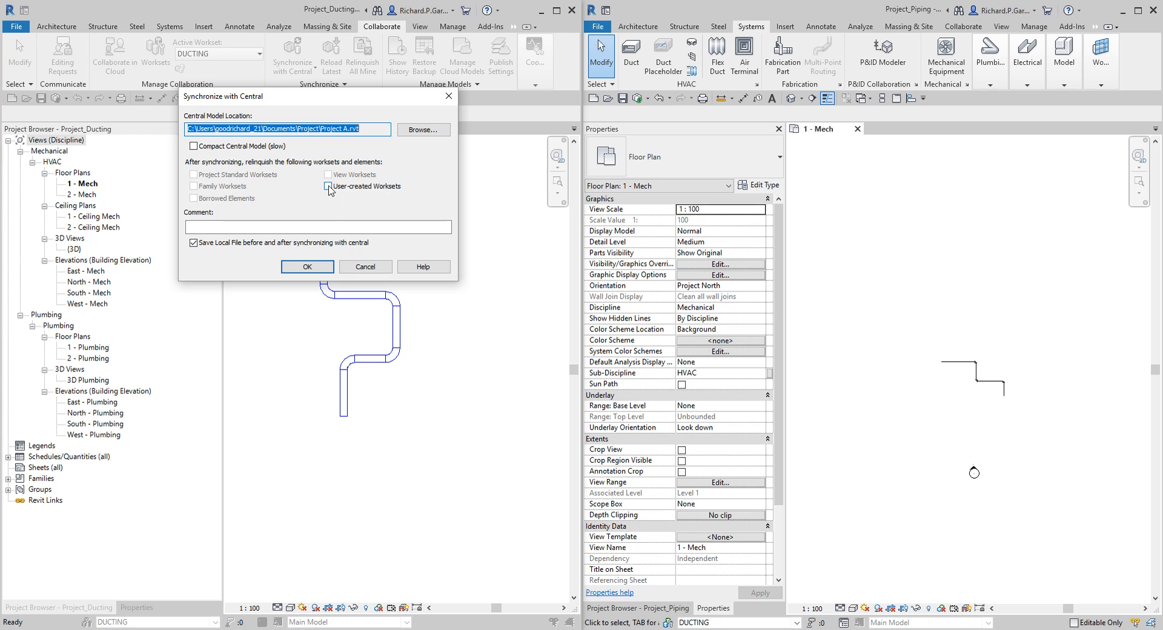
pyautogui.click(328, 188)
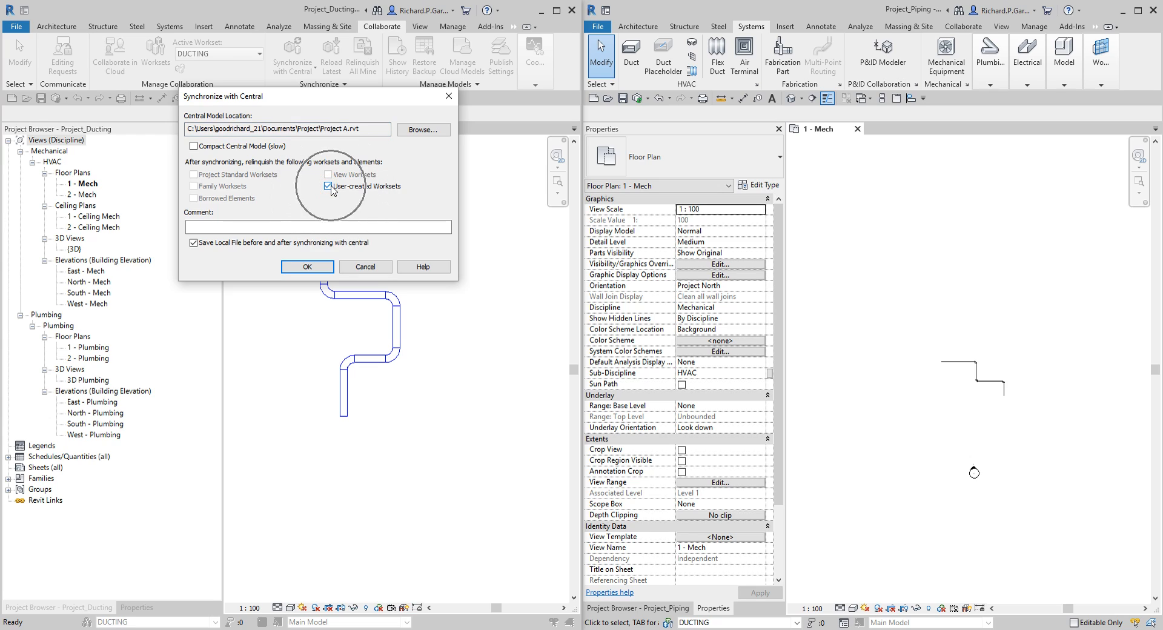
pyautogui.press('ctrl')
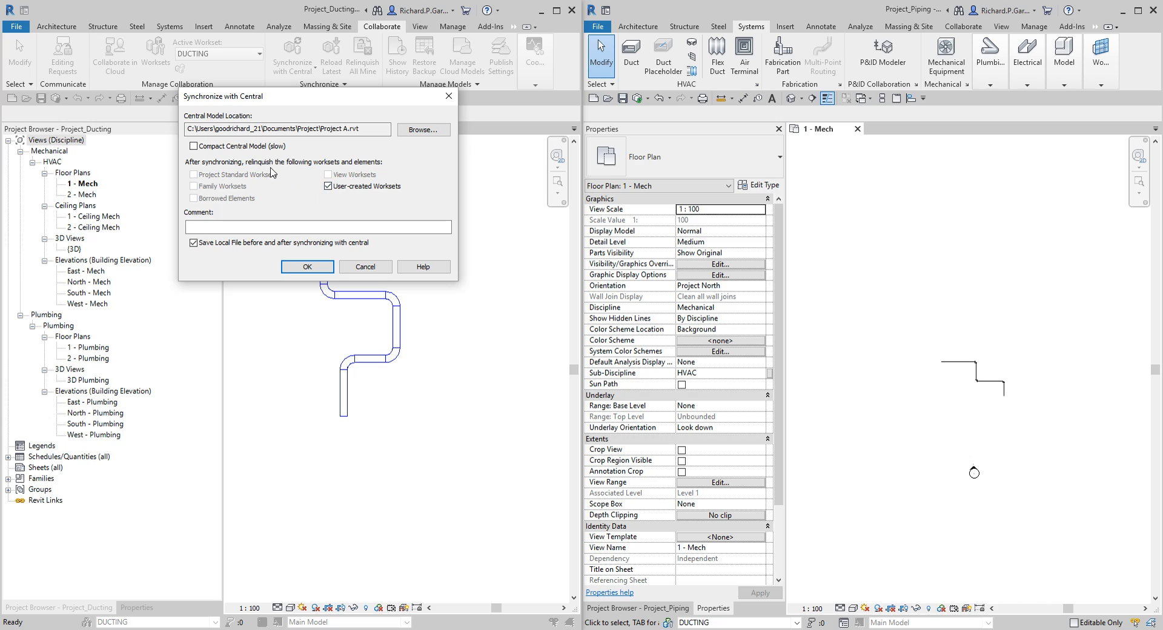
pyautogui.press('ctrl')
pyautogui.press('ctrl')
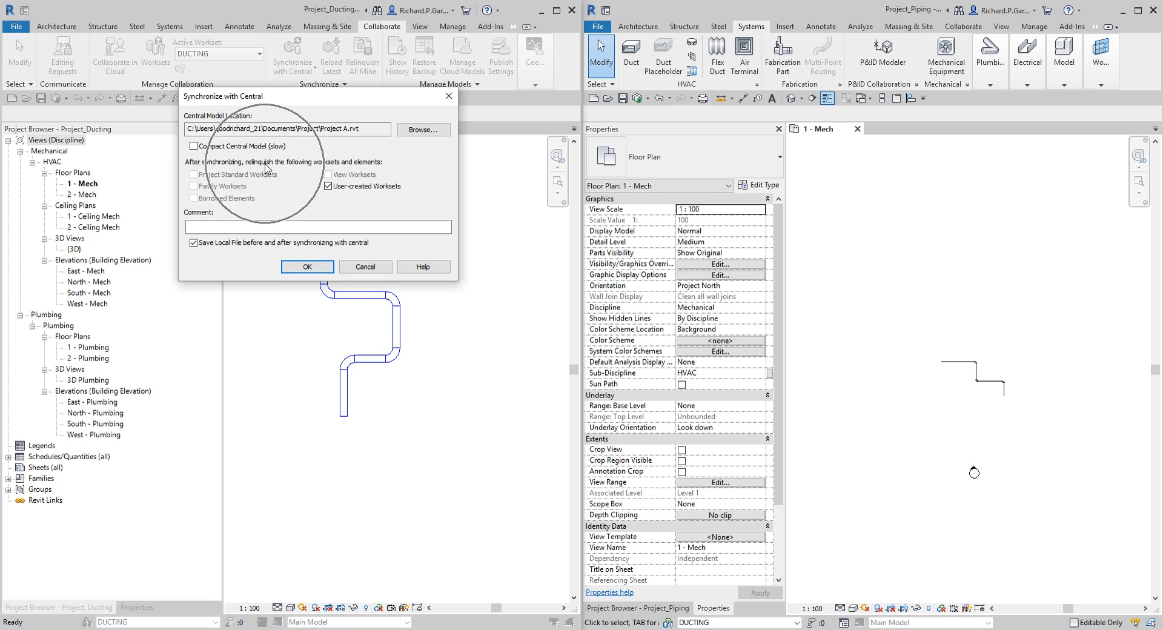
pyautogui.press('ctrl')
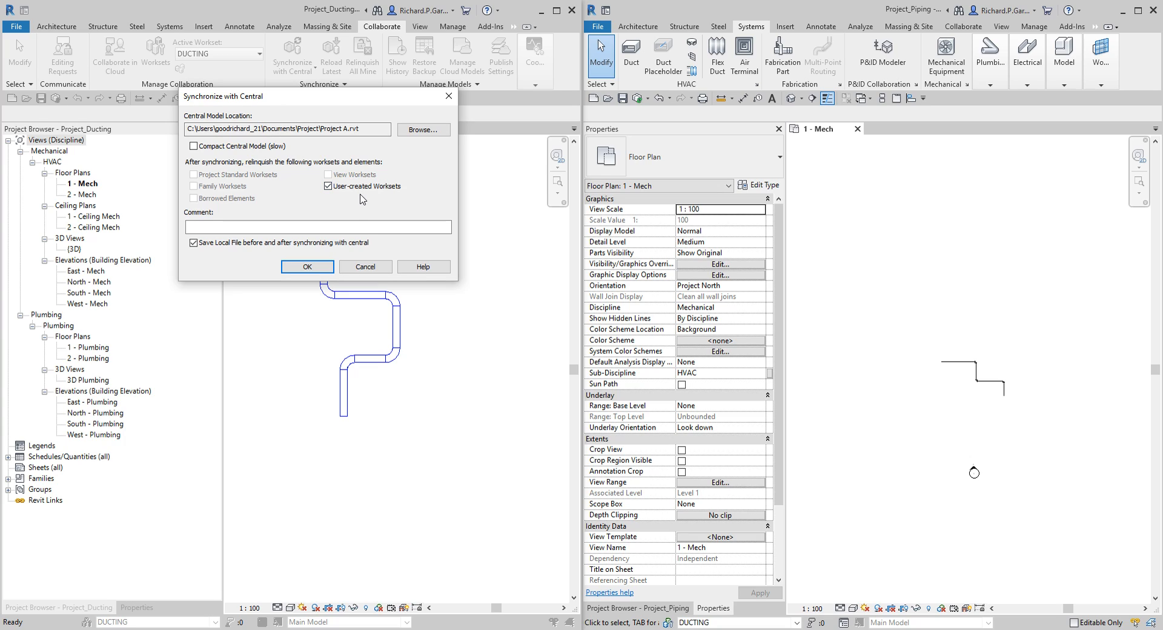
pyautogui.press('ctrl')
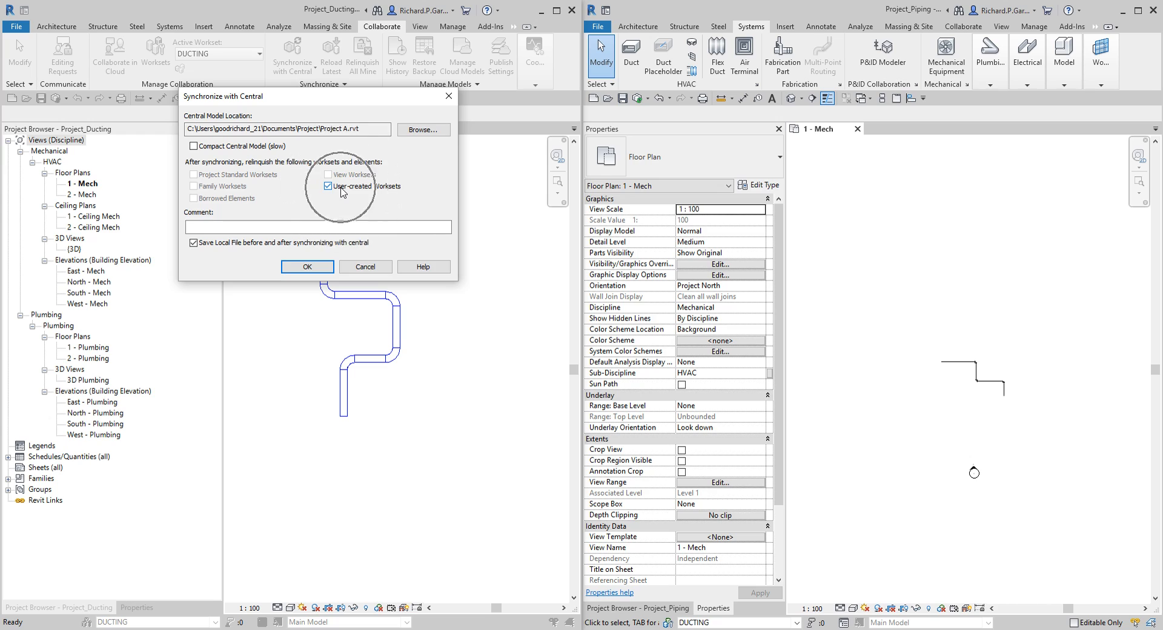
pyautogui.press('ctrl')
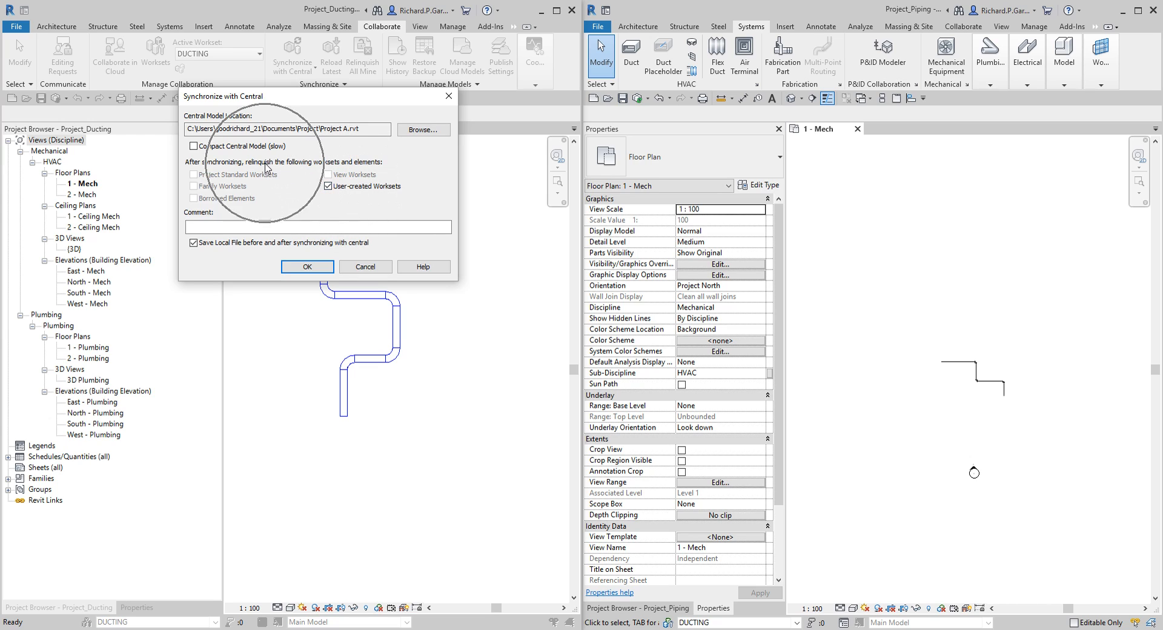
pyautogui.press('ctrl')
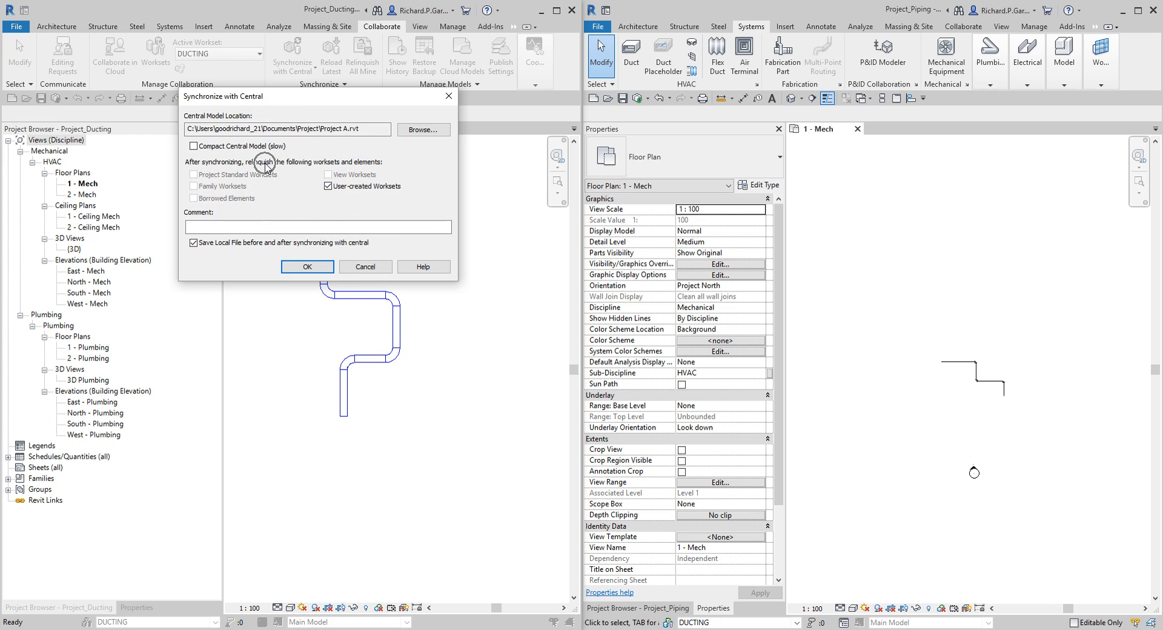
pyautogui.press('ctrl')
pyautogui.press('ctrl')
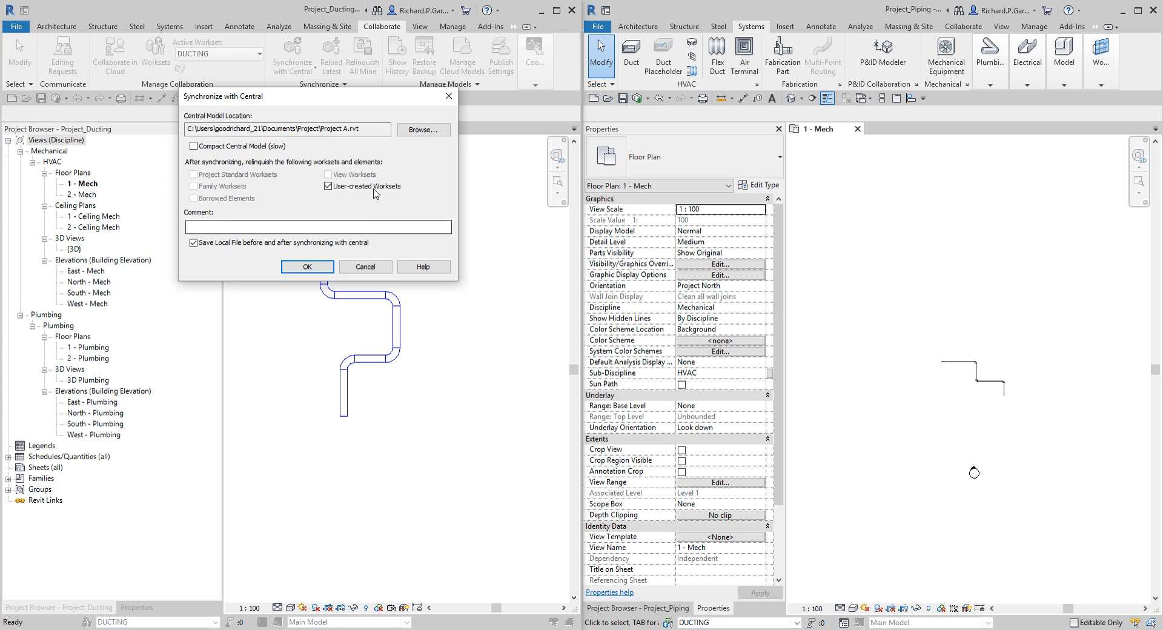
pyautogui.press('ctrl')
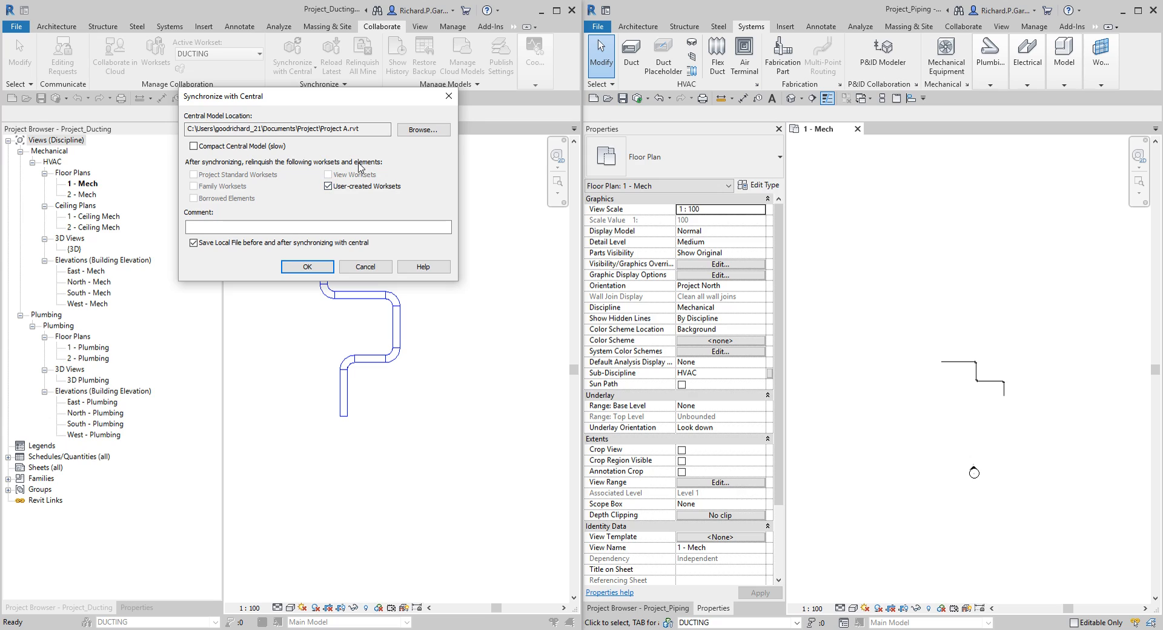
pyautogui.press('ctrl')
pyautogui.press('ctrl')
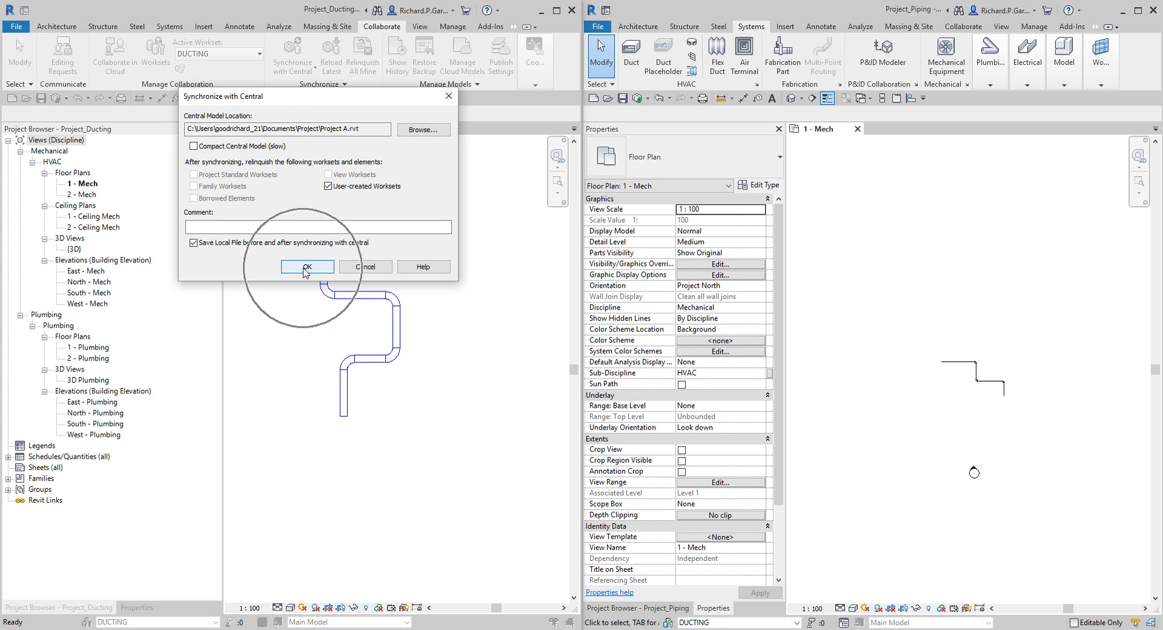
pyautogui.press('ctrl')
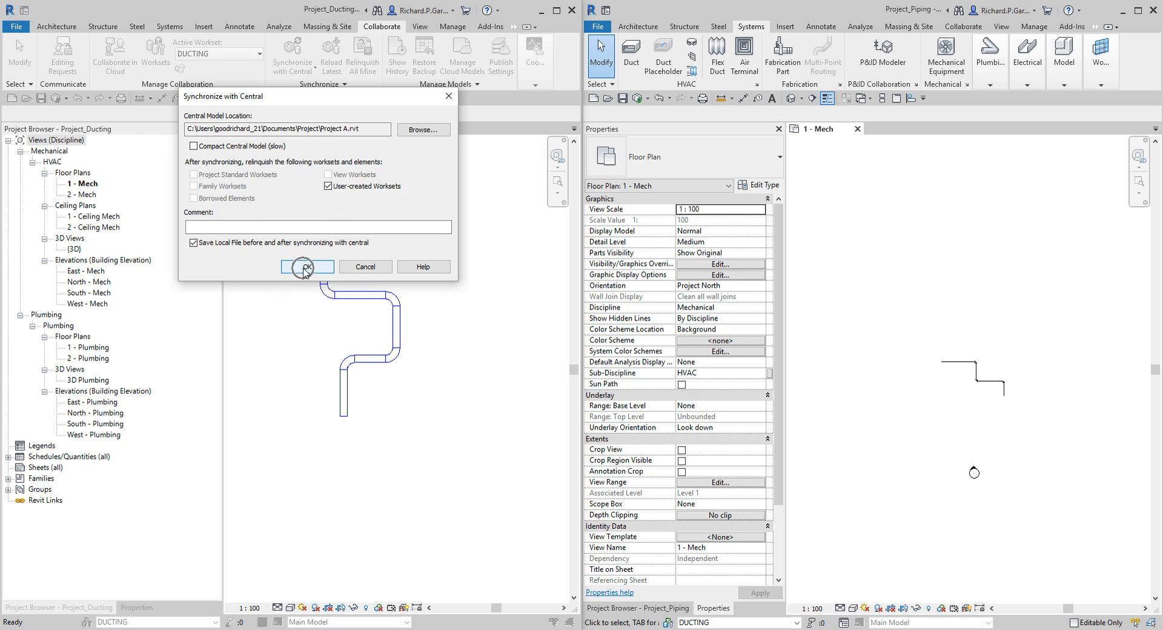
pyautogui.press('ctrl')
pyautogui.press('ctrl')
pyautogui.click(309, 268)
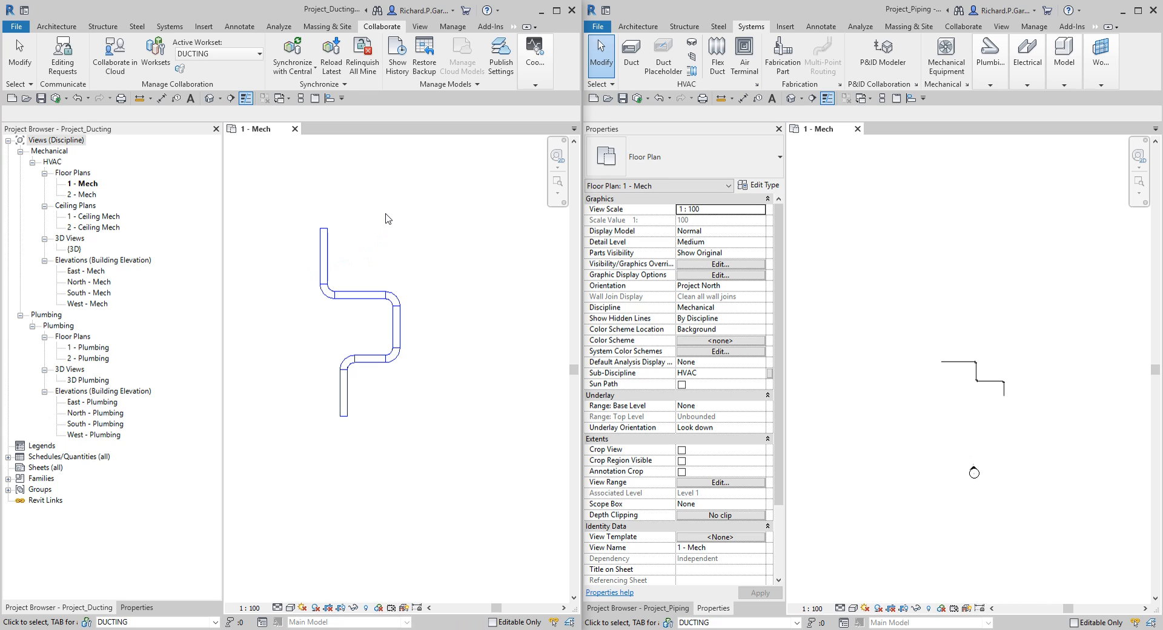
# Synchronize the Project_Piping local copy with the central model in the second session, also relinquishing user-created worksets.
pyautogui.press('ctrl')
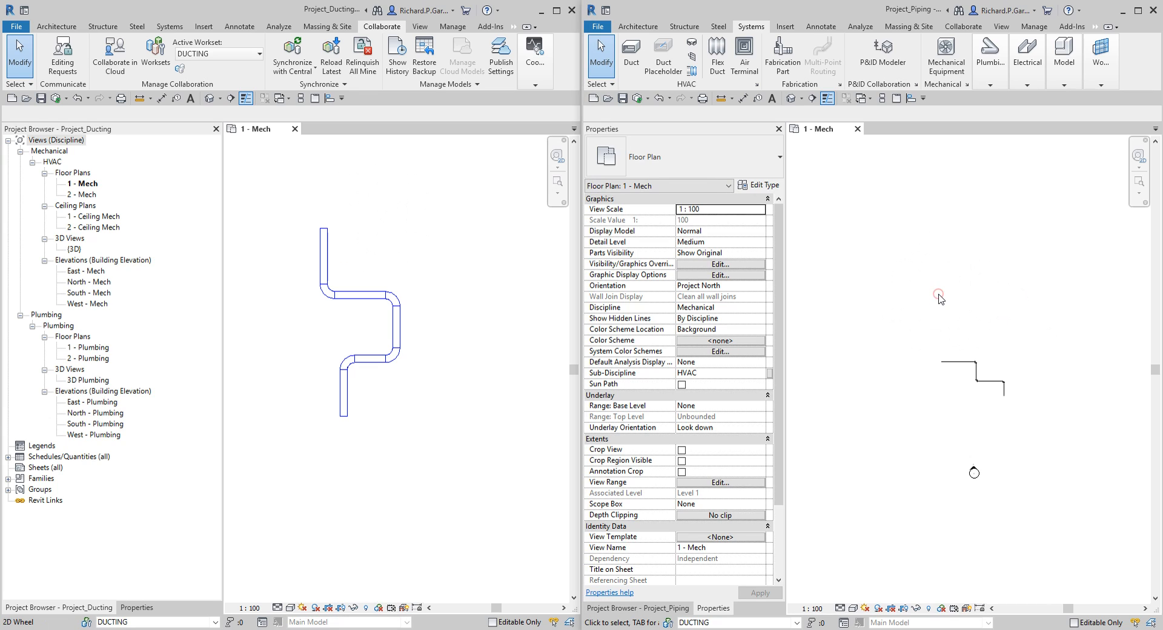
pyautogui.press('ctrl')
pyautogui.scroll(-1, 946, 301)
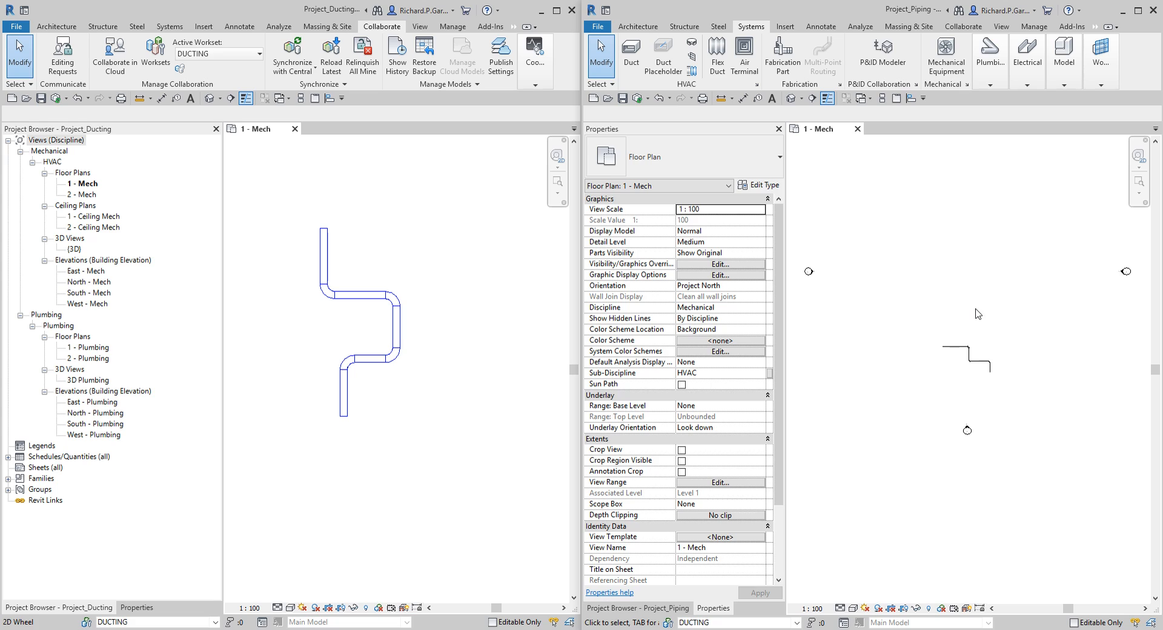
pyautogui.click(963, 27)
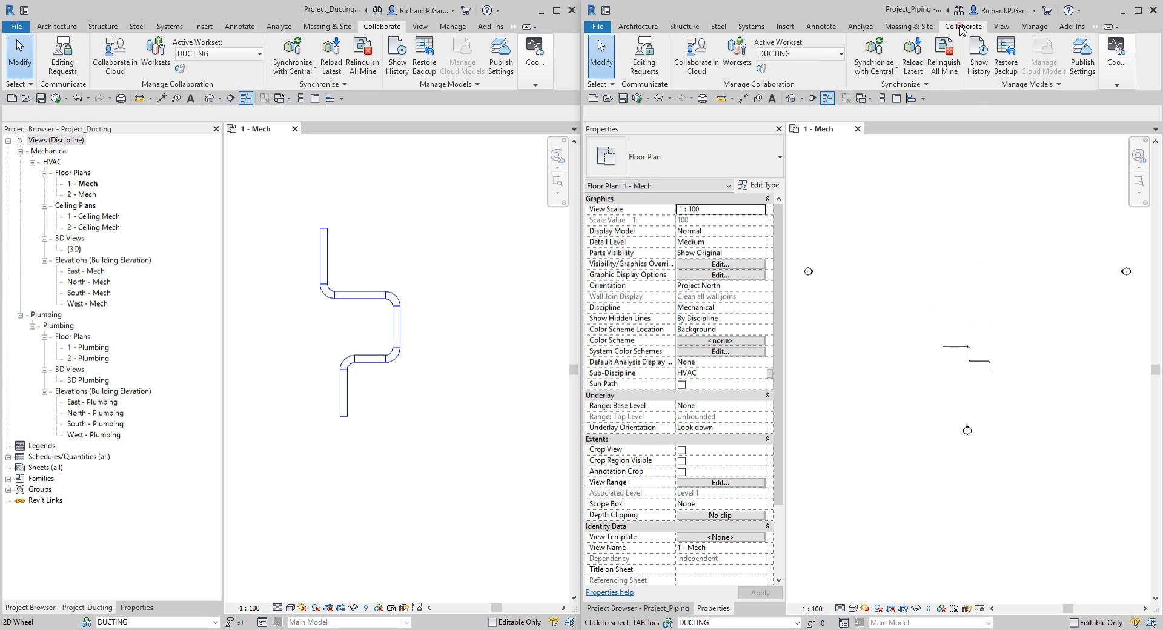
pyautogui.press('ctrl')
pyautogui.click(878, 68)
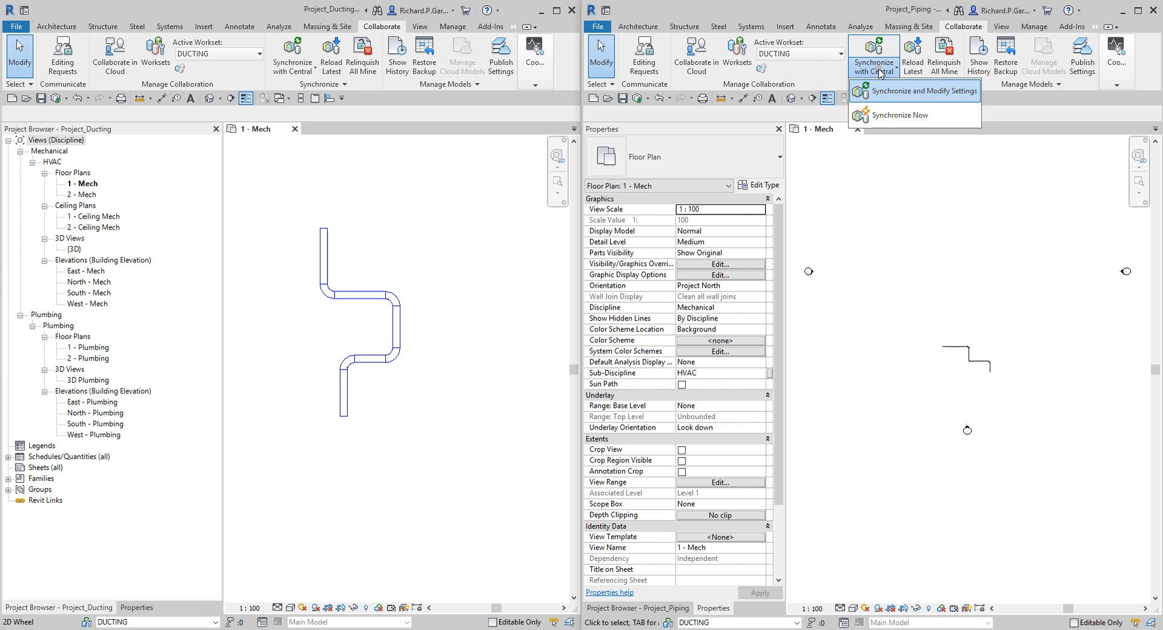
pyautogui.press('ctrl')
pyautogui.click(902, 92)
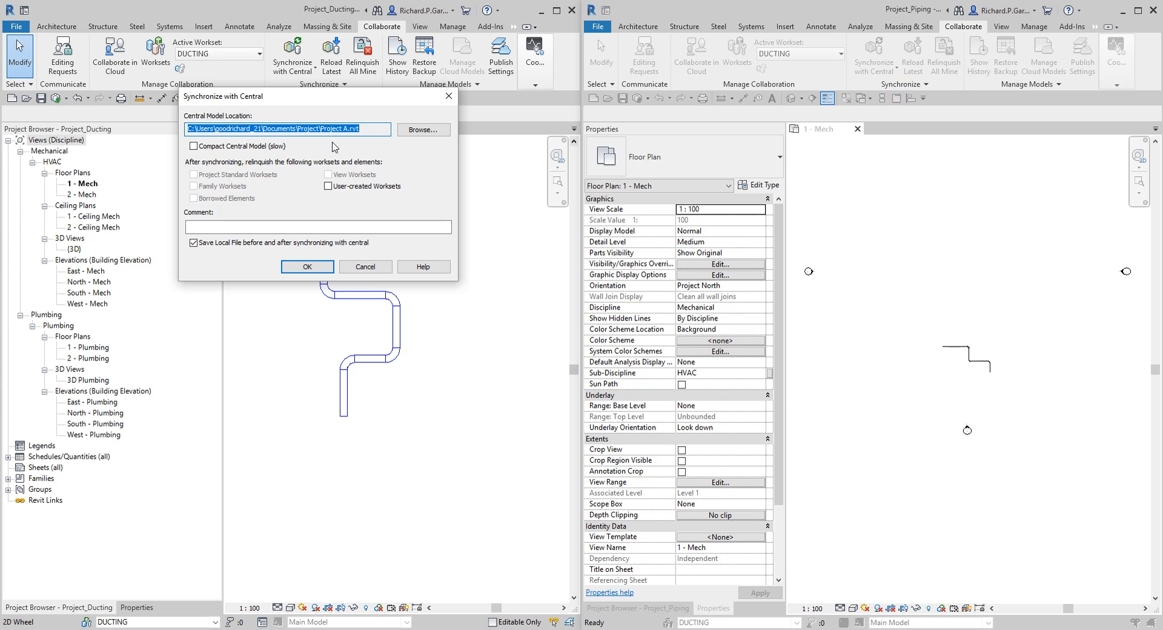
pyautogui.click(330, 190)
pyautogui.press('ctrl')
pyautogui.press('ctrl')
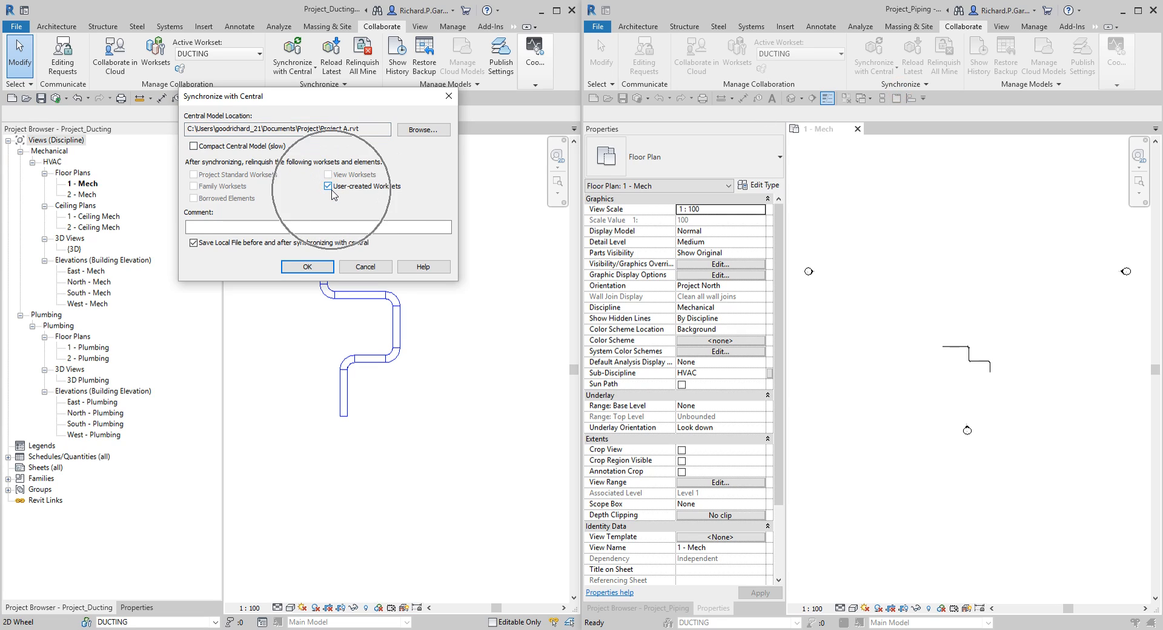
pyautogui.press('ctrl')
pyautogui.press('ctrl')
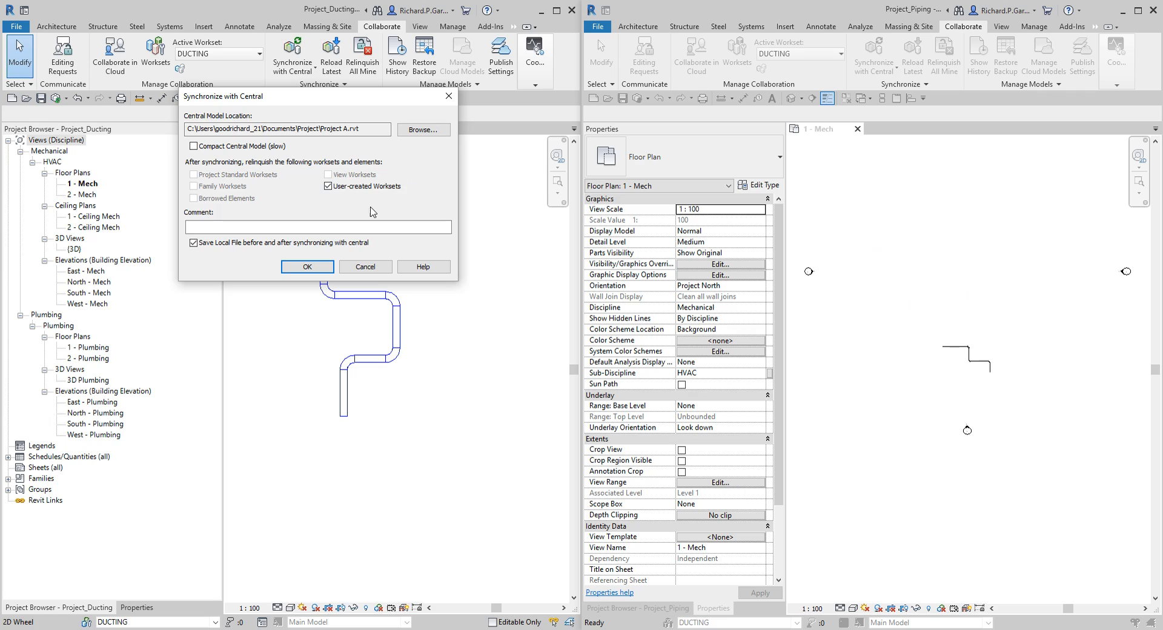
pyautogui.click(307, 267)
pyautogui.press('ctrl')
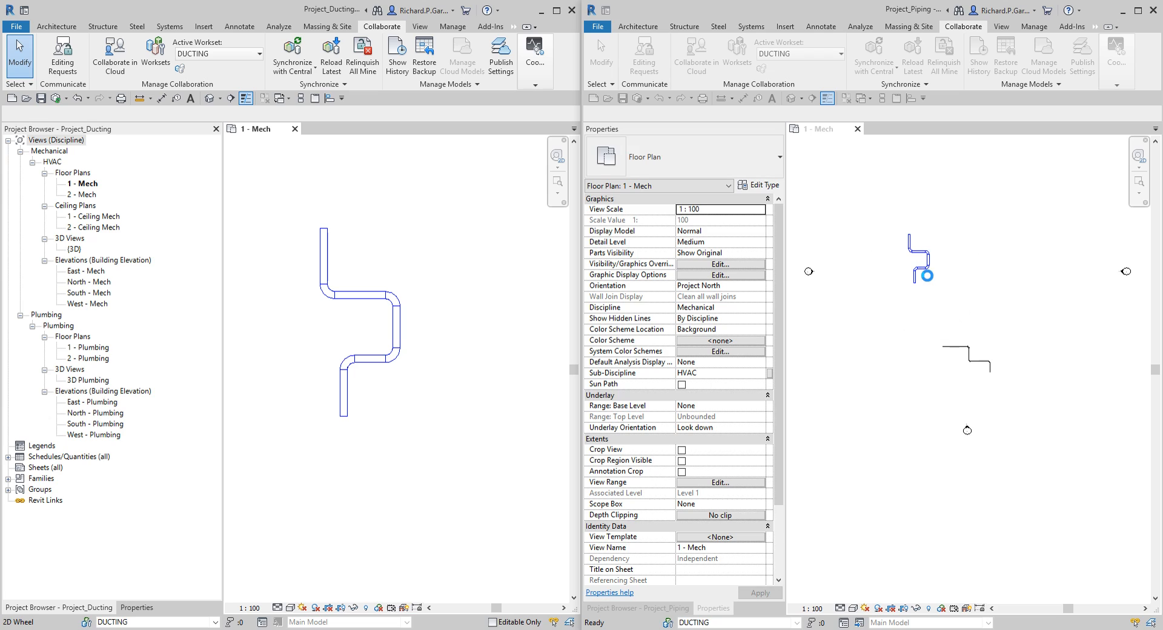
pyautogui.press('ctrl')
pyautogui.press('ctrl')
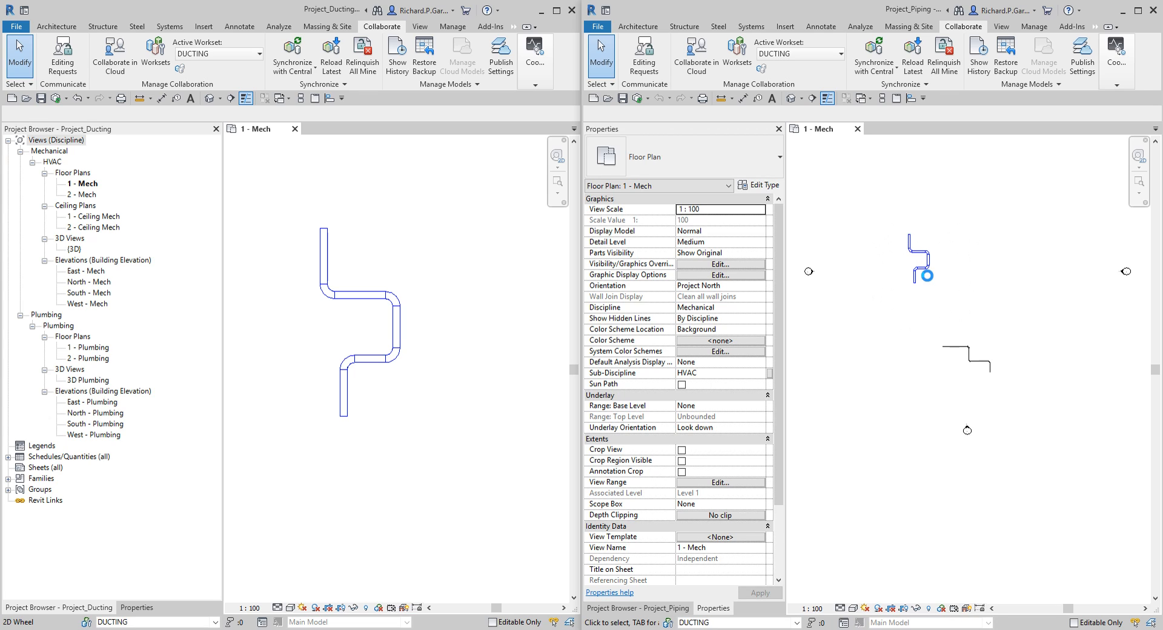
# Reload the latest central model changes into Project_Ducting so its 1 - Mech plan includes the pipe run.
pyautogui.click(371, 202)
pyautogui.press('ctrl')
pyautogui.press('ctrl')
pyautogui.scroll(-6, 412, 257)
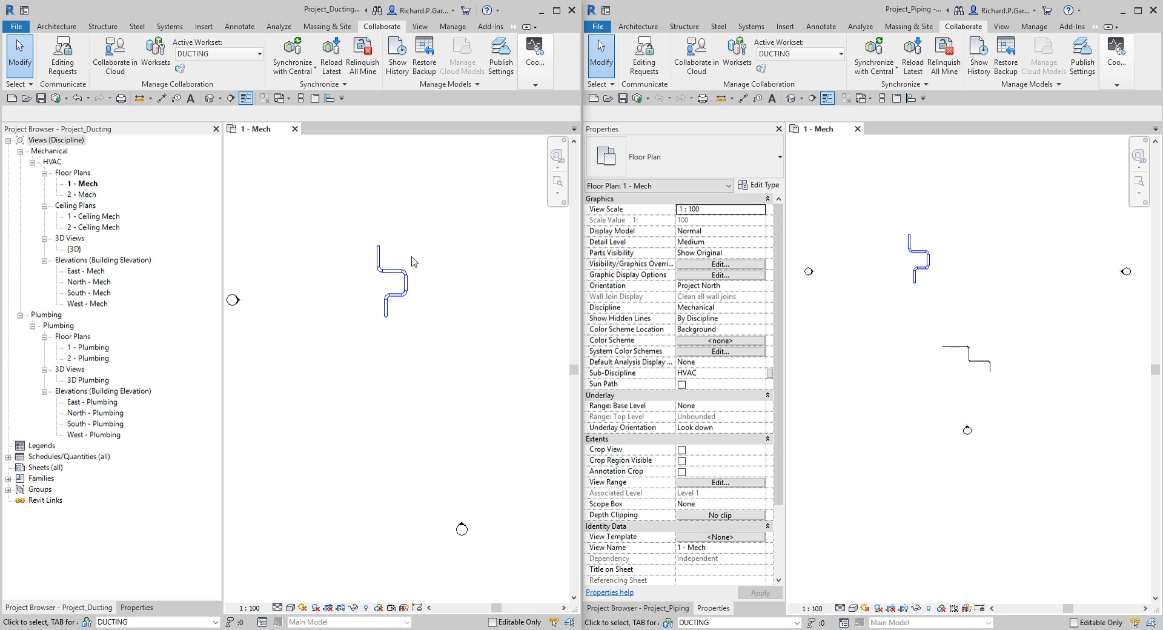
pyautogui.moveTo(408, 285); pyautogui.dragTo(380, 336, button='middle')
pyautogui.press('ctrl')
pyautogui.press('ctrl')
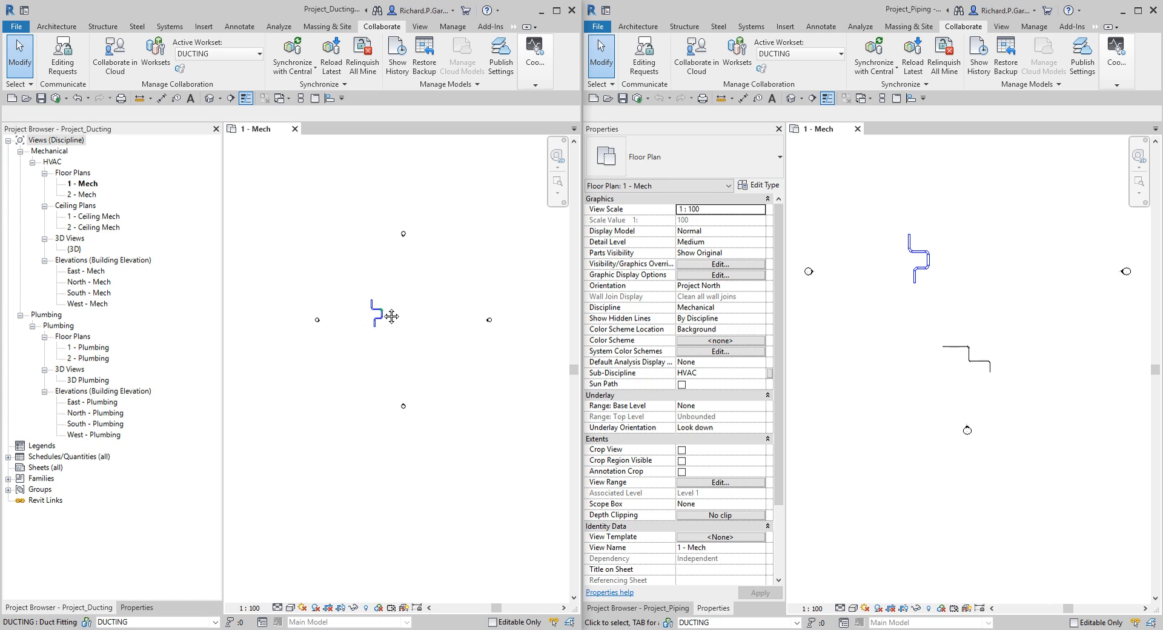
pyautogui.click(306, 68)
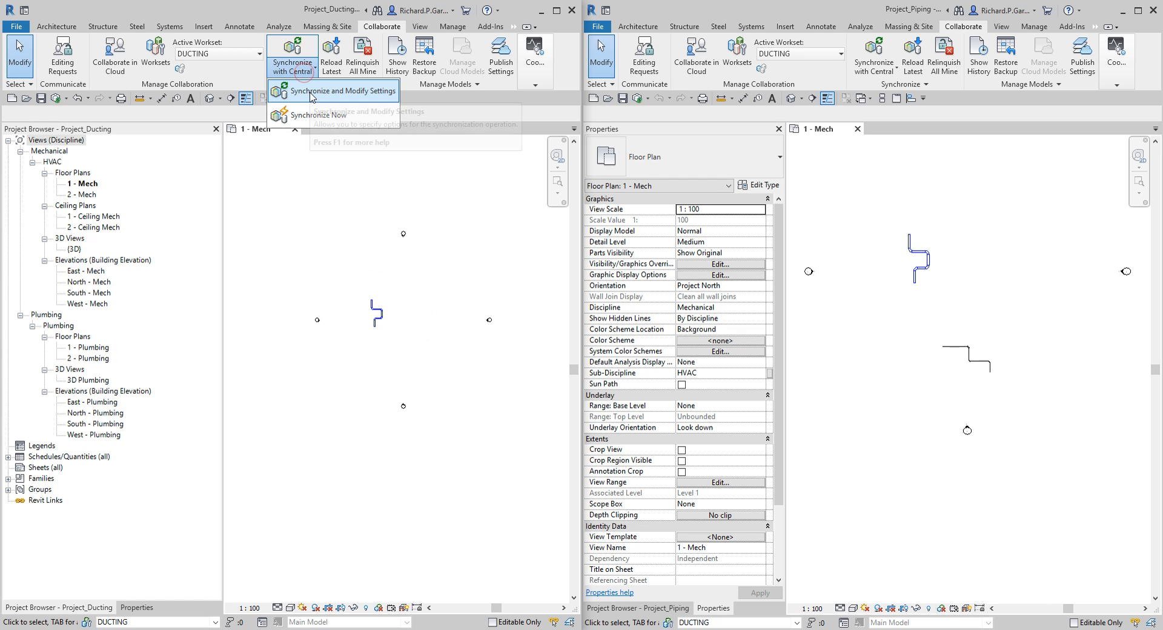
pyautogui.click(312, 177)
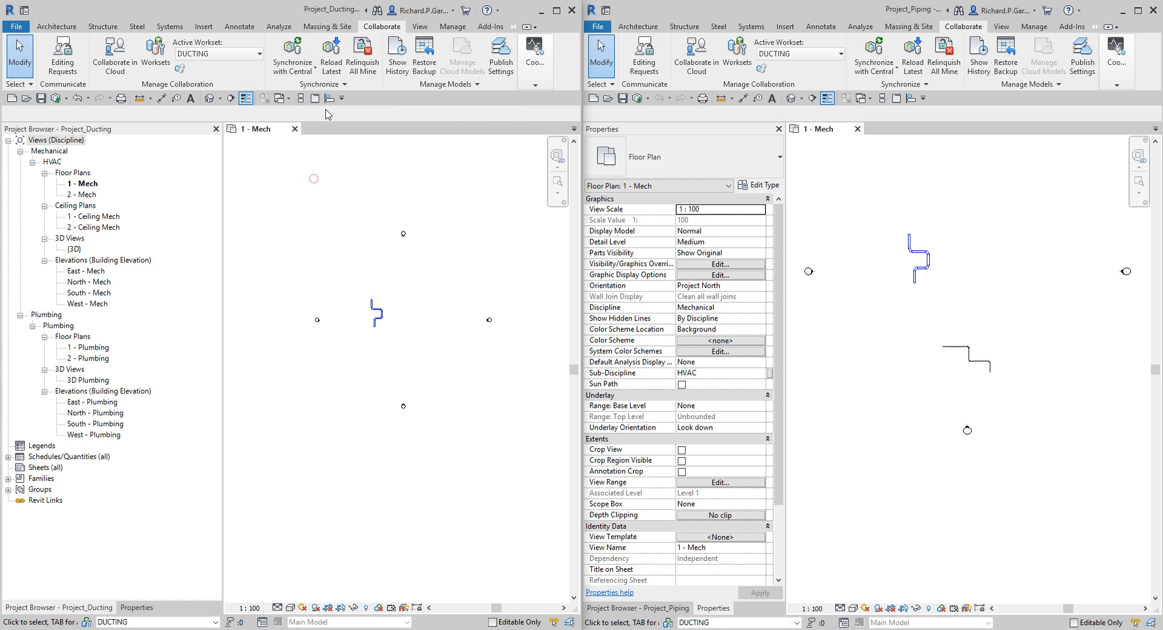
pyautogui.click(332, 68)
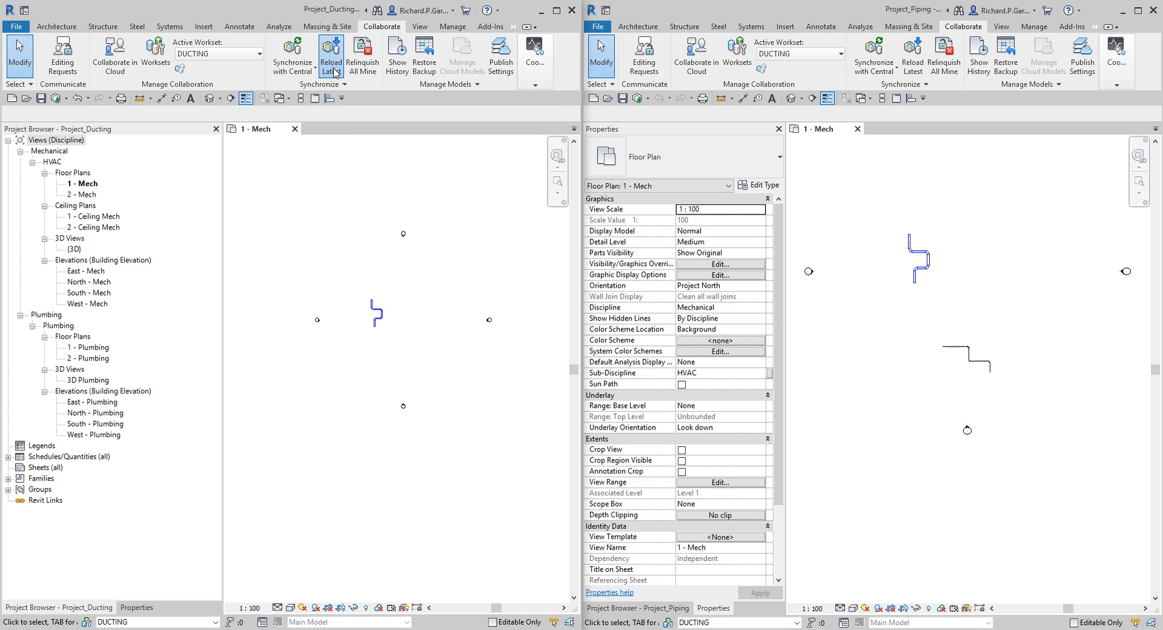
pyautogui.scroll(4, 401, 337)
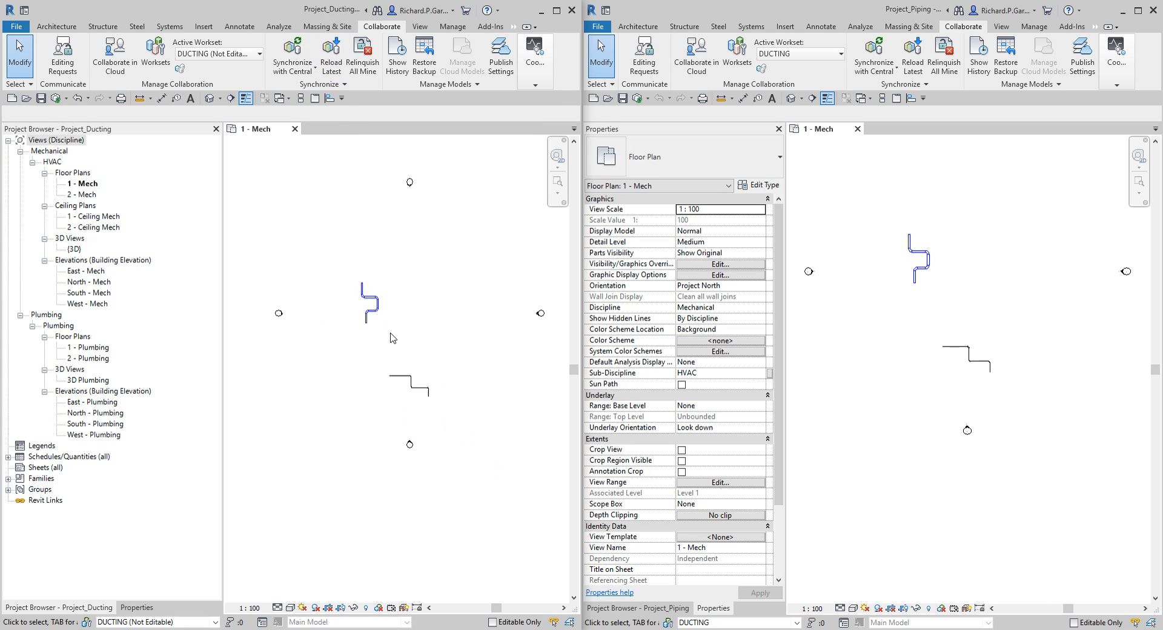
# Synchronize Project_Ducting with the central model Project A.rvt, saving the local file before and after, and close the project.
pyautogui.scroll(-2, 405, 337)
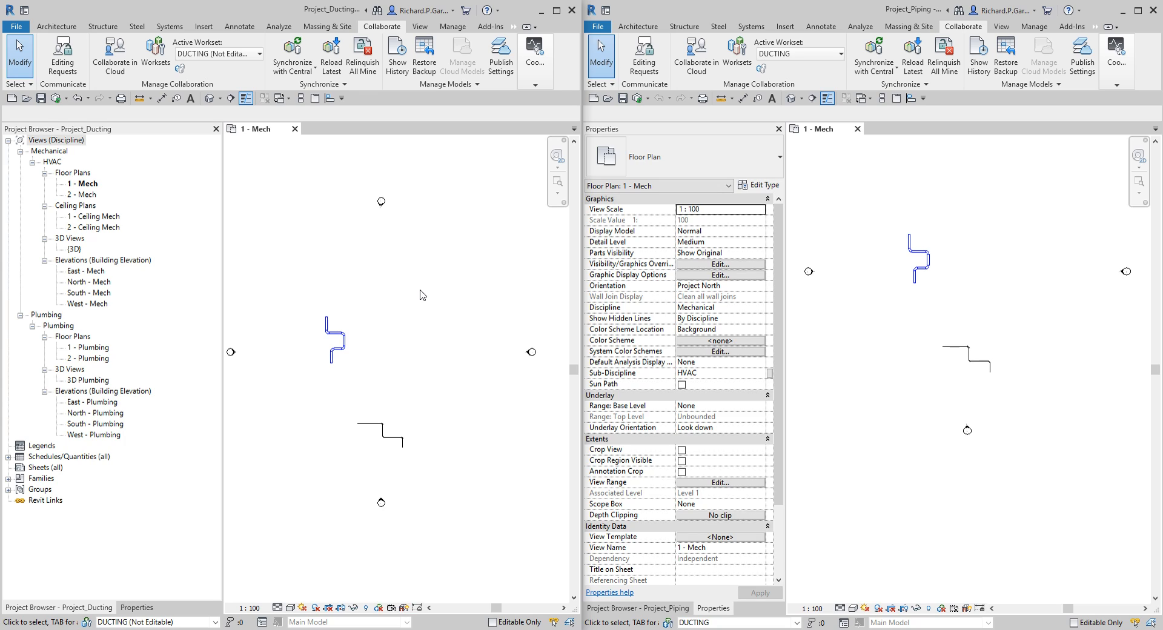
pyautogui.moveTo(383, 344); pyautogui.dragTo(395, 342, button='middle')
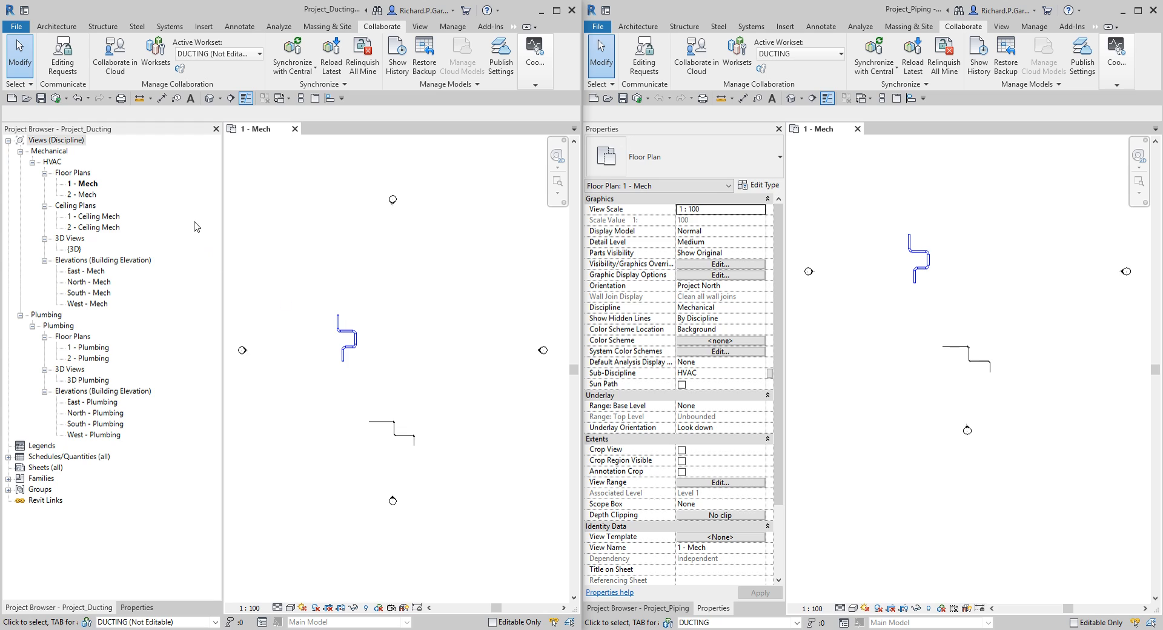
pyautogui.click(57, 99)
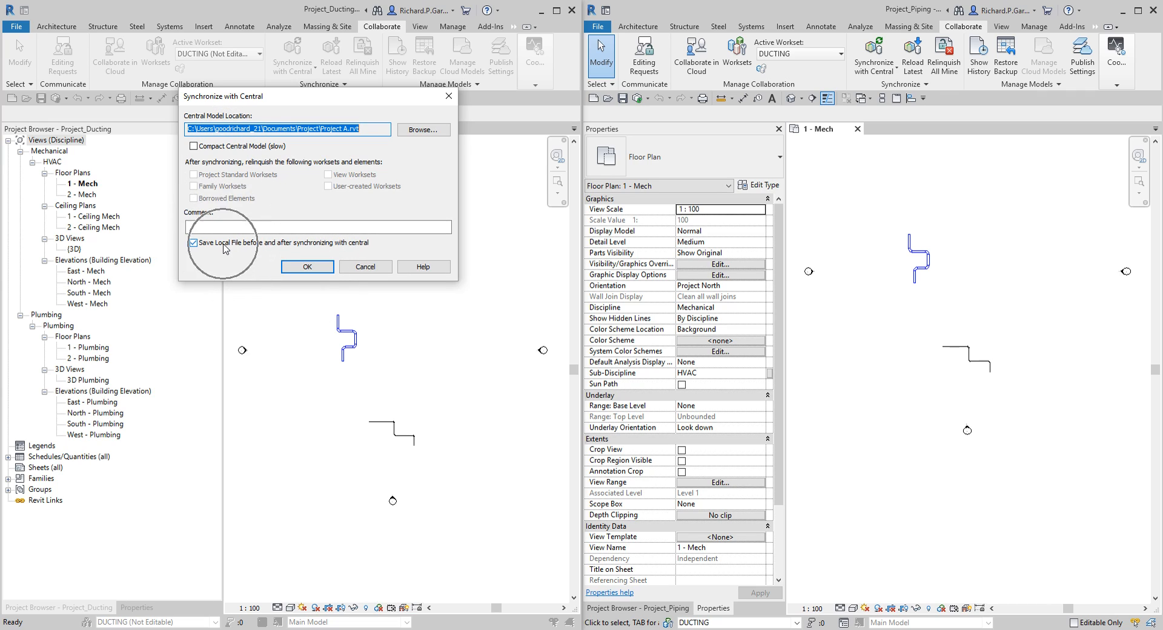
pyautogui.click(314, 270)
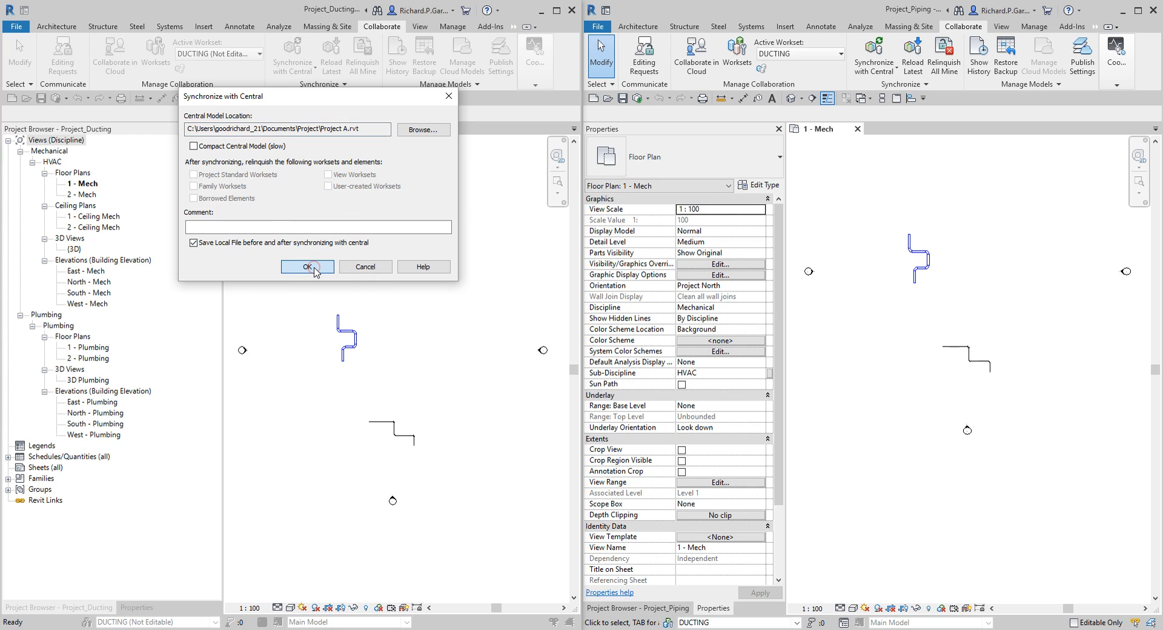
pyautogui.click(315, 269)
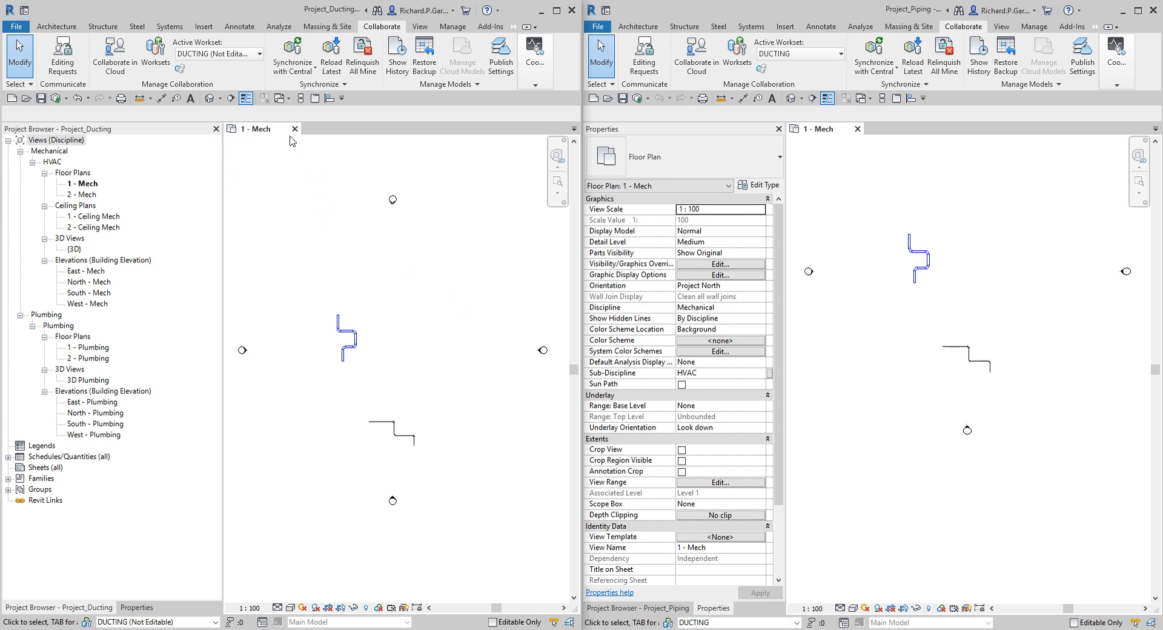
pyautogui.click(294, 129)
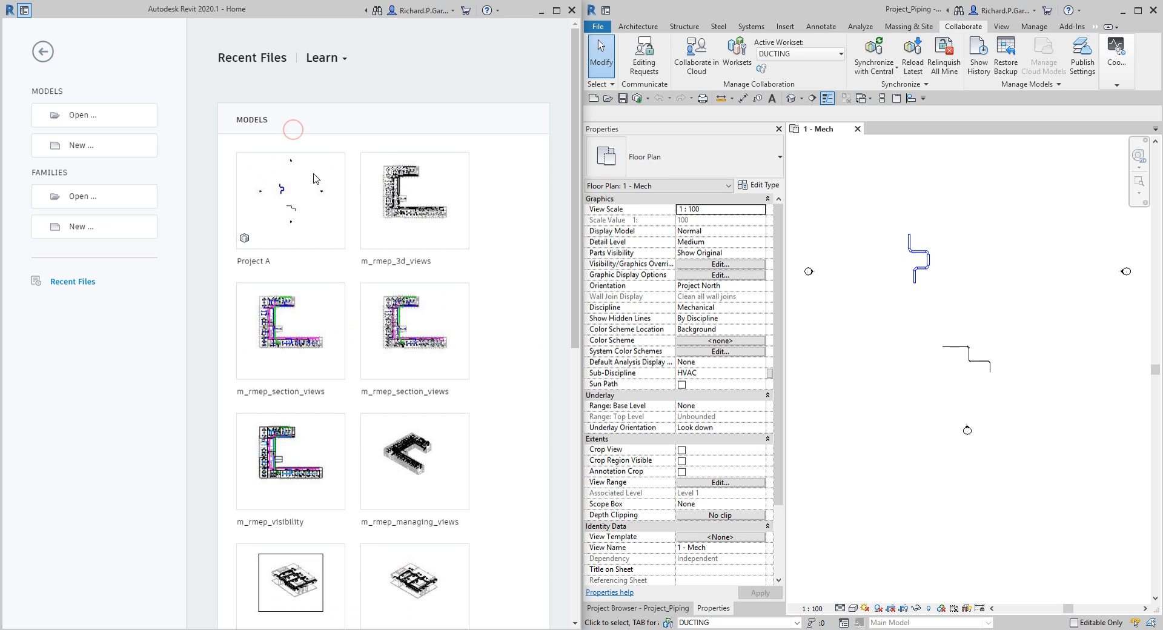
# Synchronize Project_Piping with the central model in the second session, saving the local file before and after, and close that project.
pyautogui.click(999, 271)
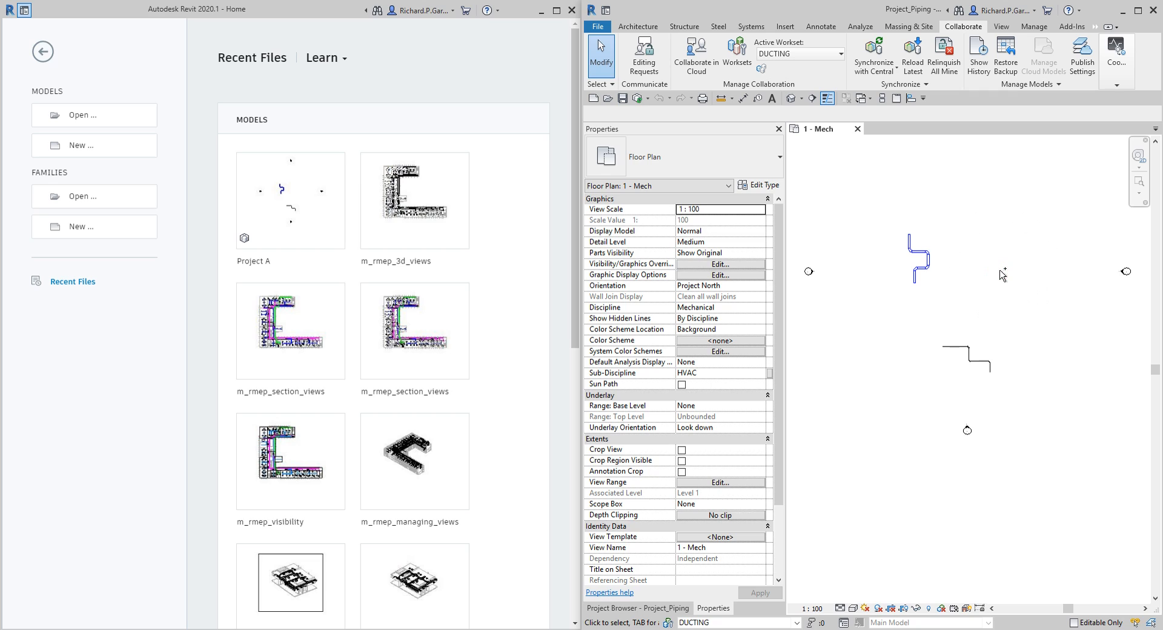
pyautogui.click(637, 98)
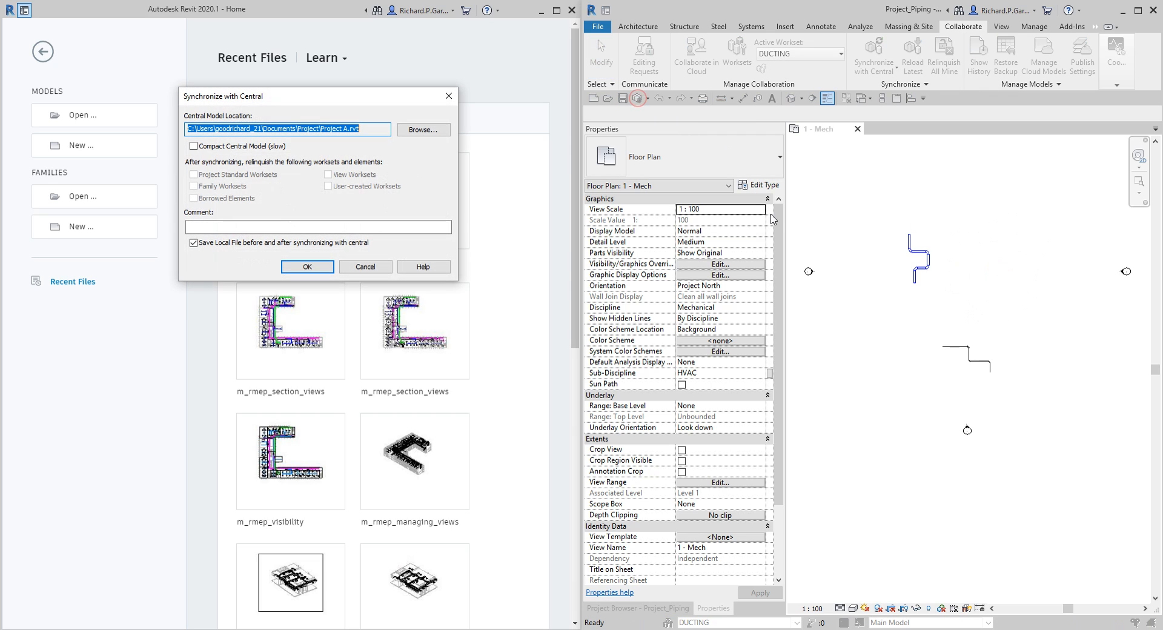
pyautogui.click(306, 266)
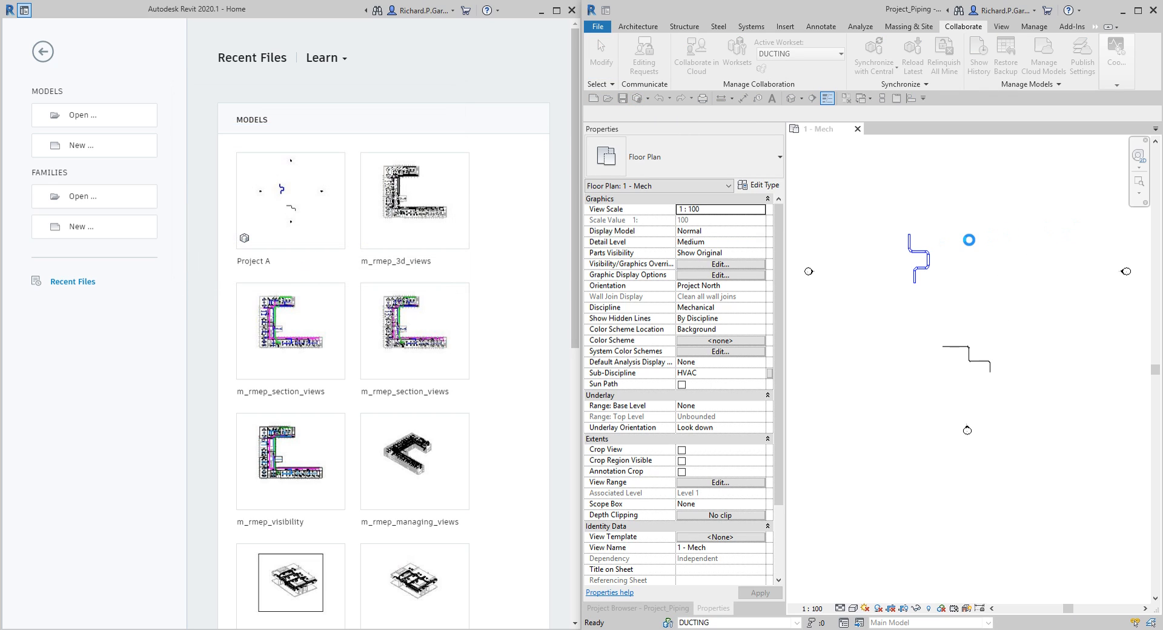
pyautogui.press('ctrl')
pyautogui.press('ctrl')
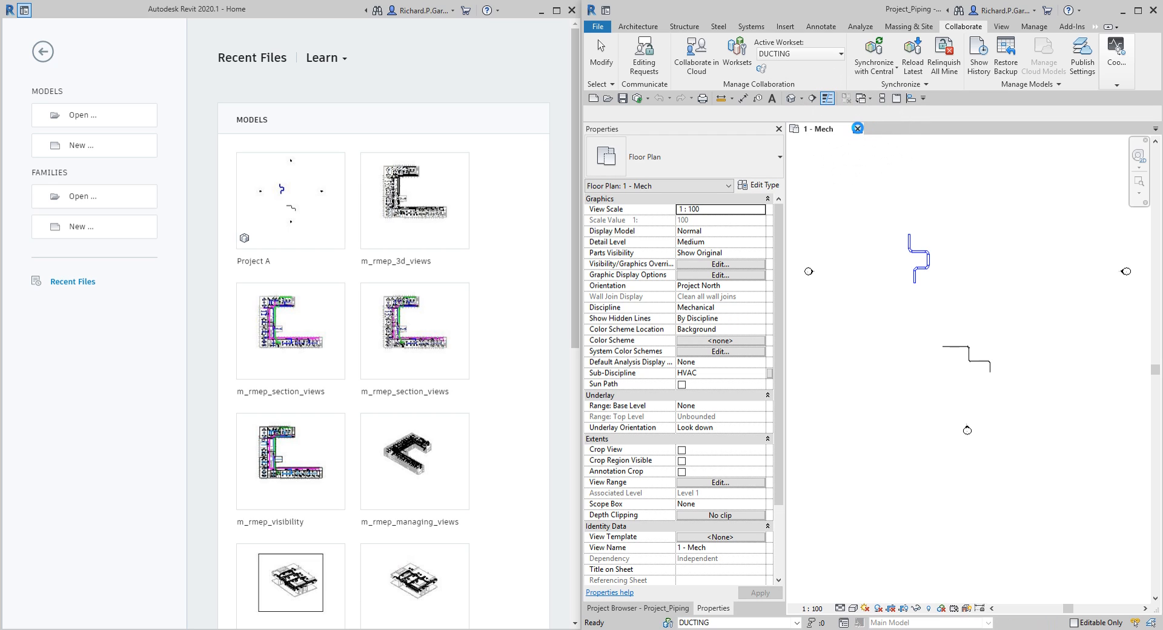
pyautogui.click(857, 128)
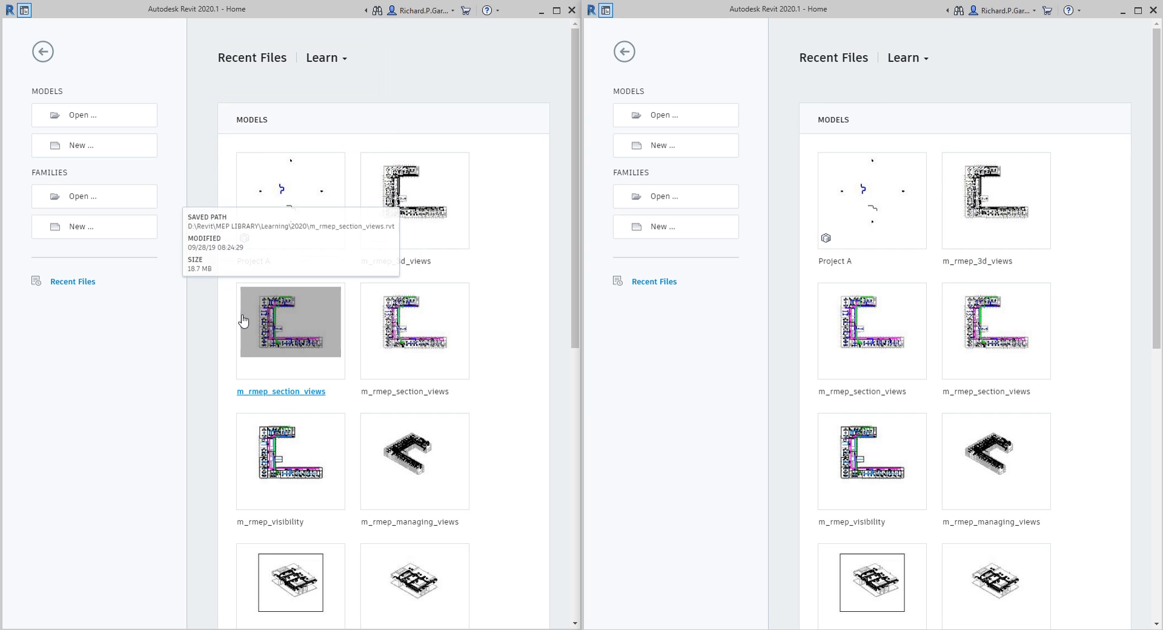
# In the first session, open the central model Project A.rvt from the Project folder directly, with Create New Local turned off.
pyautogui.click(89, 122)
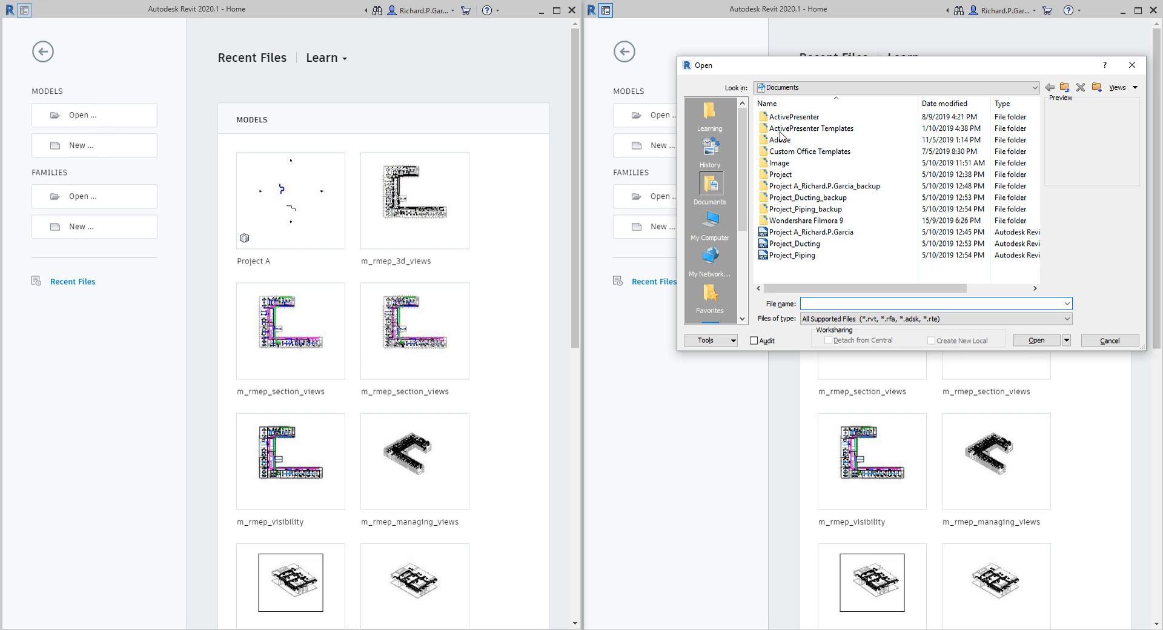
pyautogui.moveTo(870, 69); pyautogui.dragTo(270, 105)
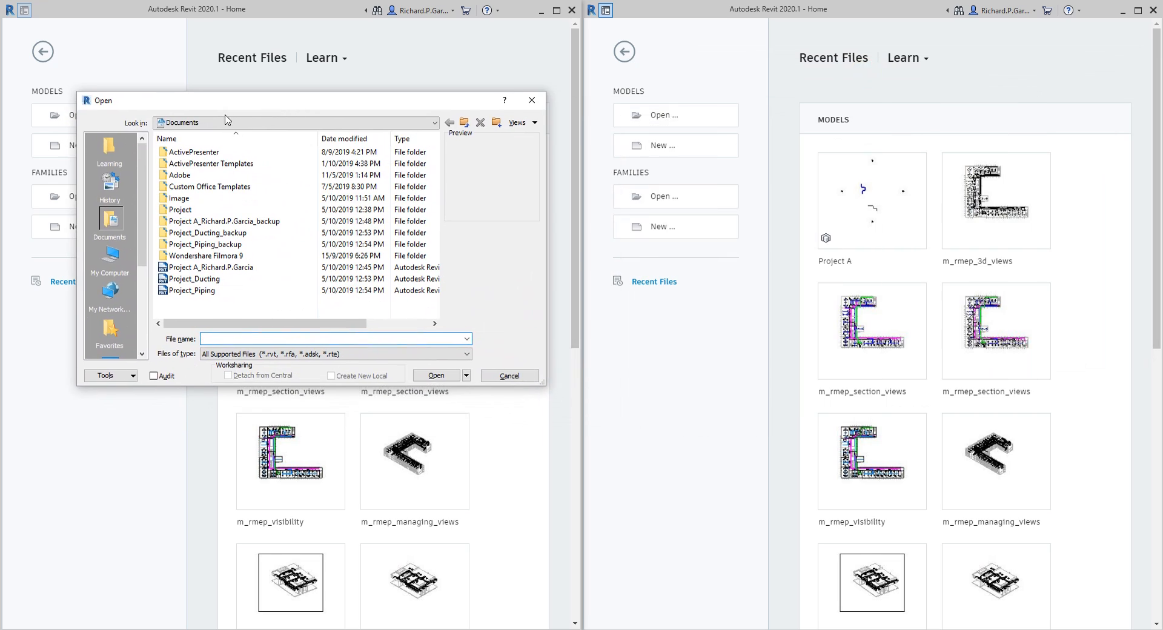
pyautogui.doubleClick(175, 210)
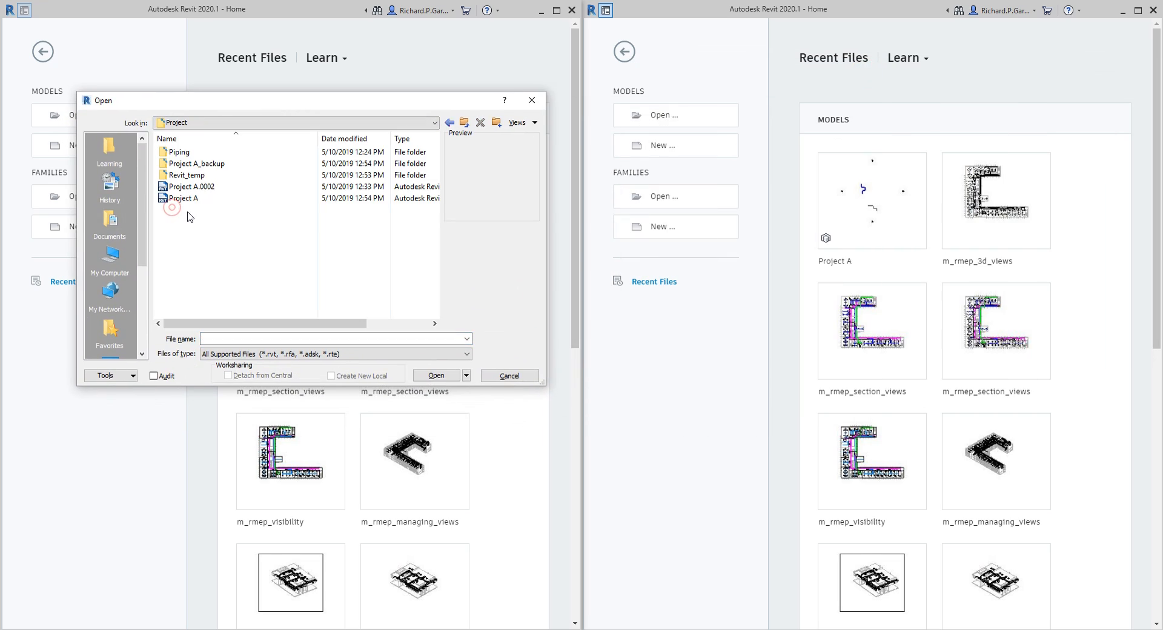
pyautogui.click(164, 200)
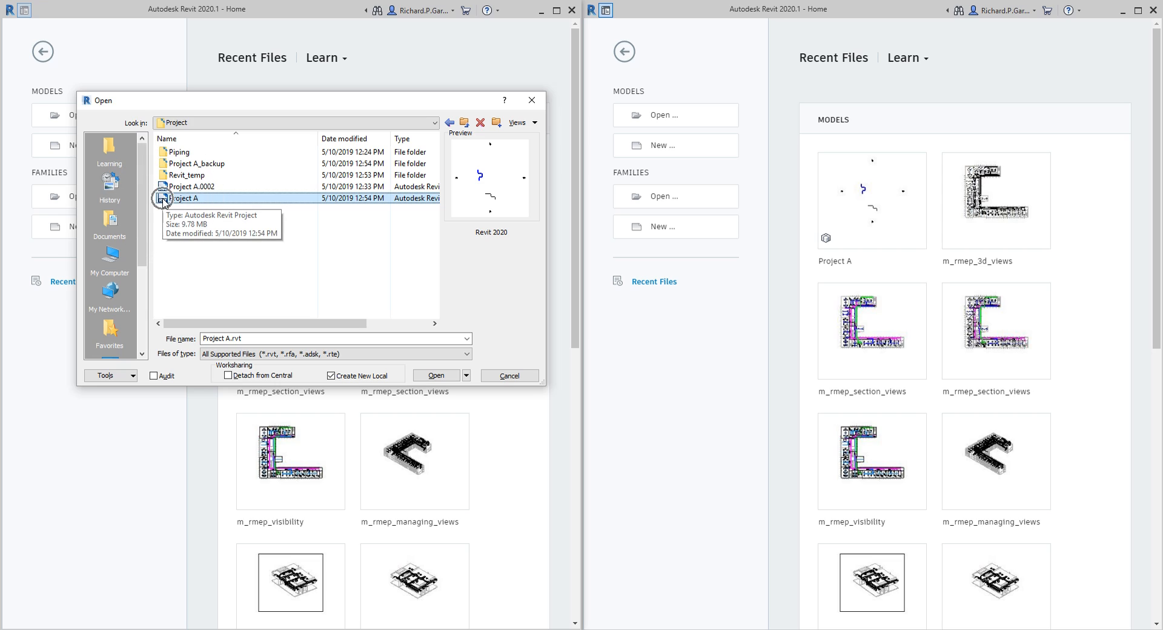
pyautogui.click(332, 377)
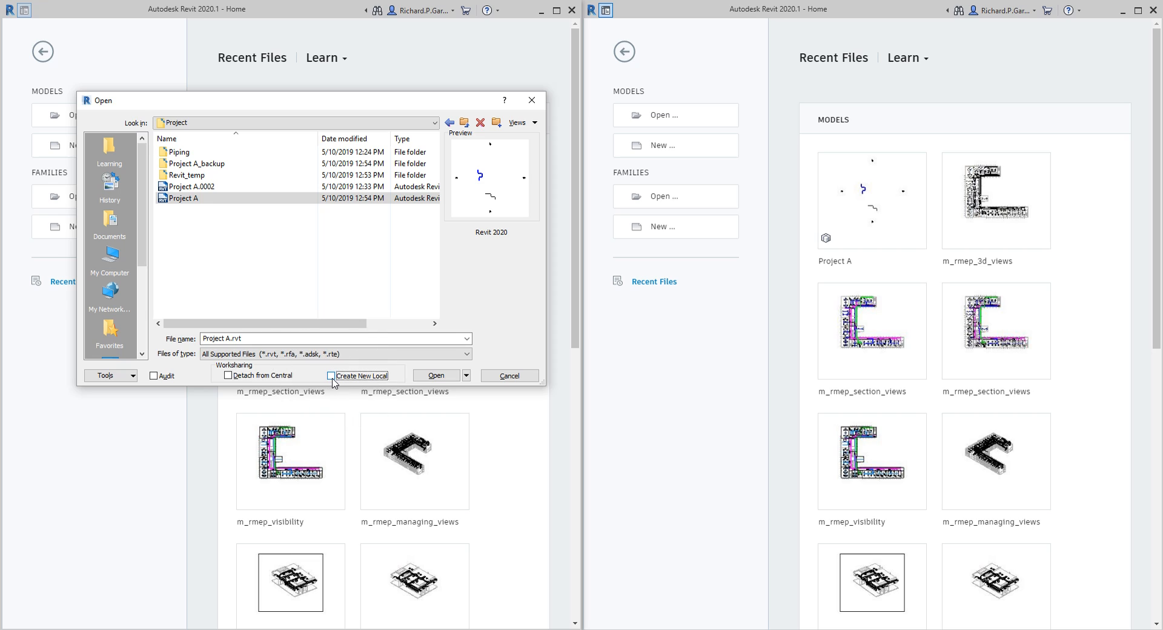
pyautogui.click(437, 376)
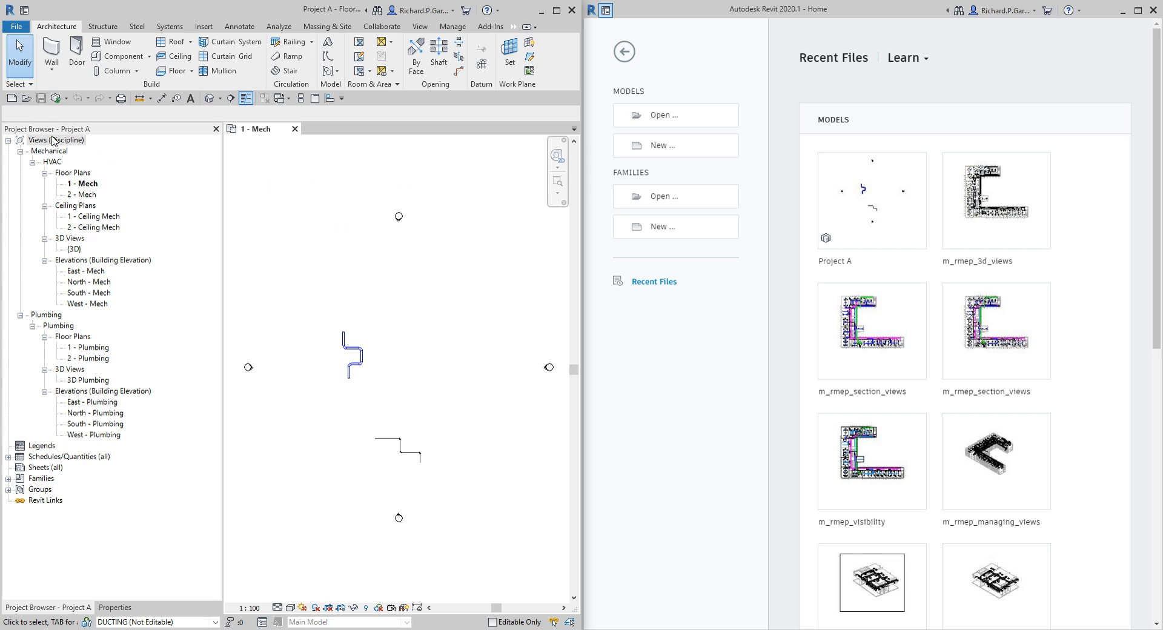
# Start saving the central model as a new project file and create a folder named Location New in Documents as its destination.
pyautogui.click(42, 100)
pyautogui.click(12, 28)
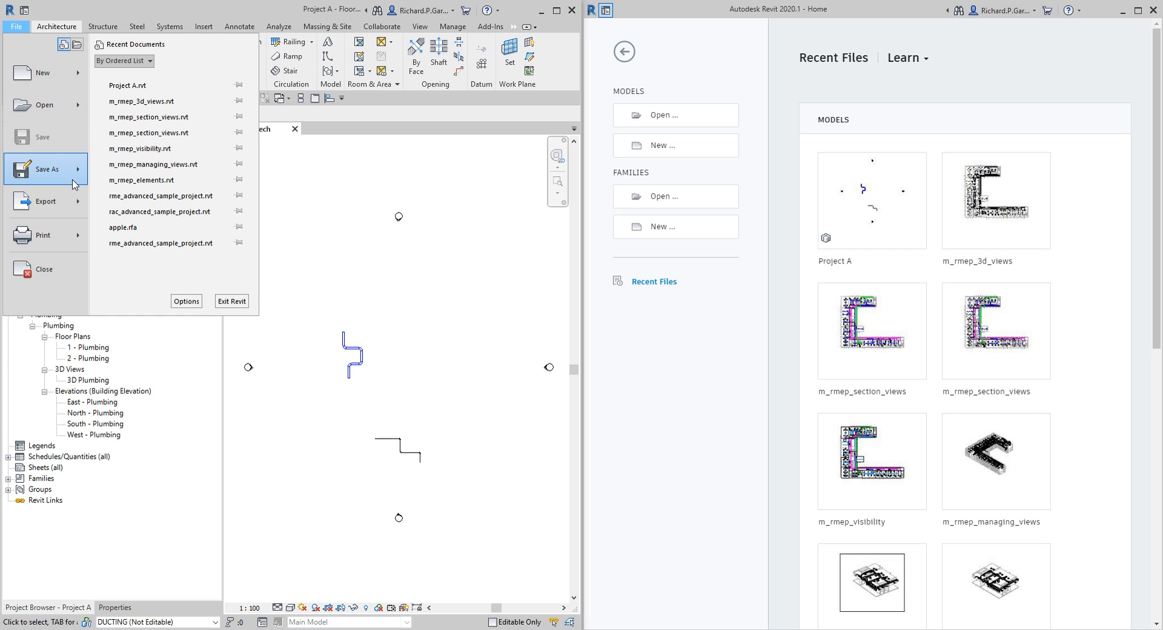
pyautogui.click(62, 174)
pyautogui.click(171, 133)
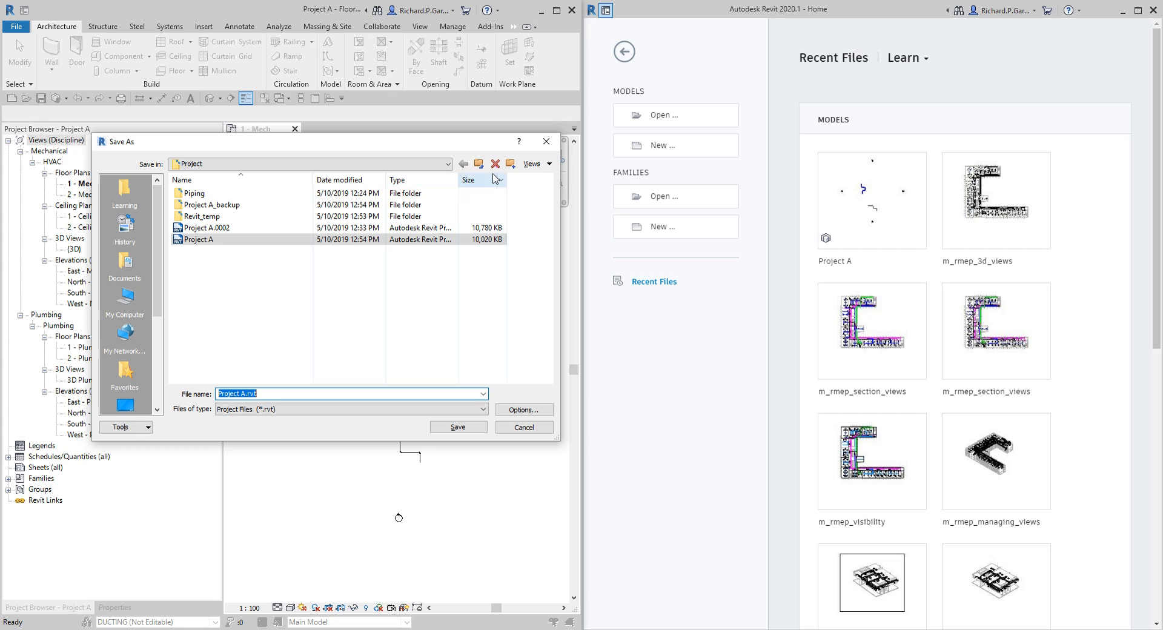
pyautogui.click(478, 164)
pyautogui.rightClick(235, 358)
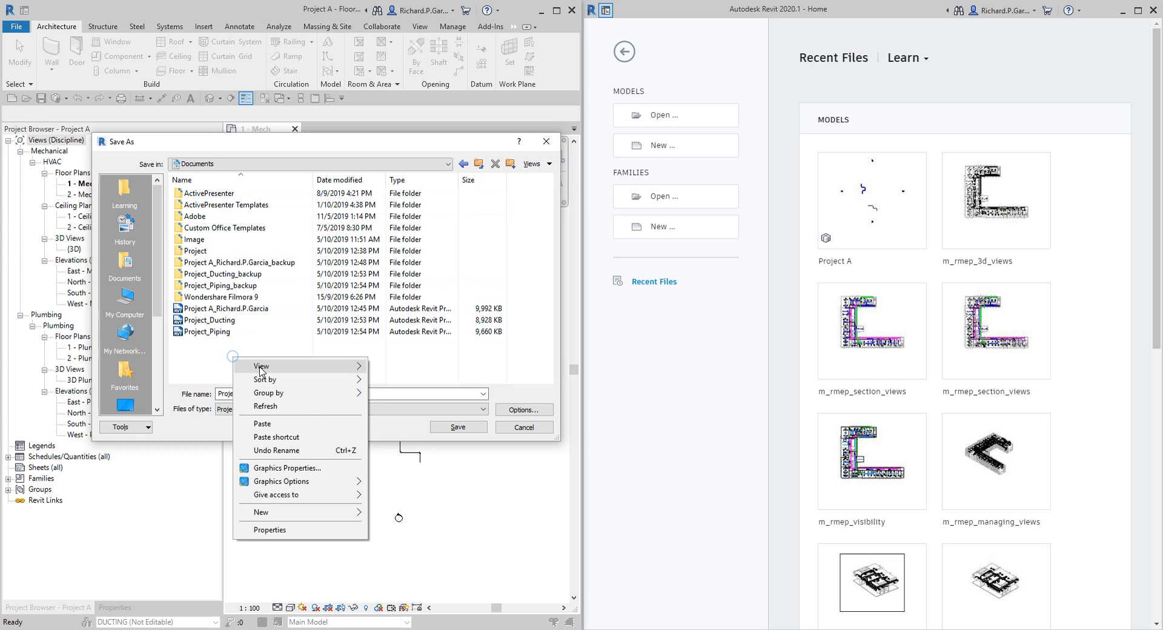
pyautogui.moveTo(319, 520)
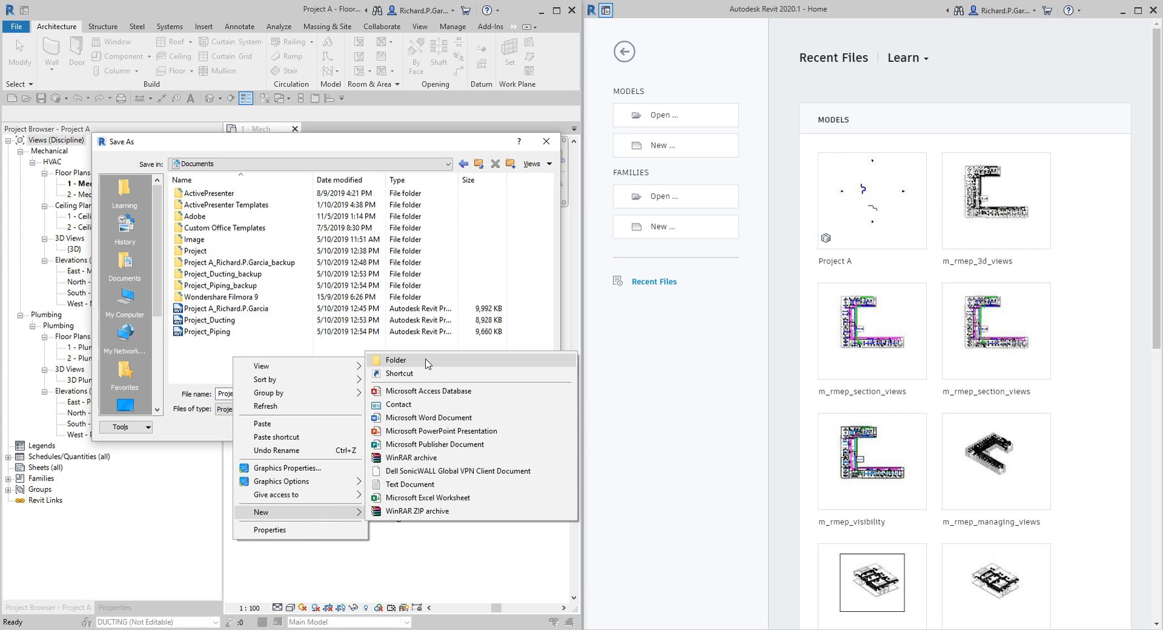
pyautogui.click(427, 364)
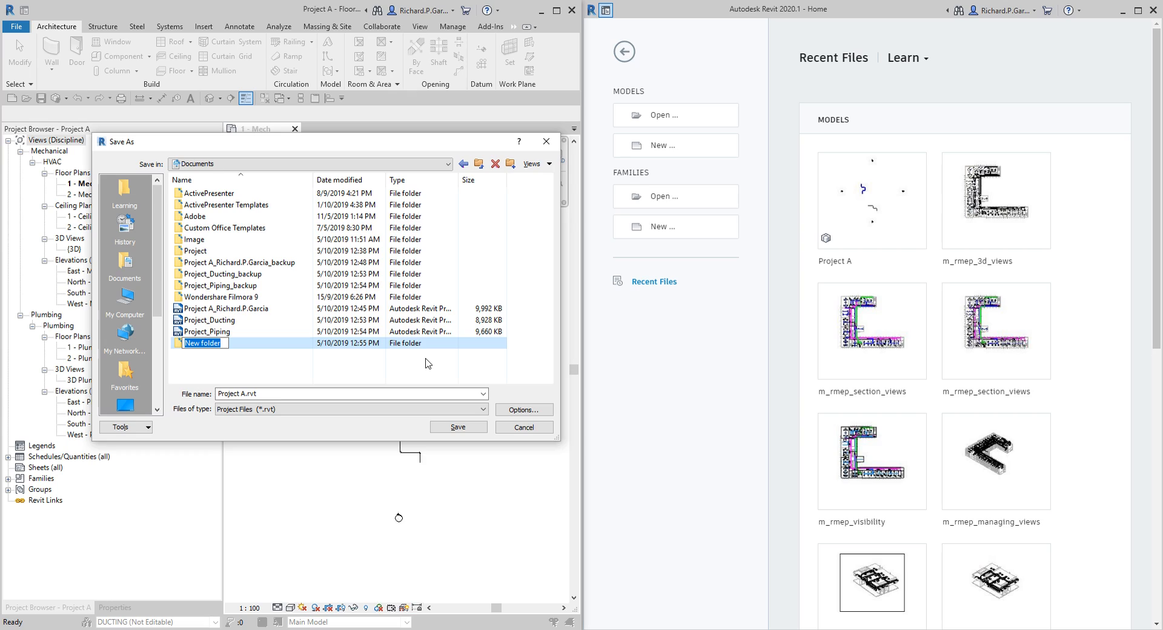
pyautogui.write('Location New')
pyautogui.press('Return')
pyautogui.press('Return')
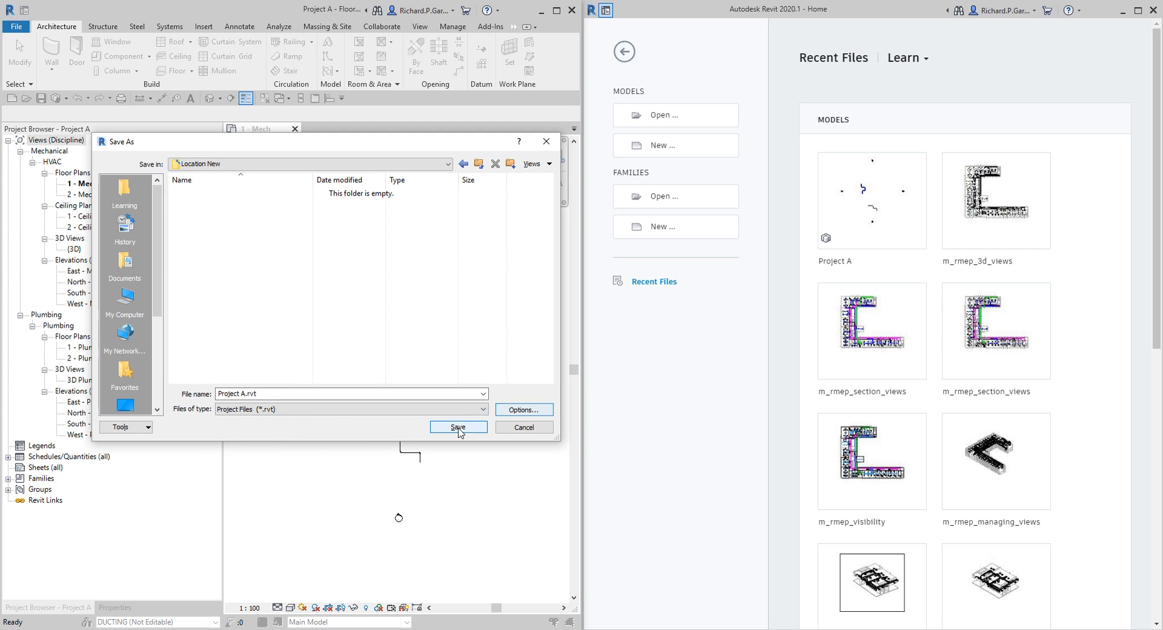
# Save Project A.rvt in Location New with Make this a Central Model after save enabled, and close the project.
pyautogui.click(526, 411)
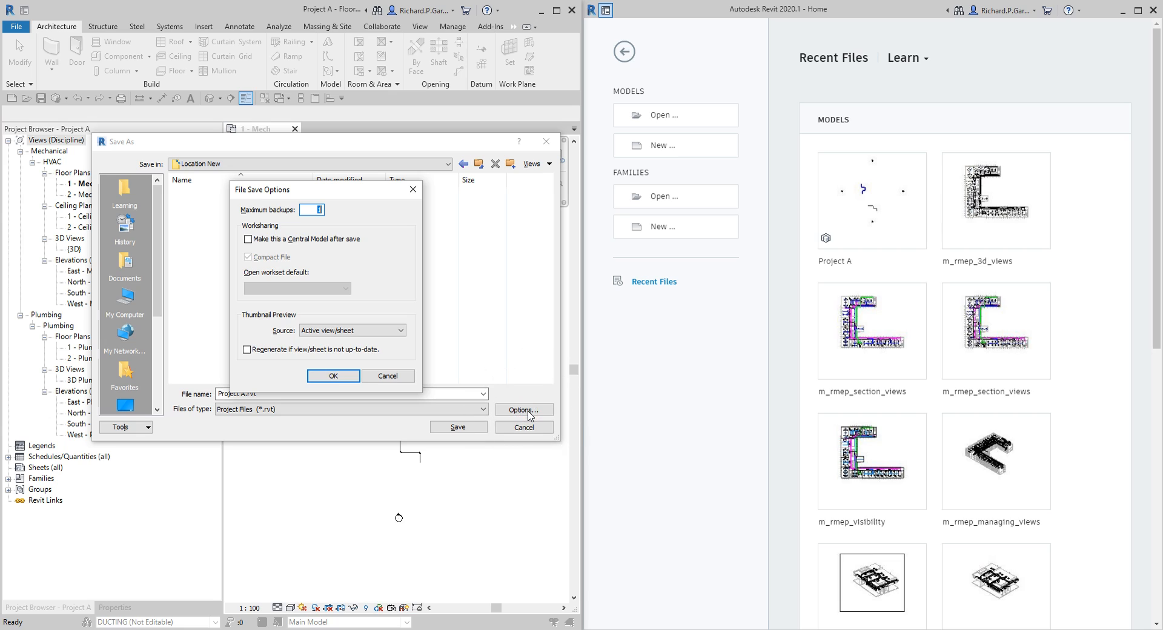
pyautogui.click(248, 240)
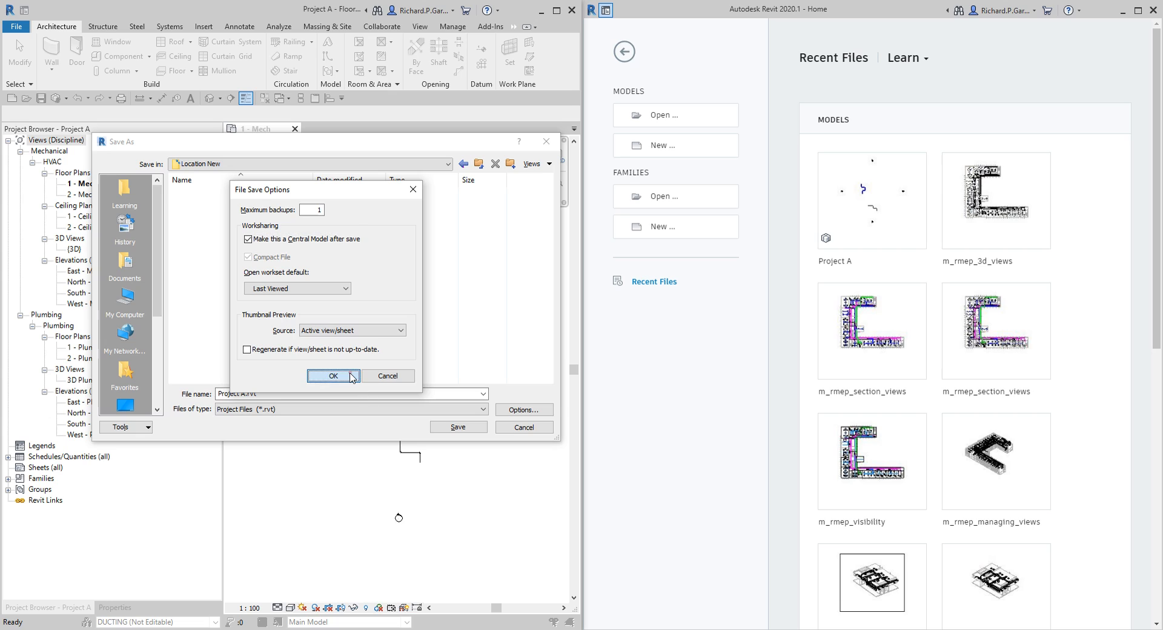
pyautogui.click(348, 376)
pyautogui.click(458, 427)
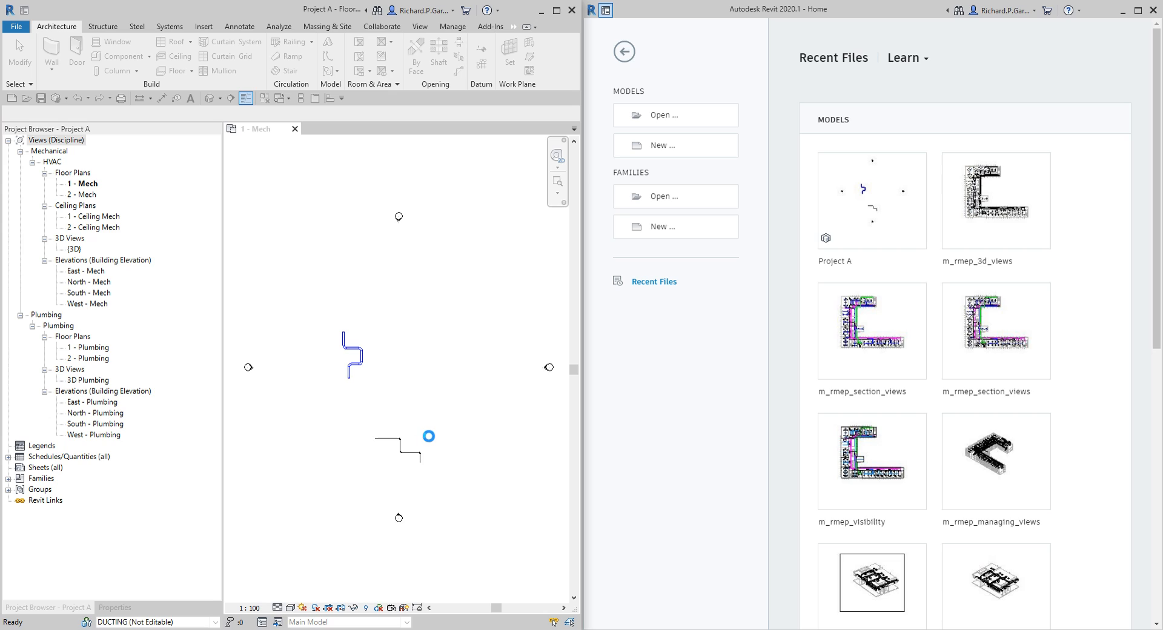
pyautogui.click(295, 129)
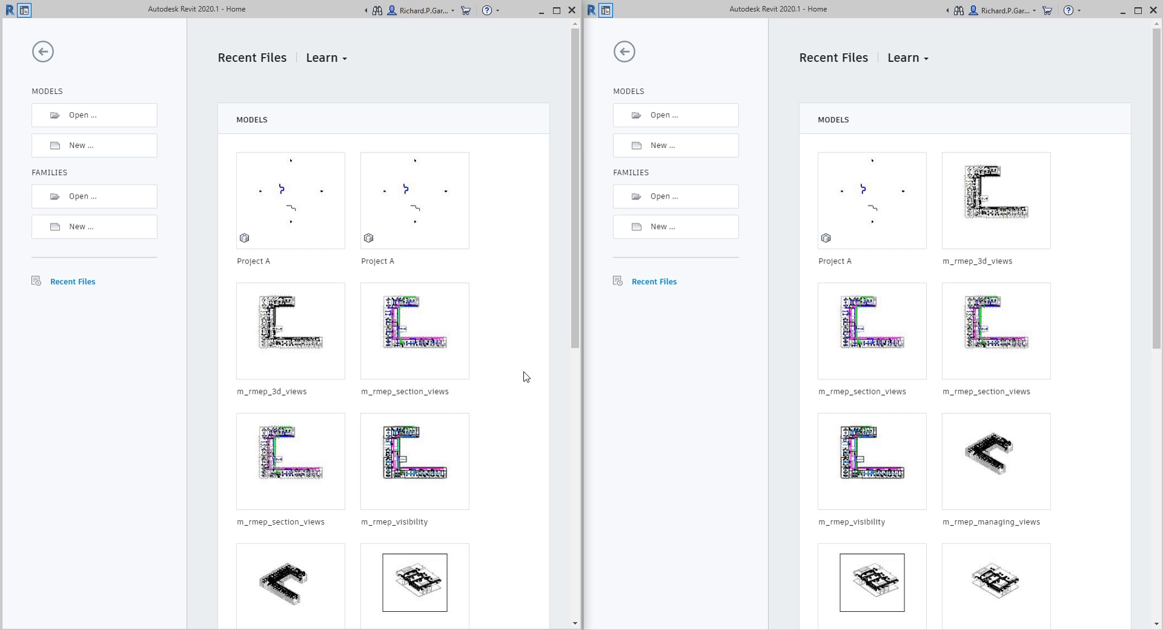
# Open Project A.rvt from Location New as a new local copy, overwriting the existing local copy.
pyautogui.click(83, 121)
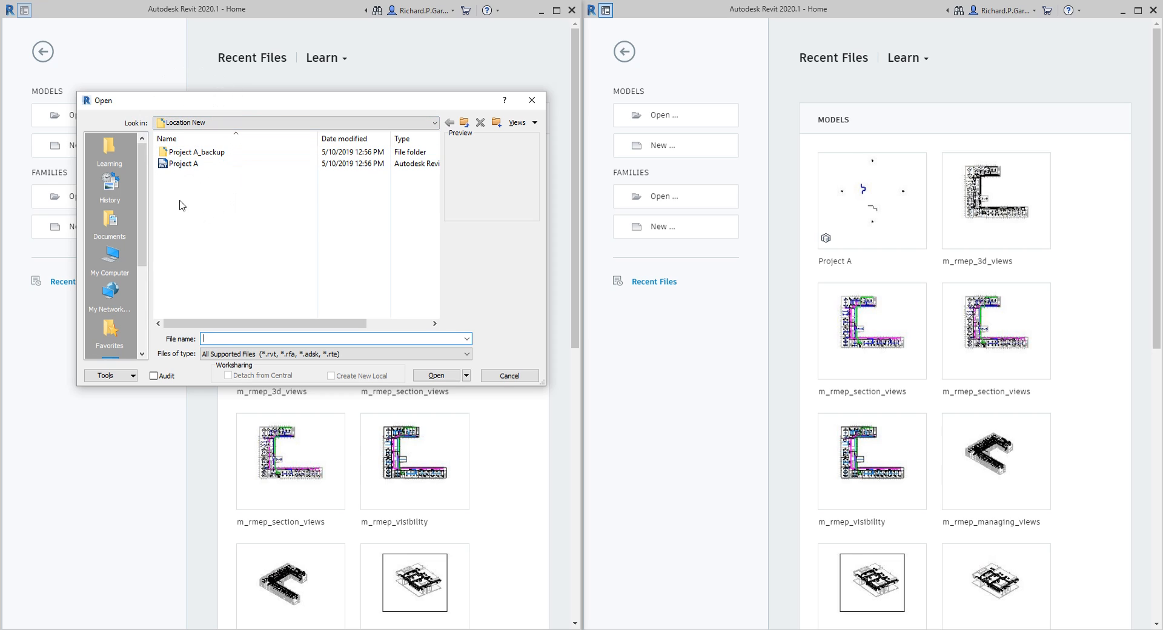
pyautogui.click(162, 165)
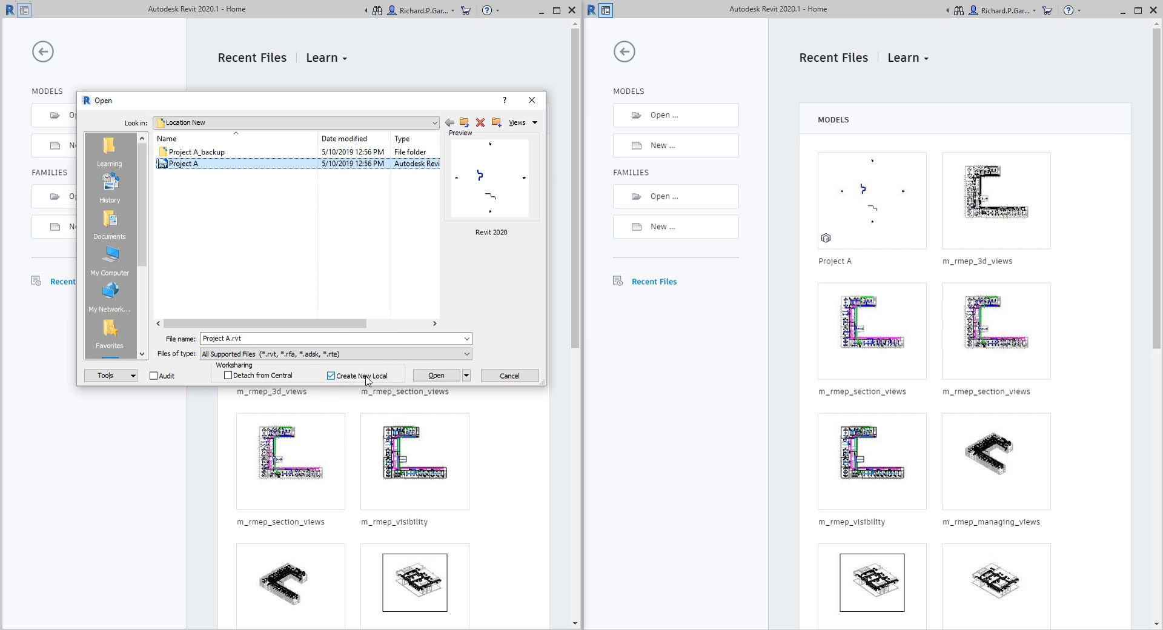
pyautogui.click(433, 375)
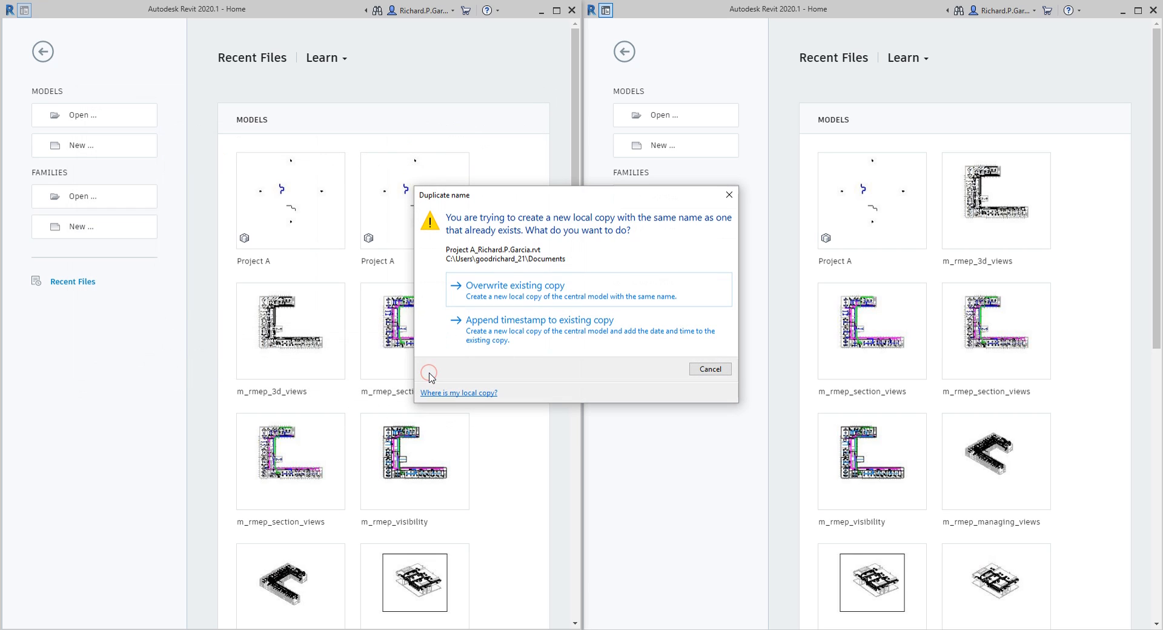
pyautogui.click(501, 294)
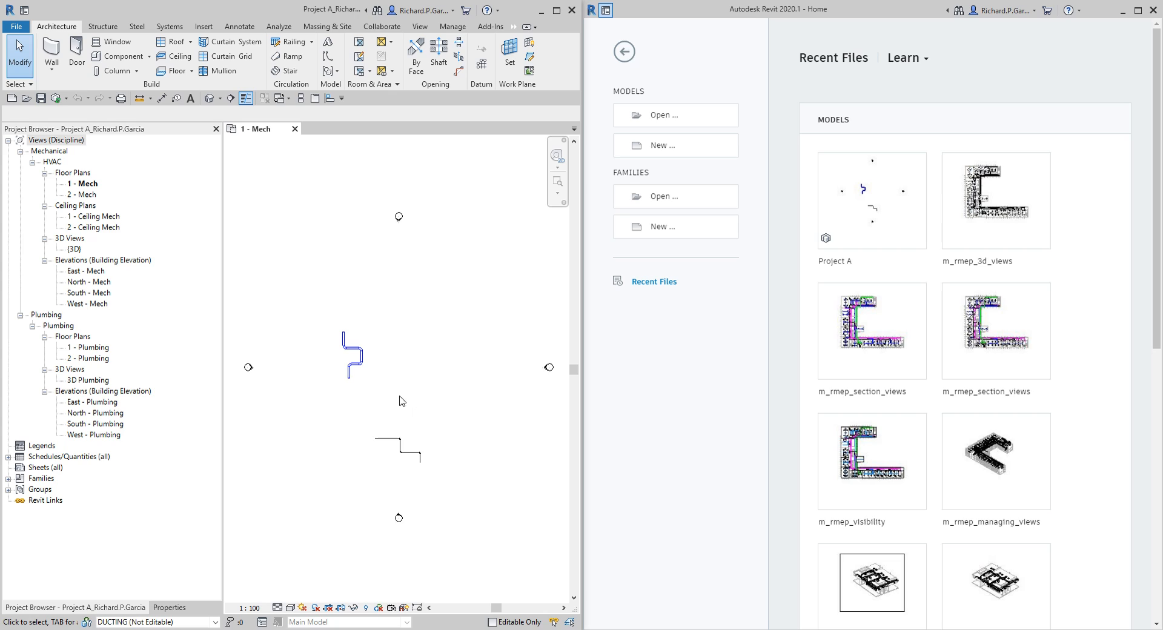
# Select the whole duct run in the 1 - Mech plan and check which workset it is assigned to.
pyautogui.scroll(5, 371, 368)
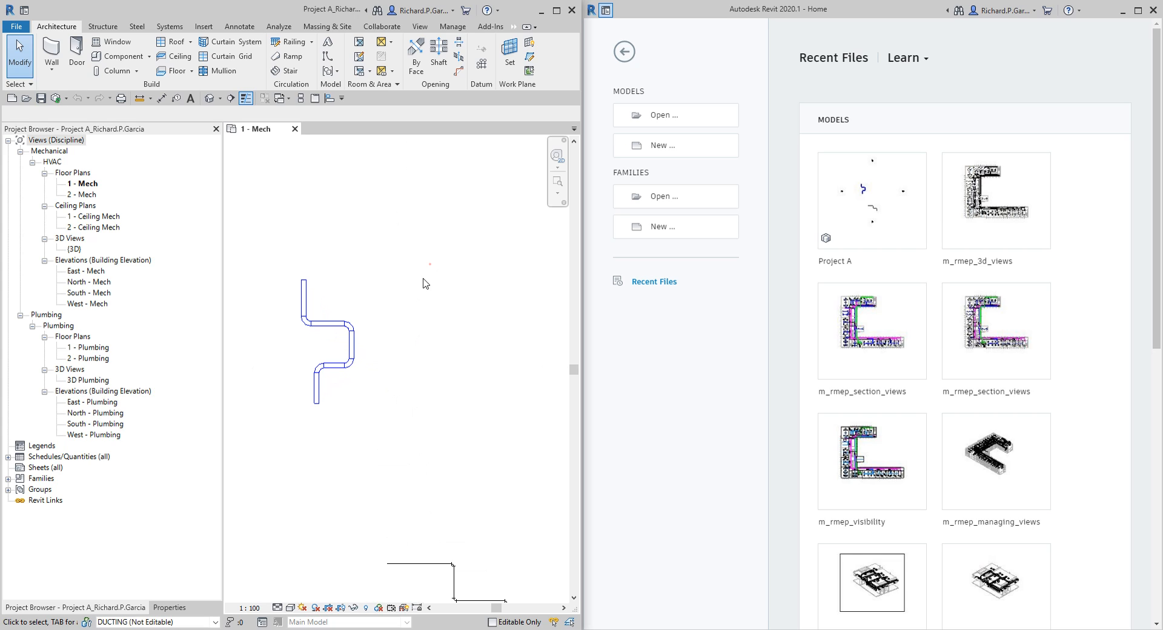
pyautogui.moveTo(430, 265); pyautogui.dragTo(275, 463)
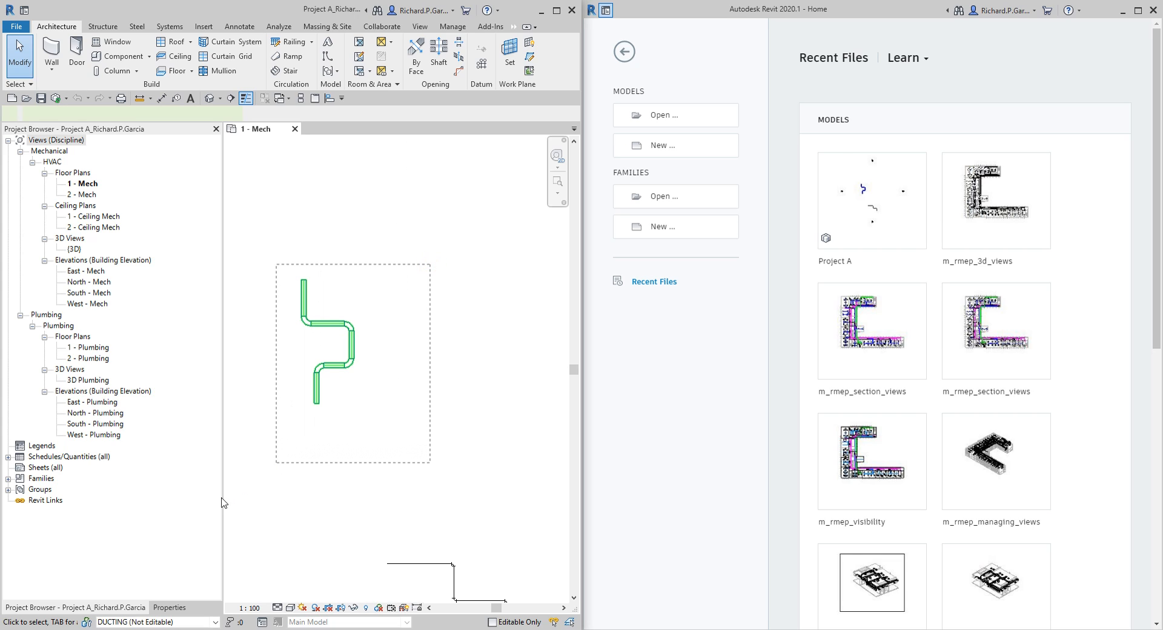
pyautogui.click(170, 607)
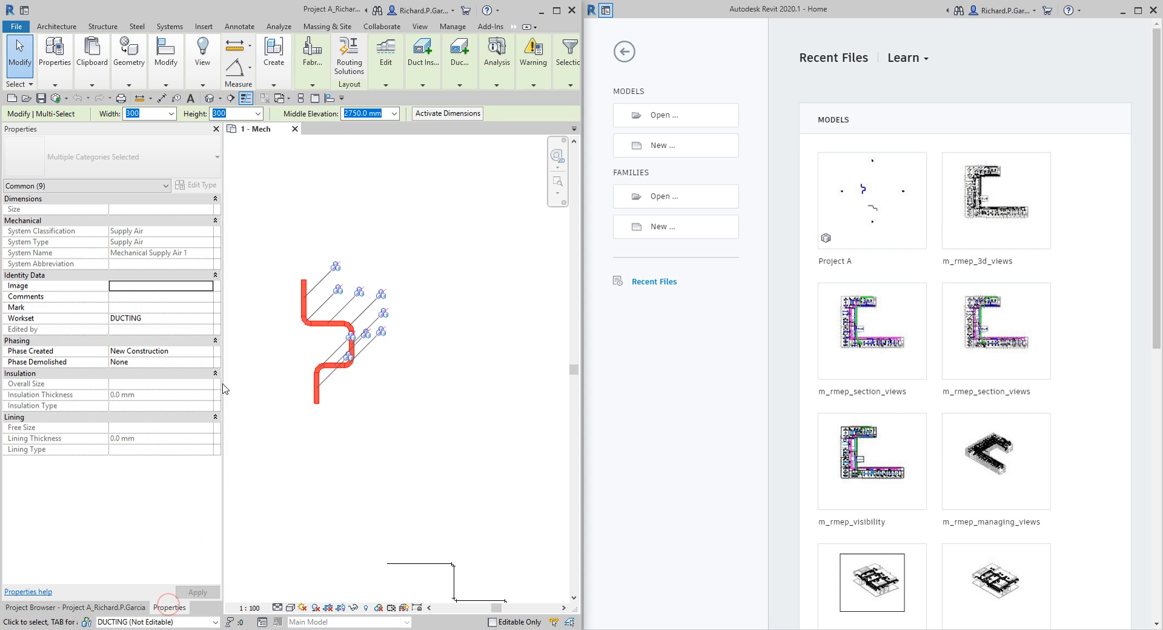
pyautogui.click(193, 323)
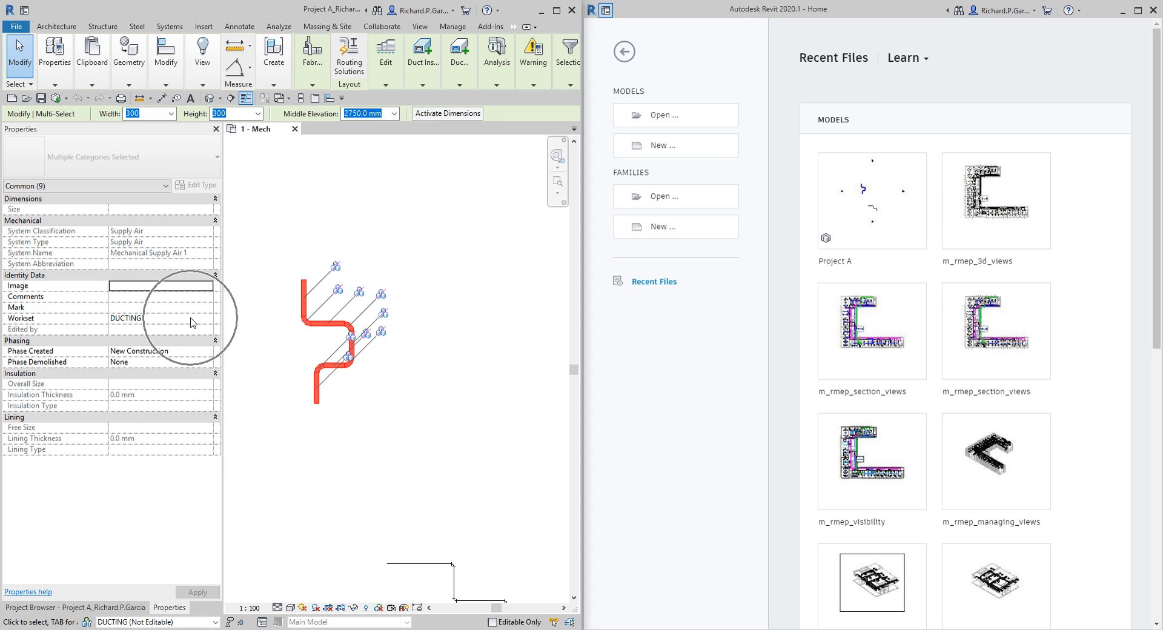
# Reassign the selected duct run to the PIPING workset, return it to DUCTING, and clear the selection.
pyautogui.click(207, 320)
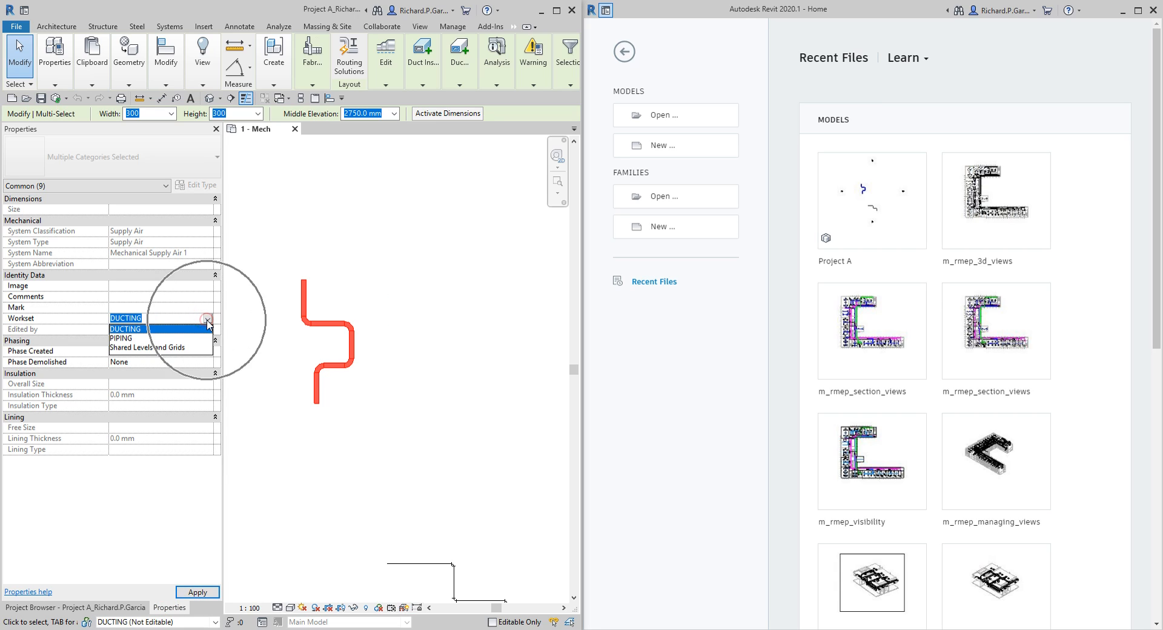
pyautogui.click(120, 338)
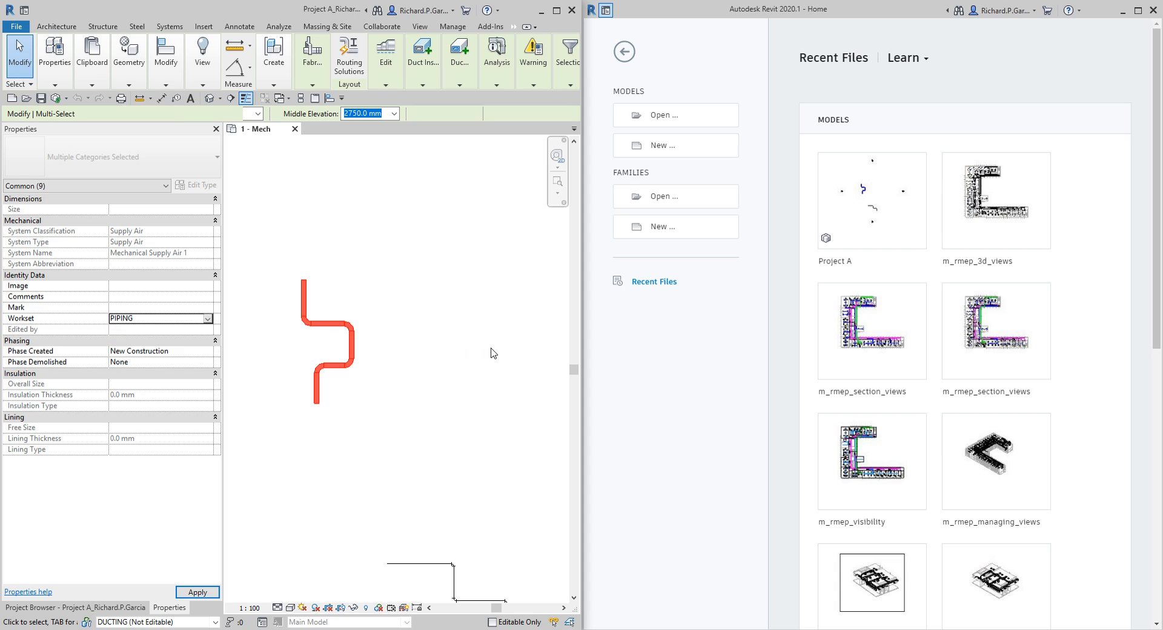
pyautogui.click(203, 320)
pyautogui.click(123, 330)
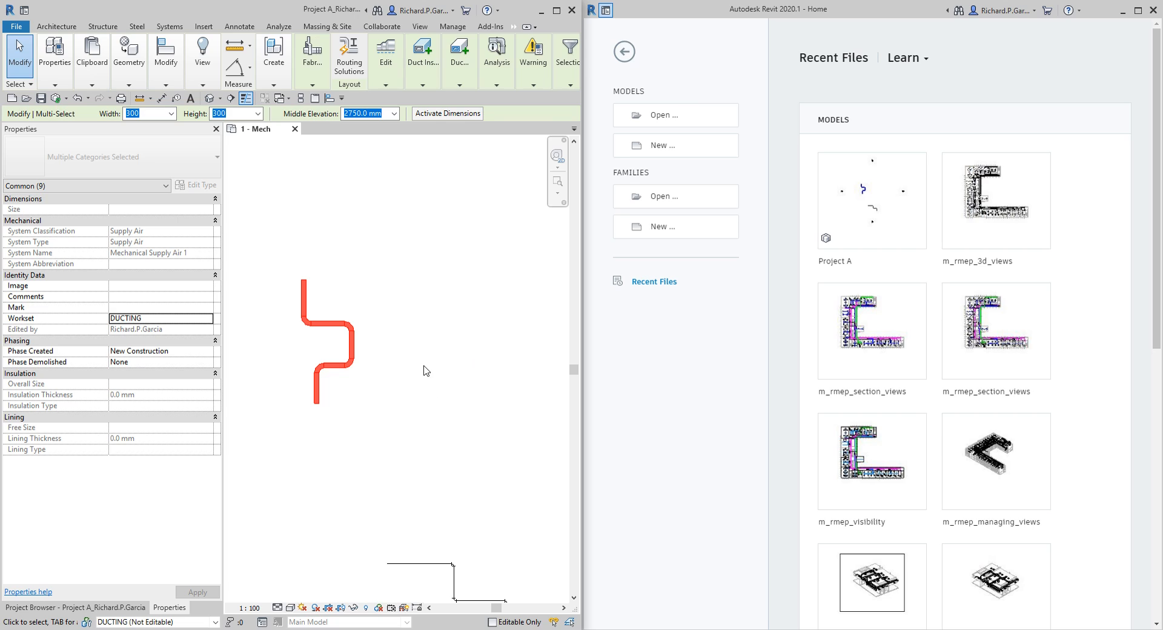
pyautogui.click(442, 318)
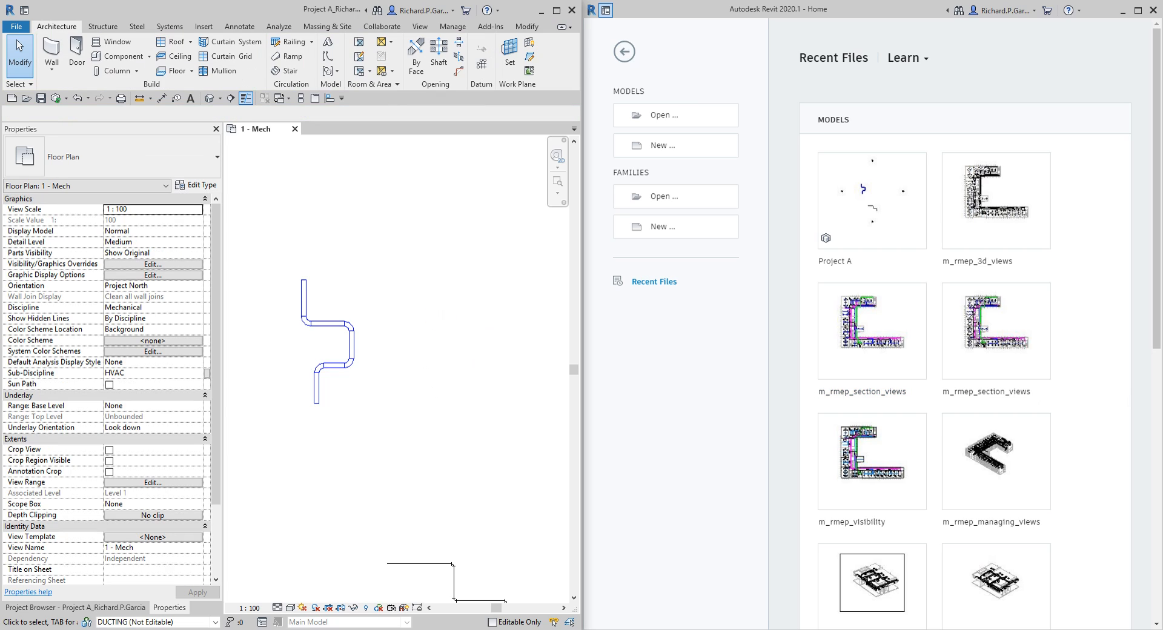
# Open the default 3D view and examine the duct run together with the pipe run.
pyautogui.moveTo(410, 371); pyautogui.dragTo(454, 353, button='middle')
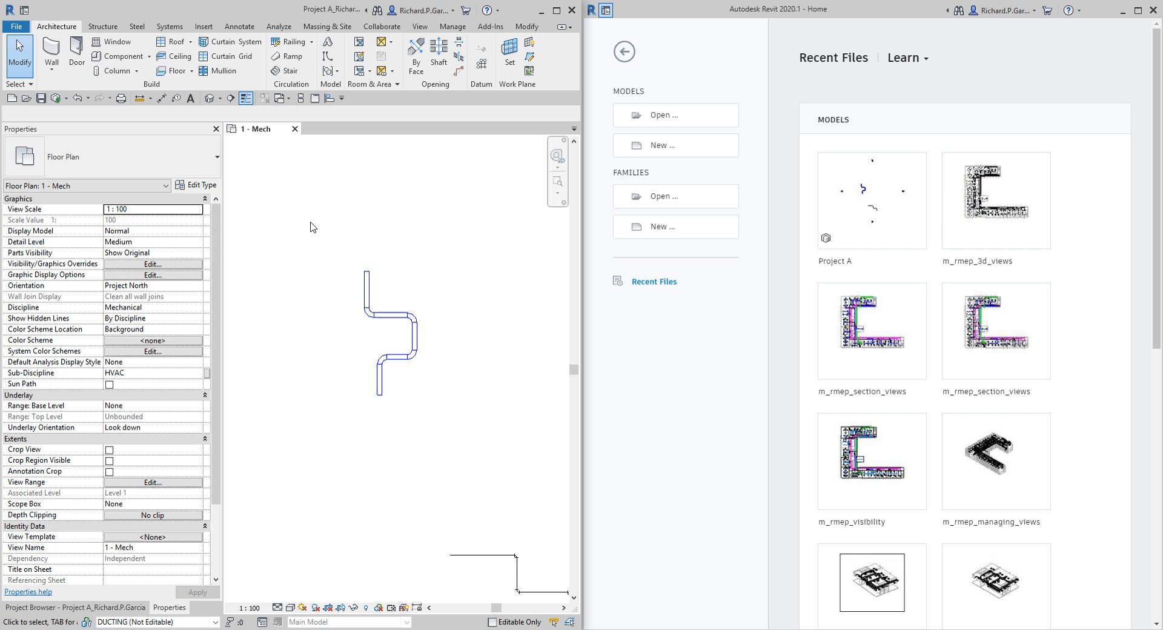
pyautogui.click(208, 98)
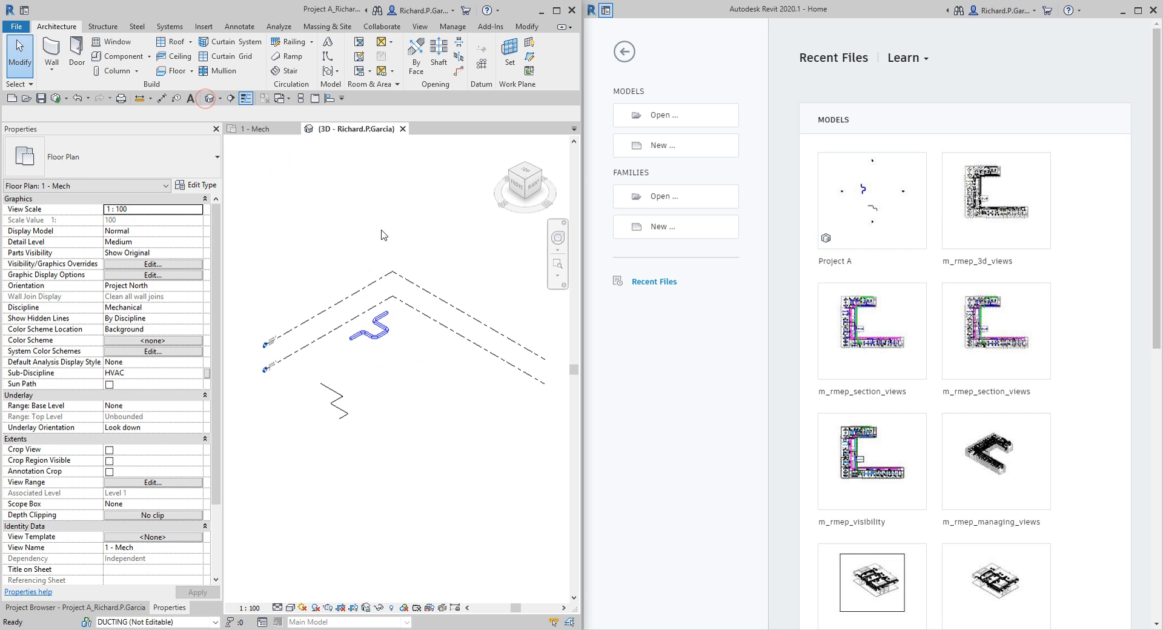
pyautogui.scroll(4, 340, 385)
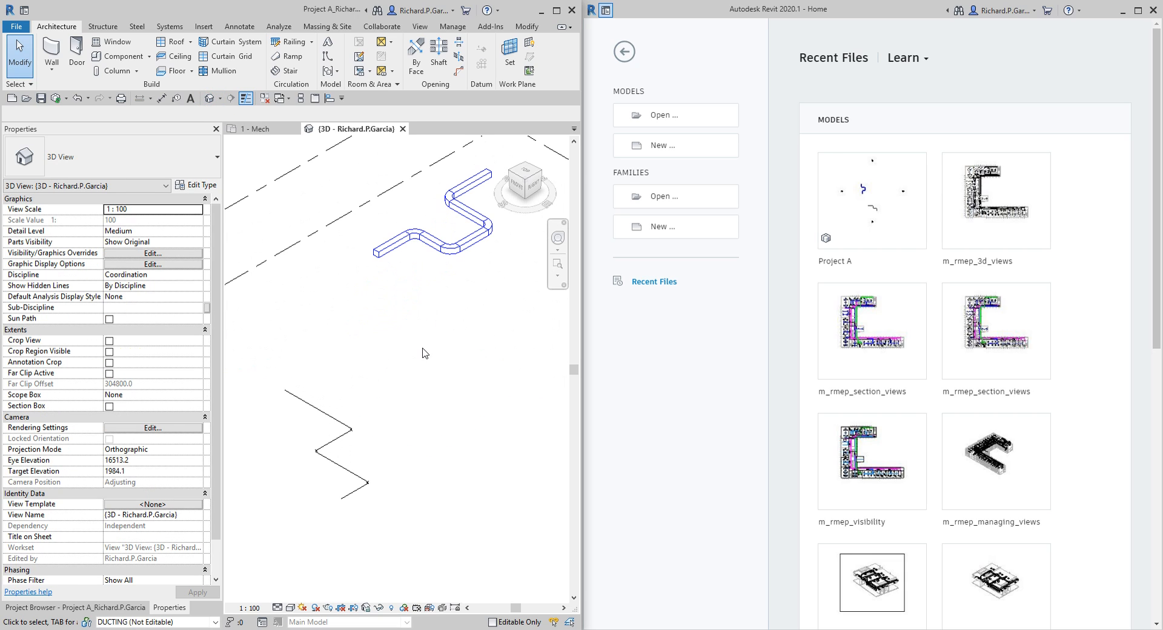
pyautogui.moveTo(425, 353); pyautogui.dragTo(400, 376, button='middle')
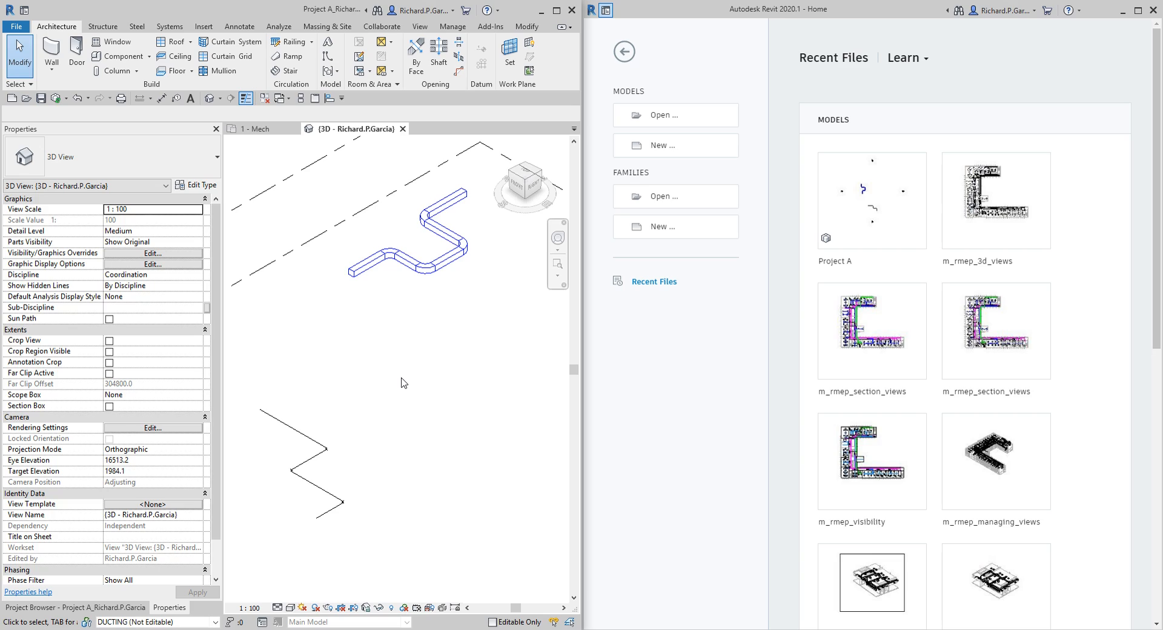